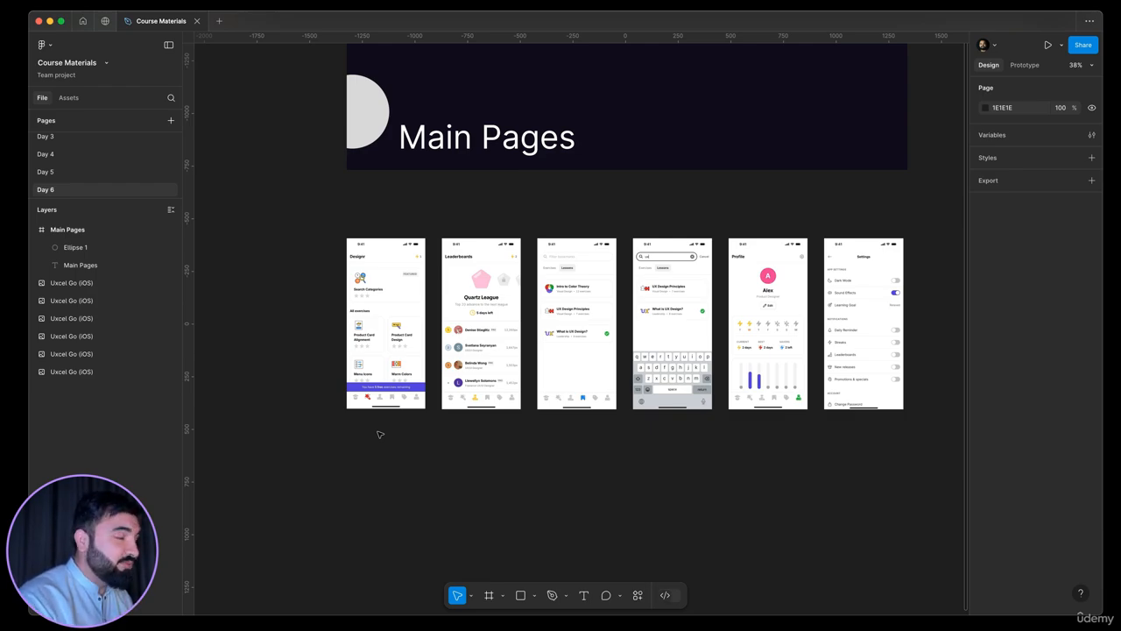
Examine the six reference app screens under the Main Pages banner, from the Designr exercises screen through Profile and Settings
scroll(330, 218, down, 2)
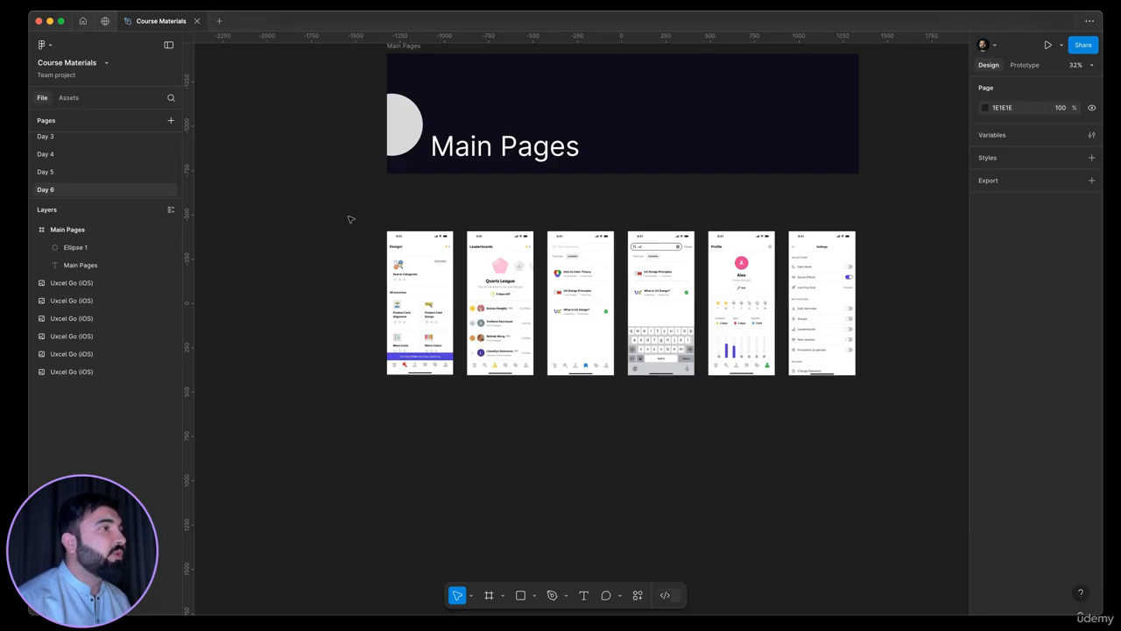
drag(348, 219, 906, 396)
scroll(447, 421, up, 5)
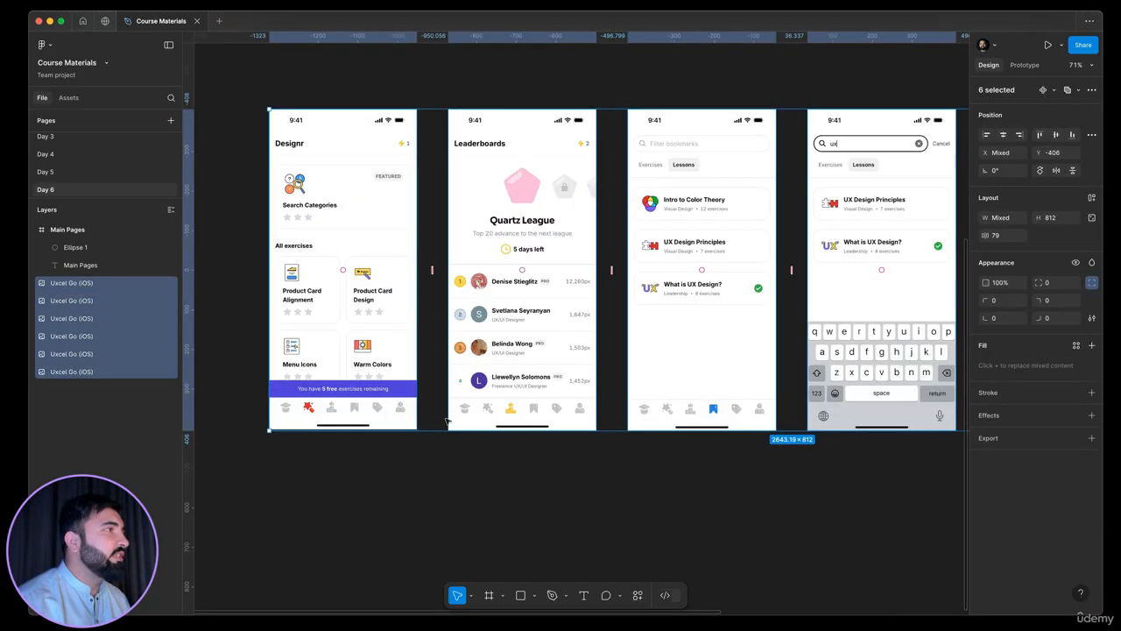
scroll(446, 412, left, 3)
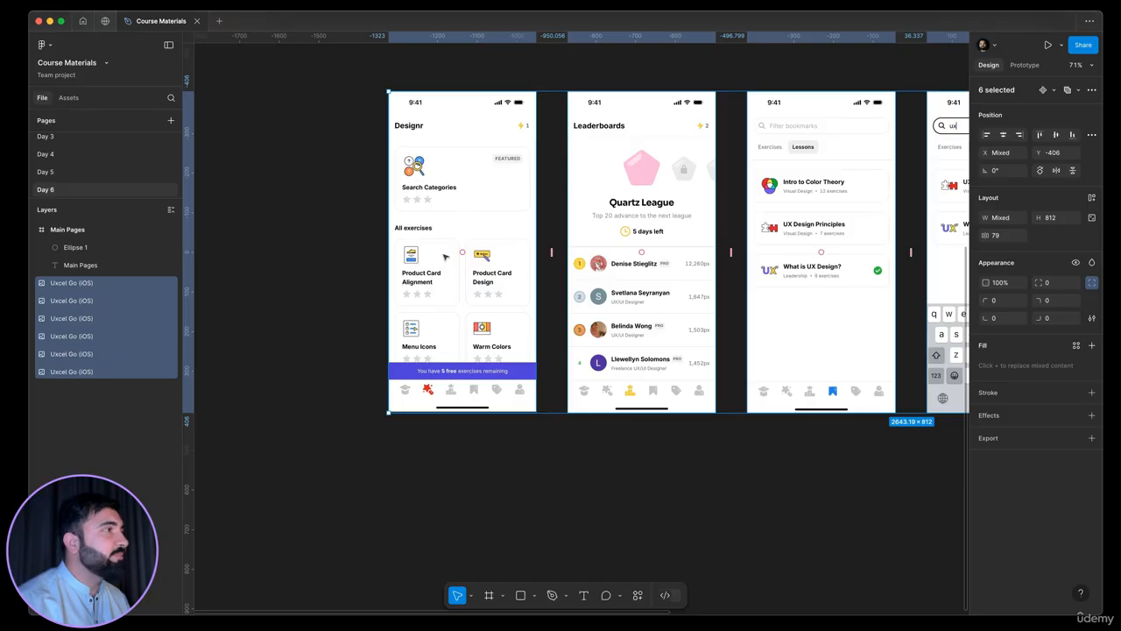
scroll(487, 302, right, 3)
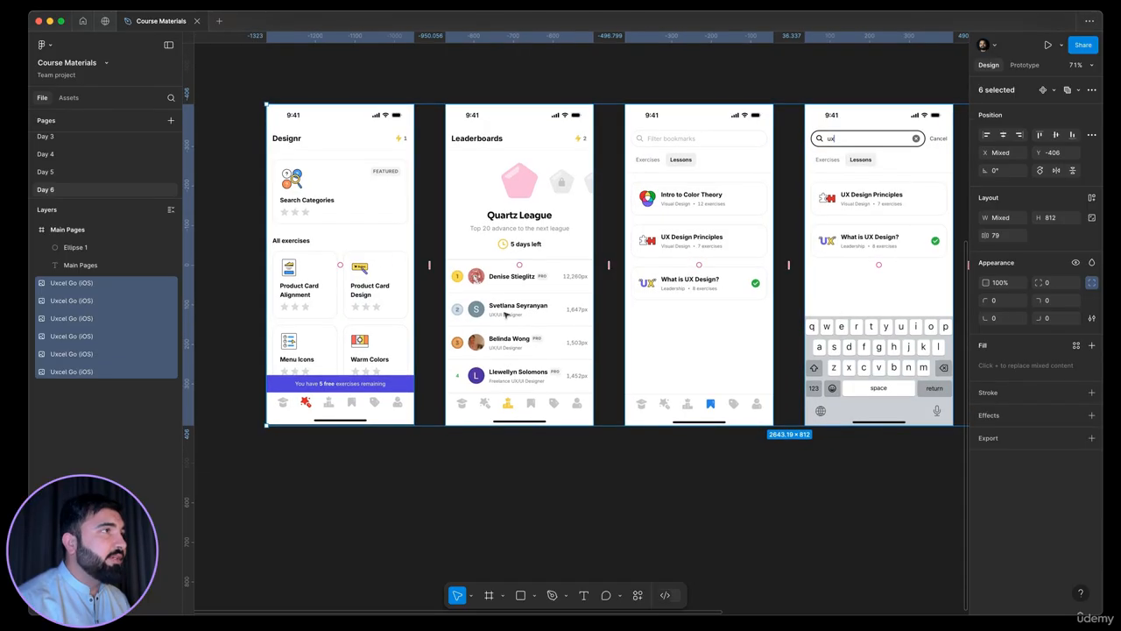
scroll(492, 356, right, 4)
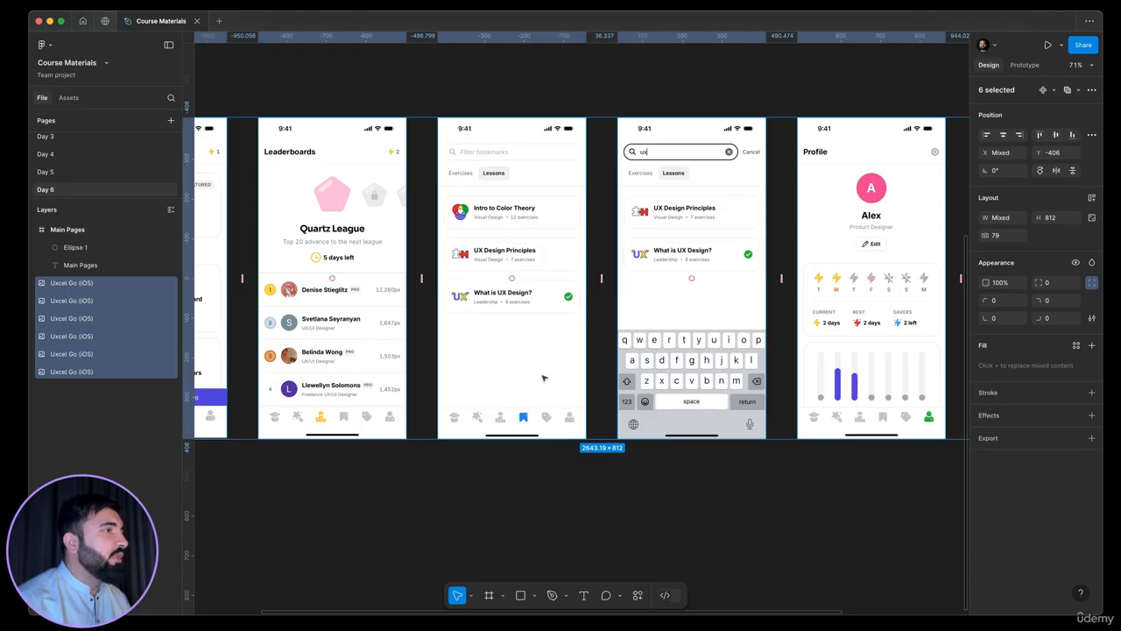
scroll(544, 378, down, 1)
drag(694, 398, 468, 409)
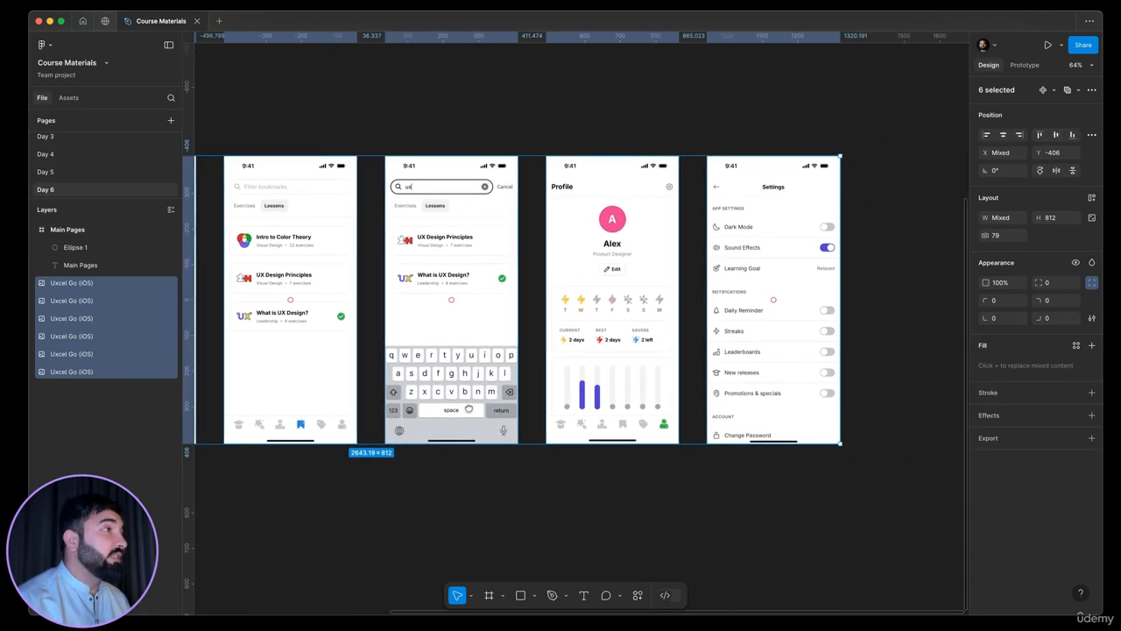
drag(540, 489, 680, 157)
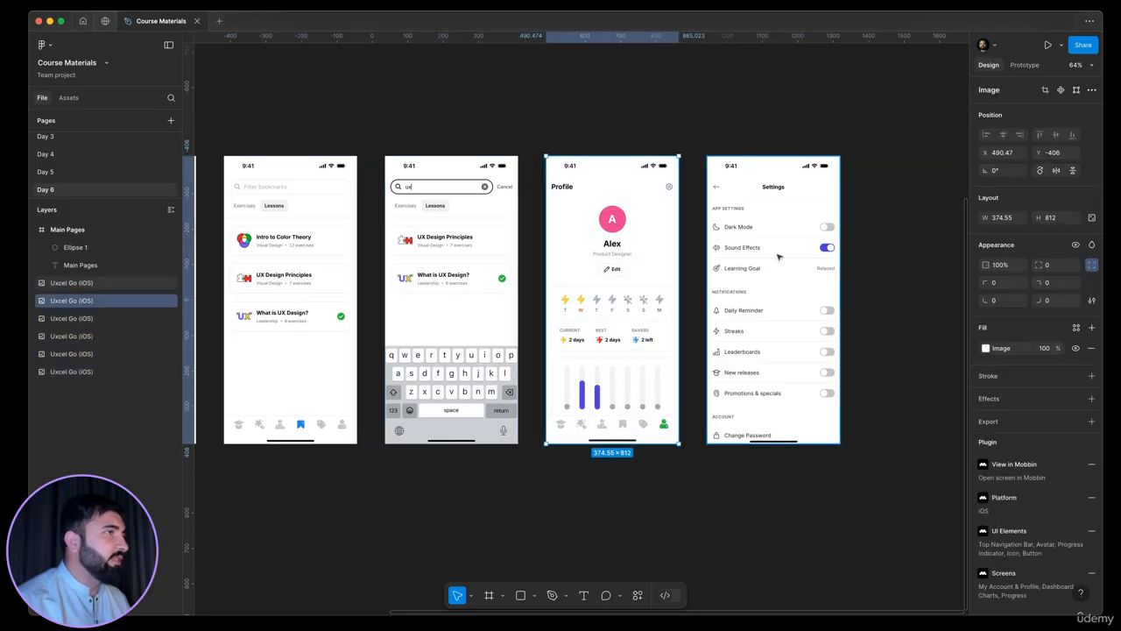
click(778, 256)
scroll(602, 309, left, 6)
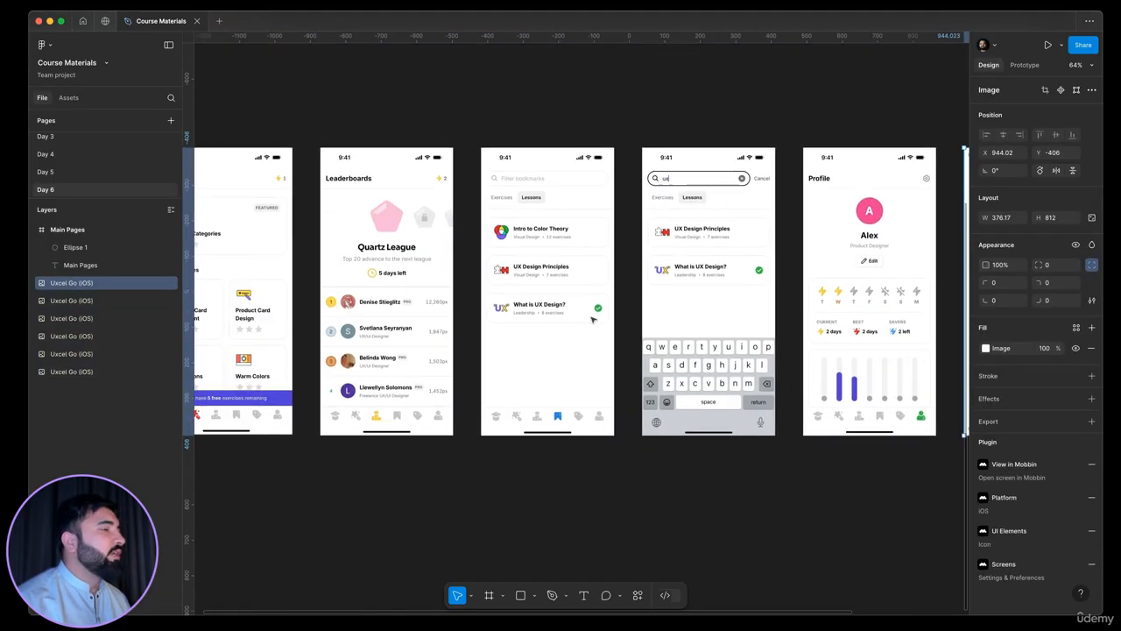
scroll(602, 309, down, 5)
drag(512, 383, 606, 373)
scroll(606, 374, up, 5)
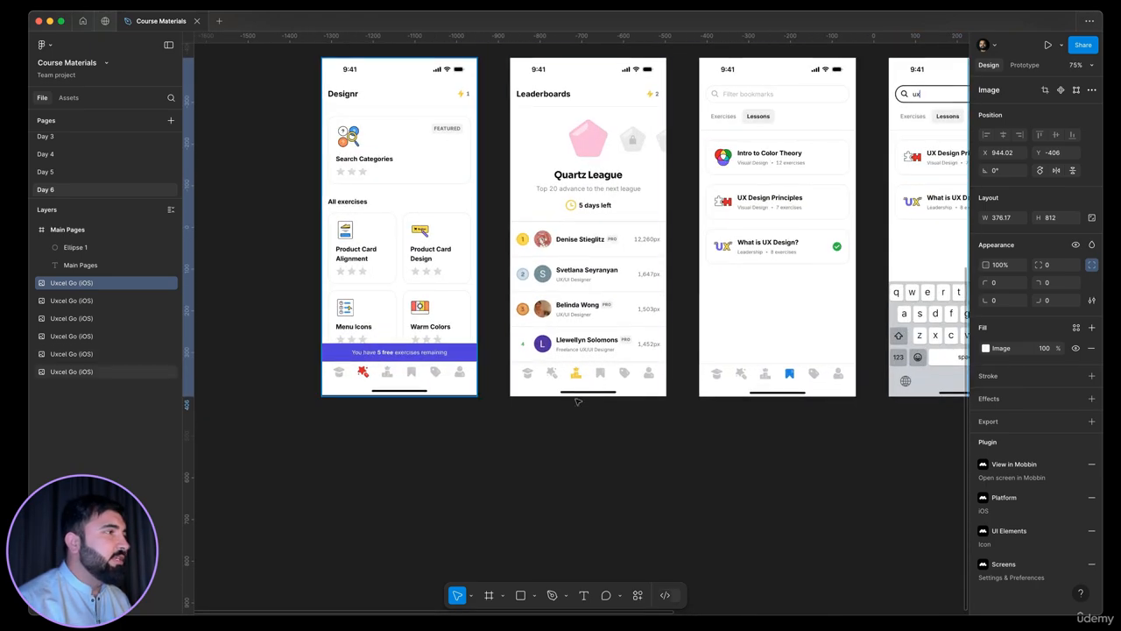
scroll(537, 427, left, 2)
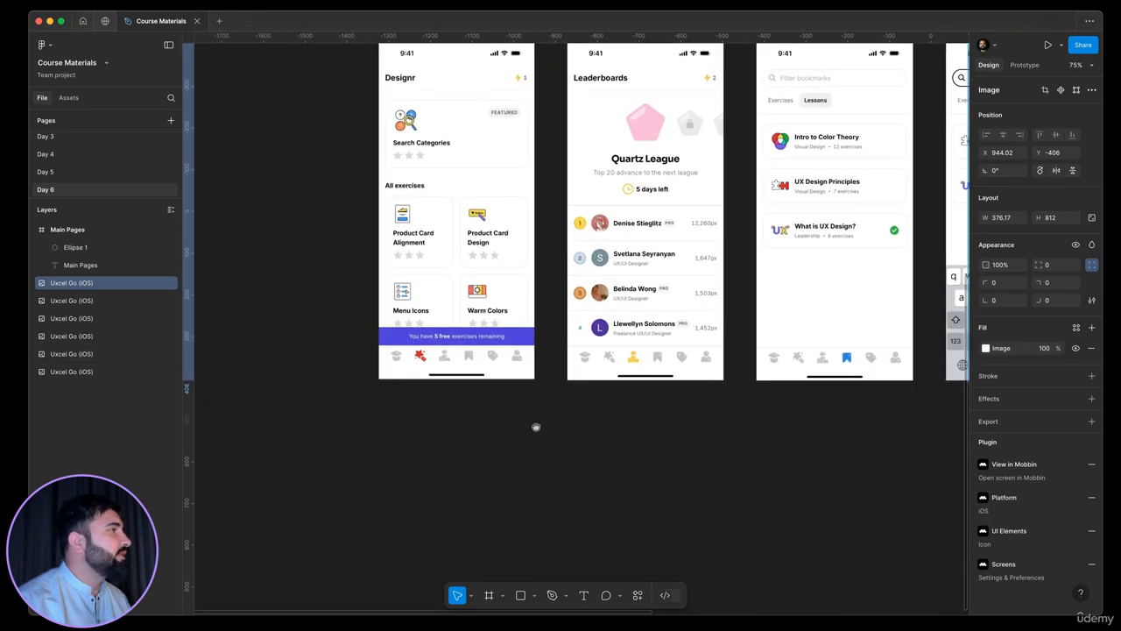
drag(536, 427, 436, 488)
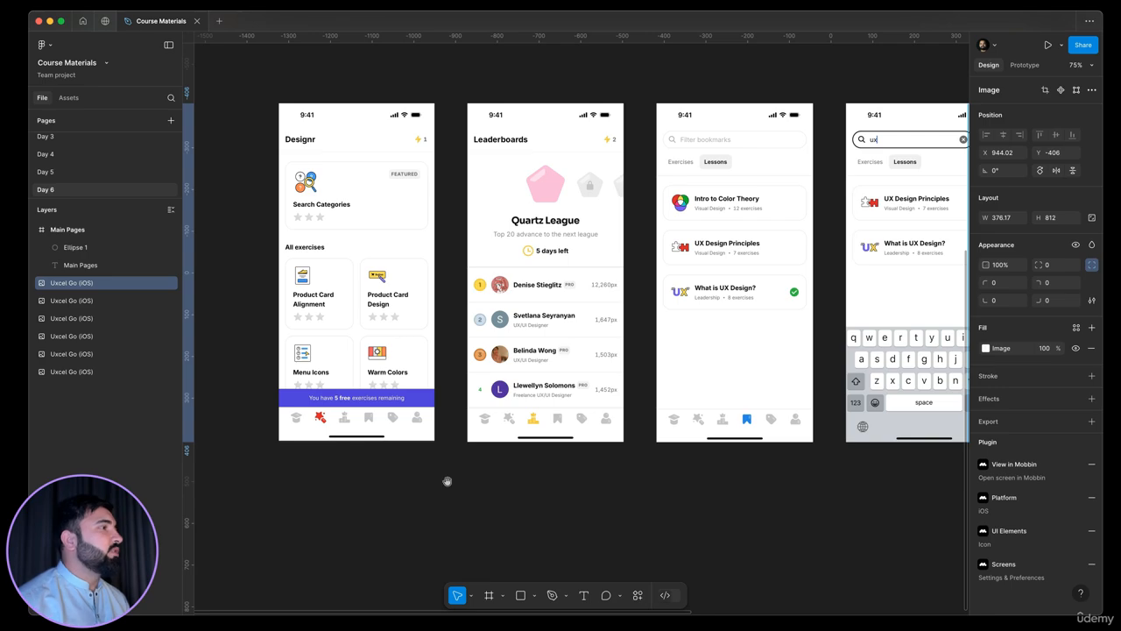
scroll(669, 488, left, 5)
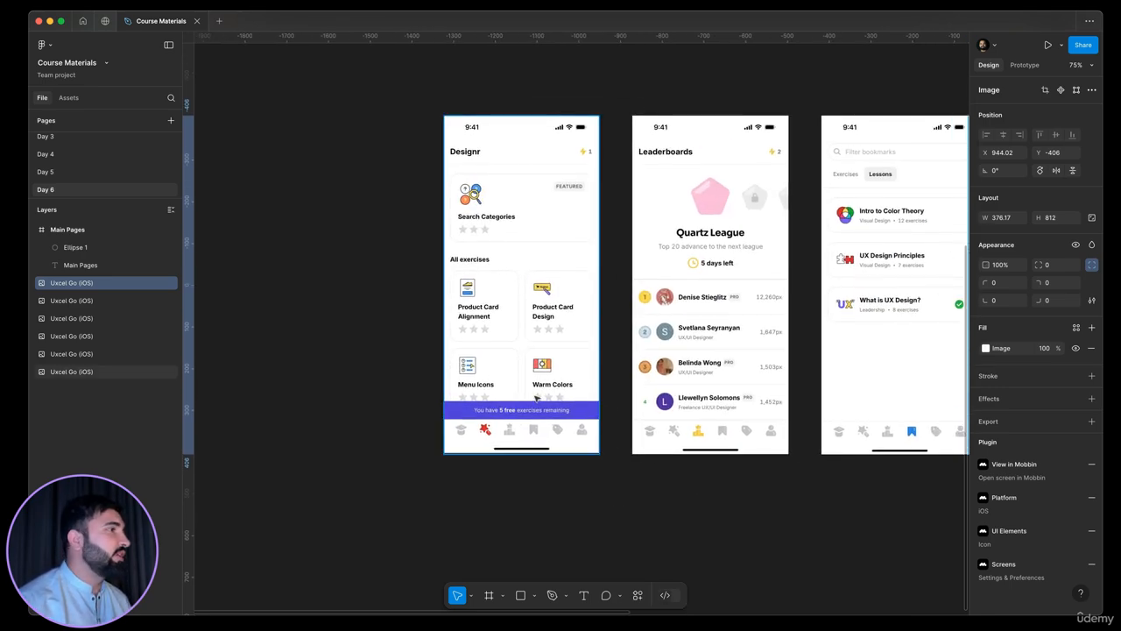
Copy the whole bottom navigation bar frame from the first course screen on the Day 5 page
click(75, 173)
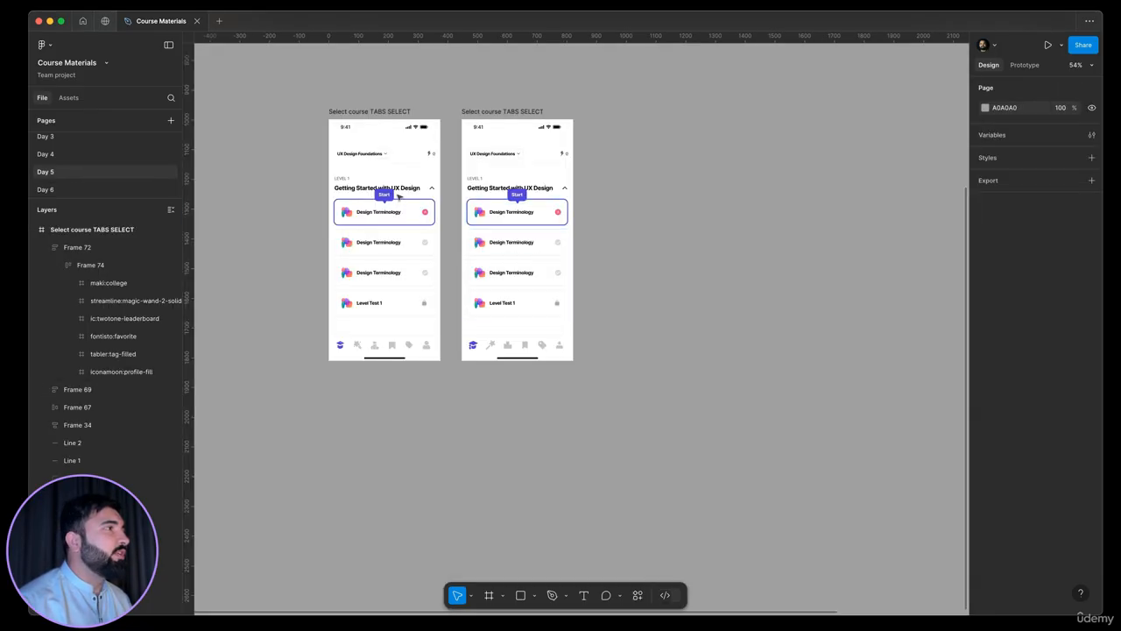
scroll(386, 377, up, 10)
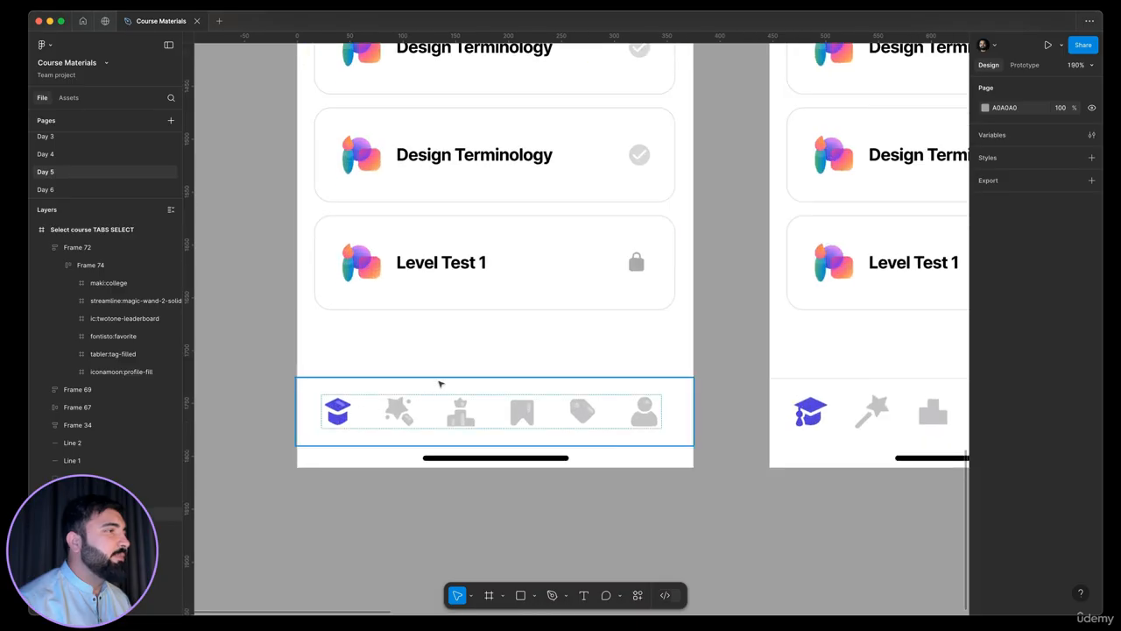
scroll(490, 407, left, 5)
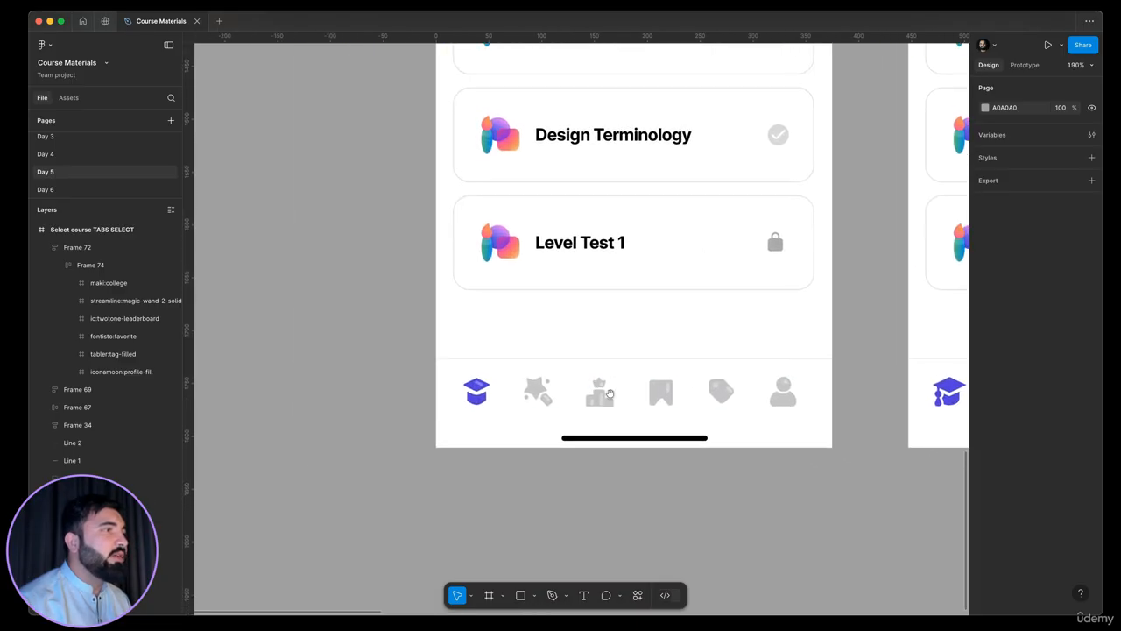
double_click(733, 393)
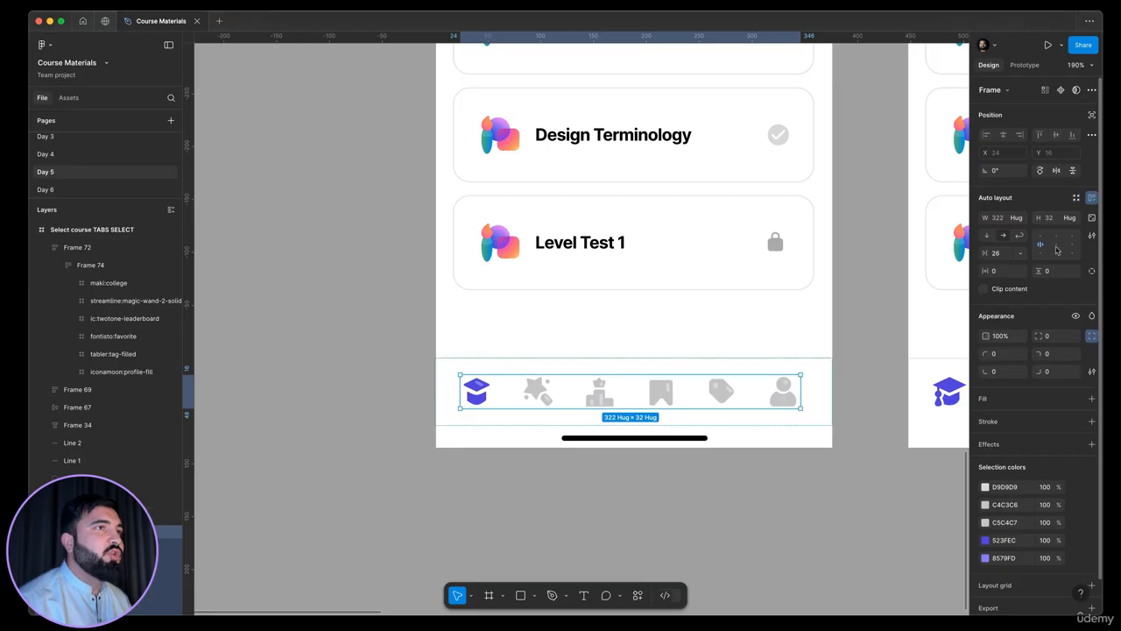
double_click(722, 396)
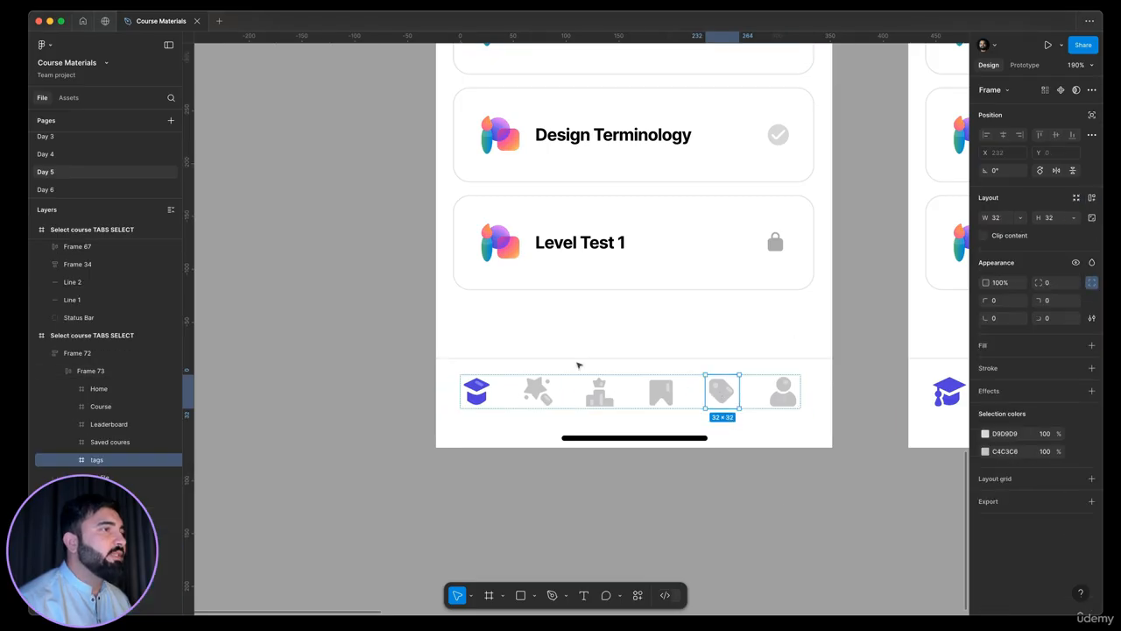
click(578, 362)
click(581, 374)
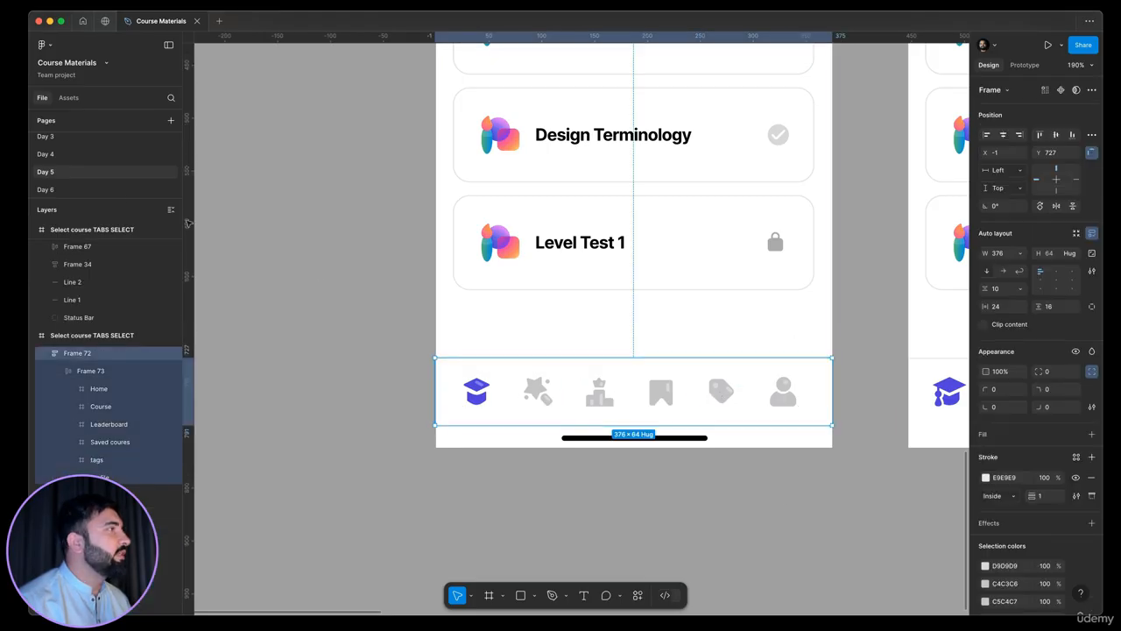
Paste the copied navigation bar onto the Day 6 page in the empty canvas area below the Designr reference screen
click(90, 190)
scroll(482, 403, left, 4)
scroll(481, 403, down, 2)
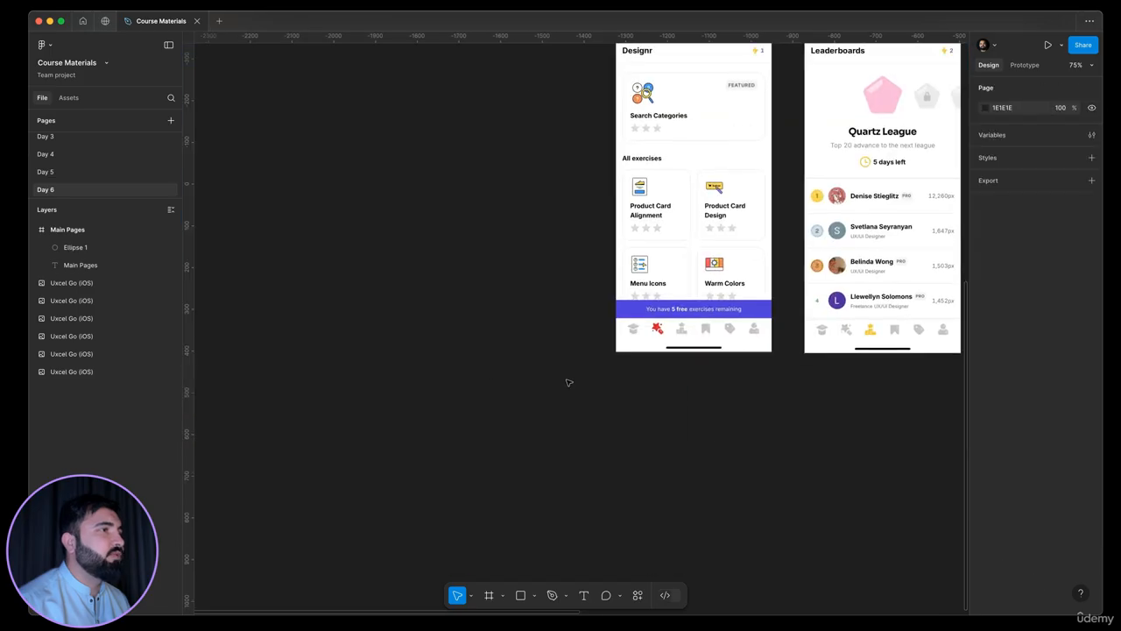
key(super+v)
scroll(589, 323, up, 5)
drag(562, 329, 584, 489)
drag(483, 440, 487, 426)
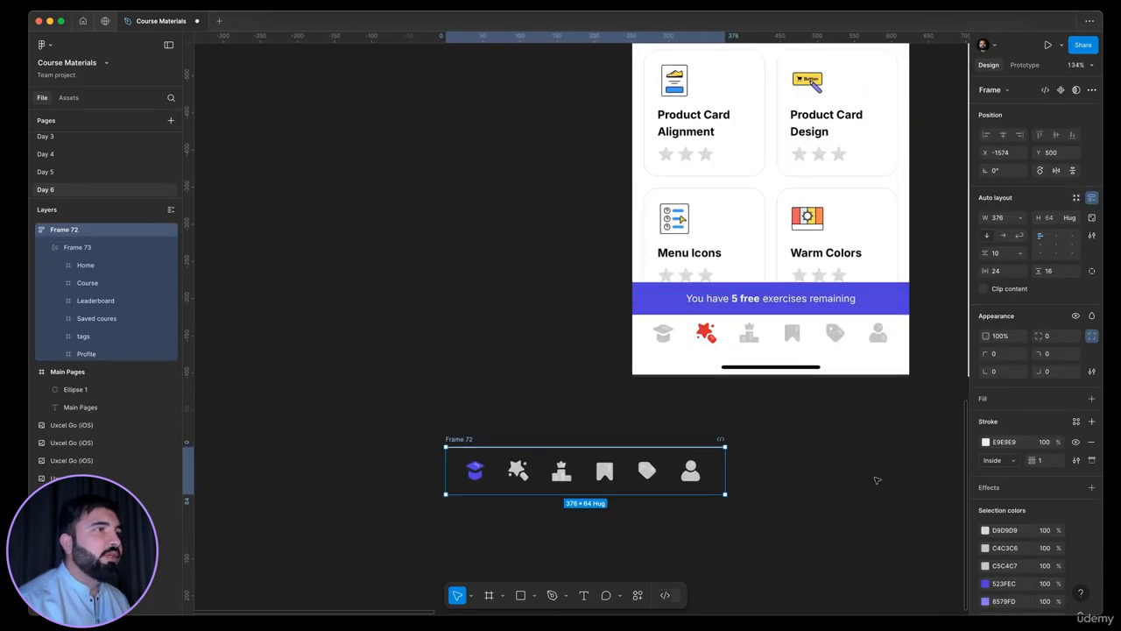
Add a white FFFFFF fill to the pasted navigation bar frame
click(1092, 398)
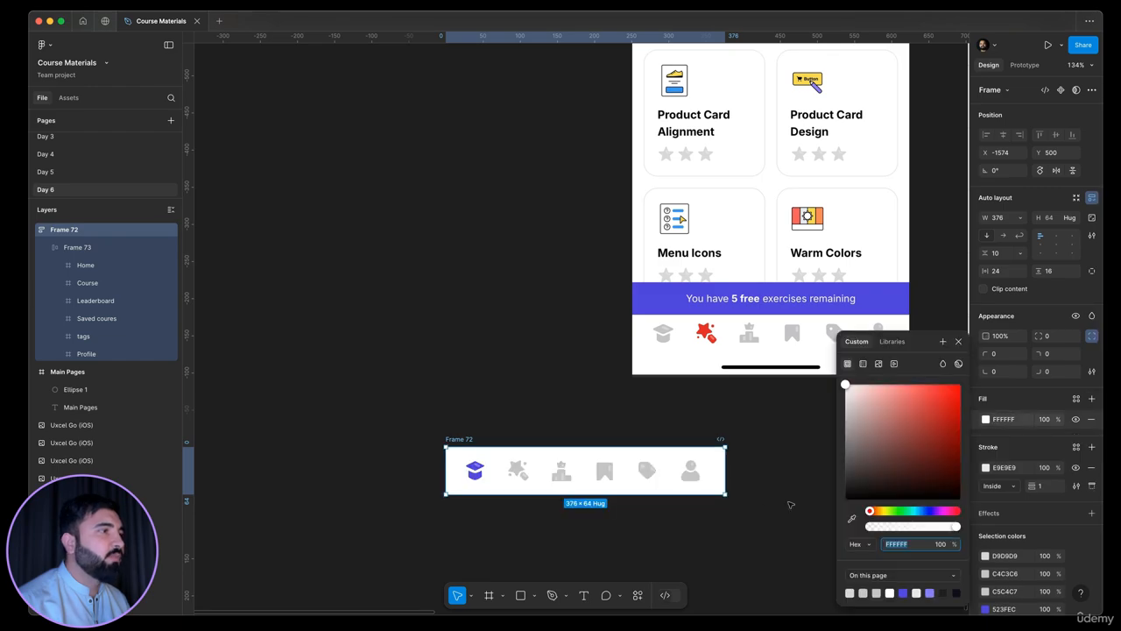
click(793, 486)
scroll(834, 438, down, 2)
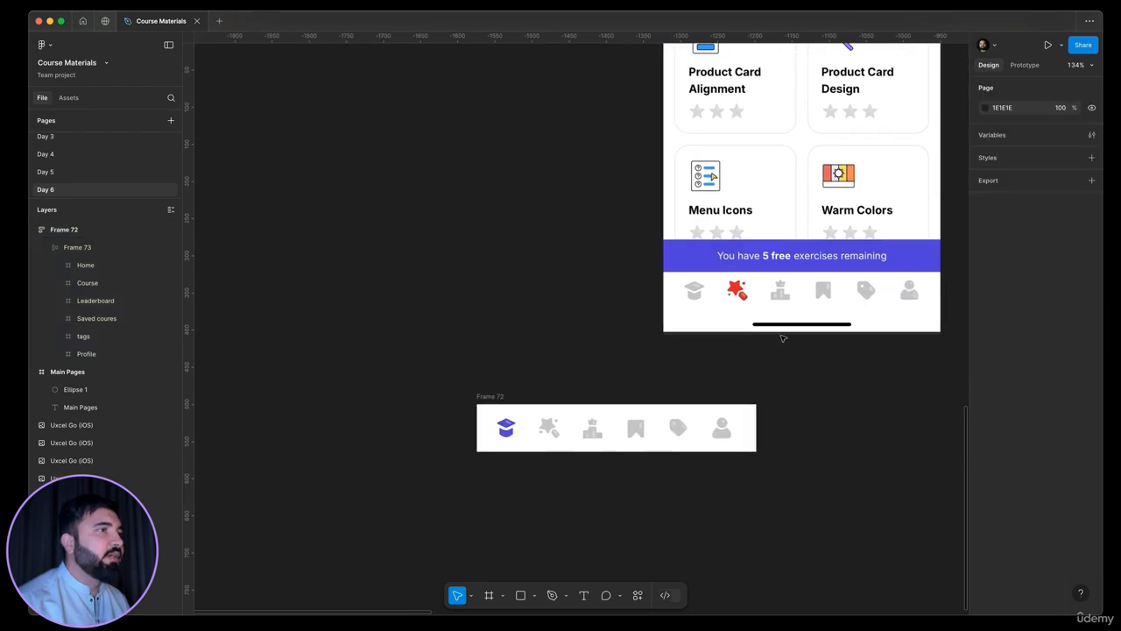
Draw a horizontal line about 130 wide with the Line tool over the home indicator of the Designr reference screen
scroll(784, 321, up, 2)
scroll(785, 322, up, 5)
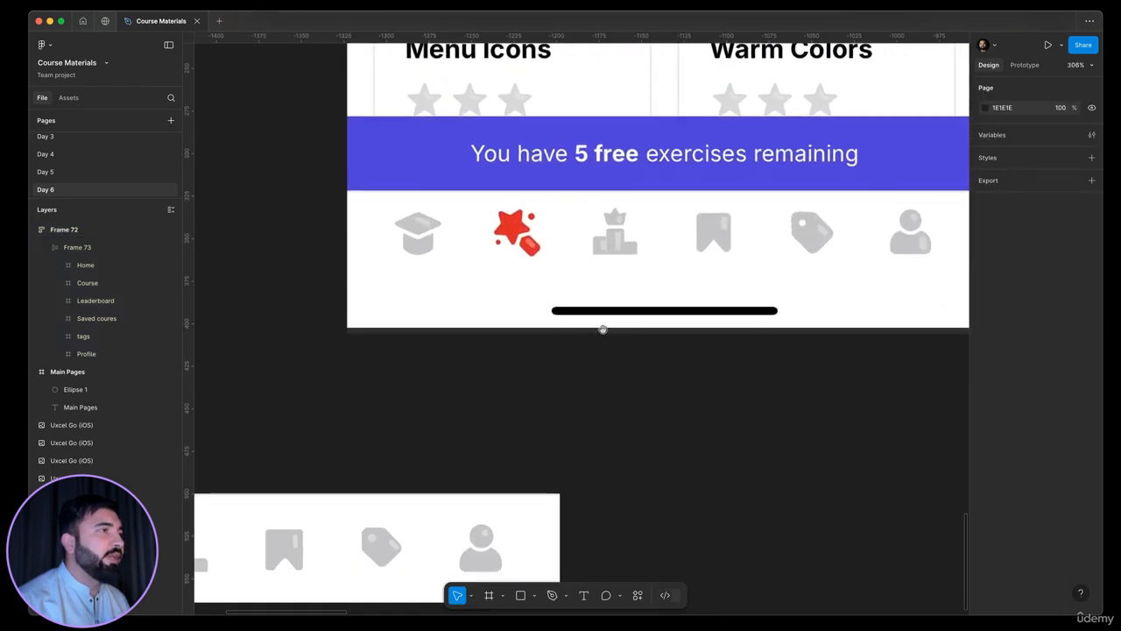
scroll(727, 350, down, 5)
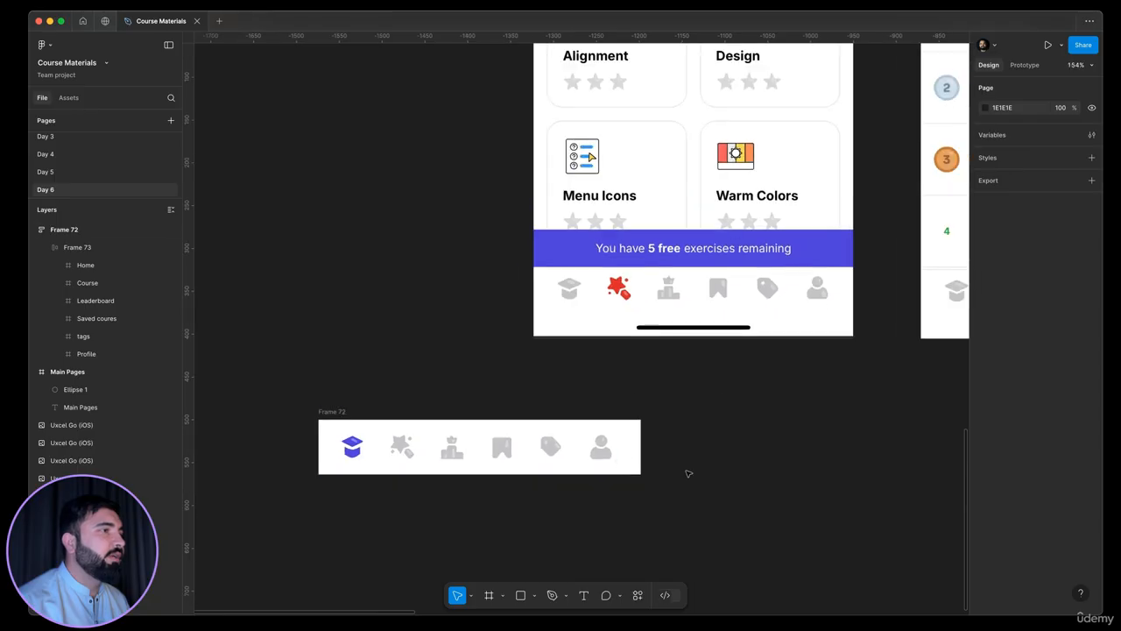
click(536, 596)
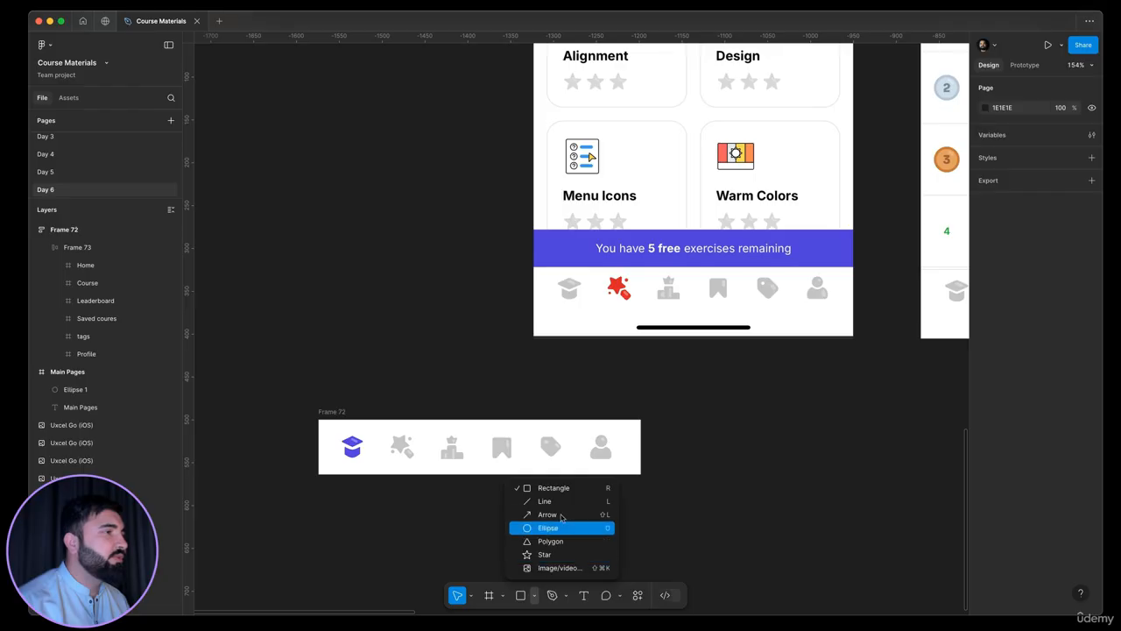
click(570, 501)
scroll(652, 343, up, 5)
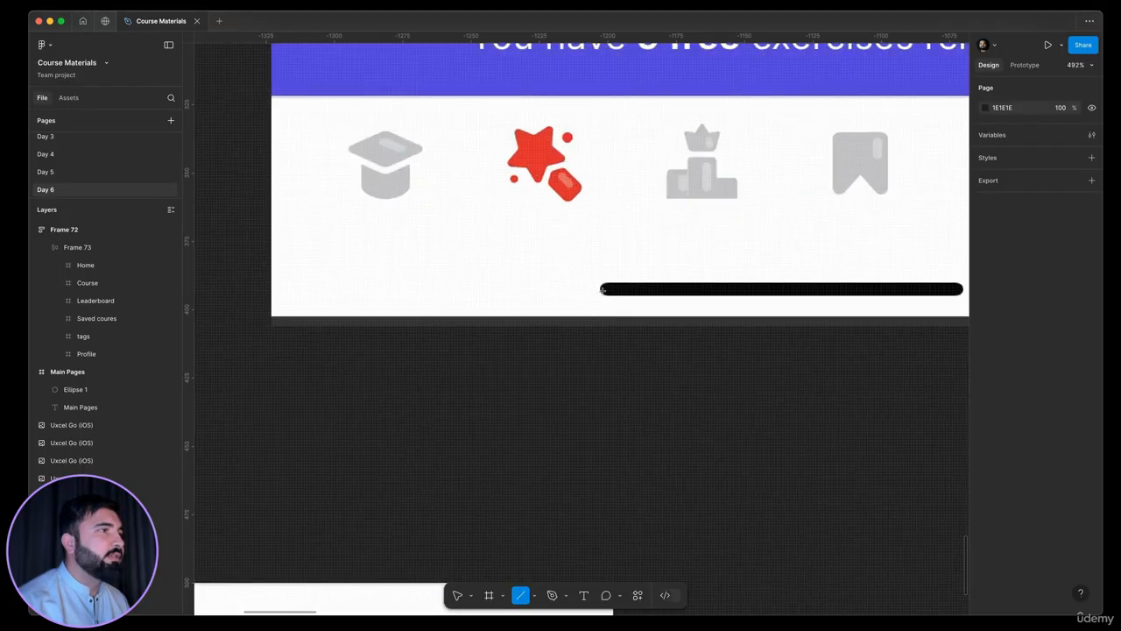
mouse_move(603, 290)
mouse_down()
mouse_move(988, 296)
mouse_move(851, 292)
mouse_up()
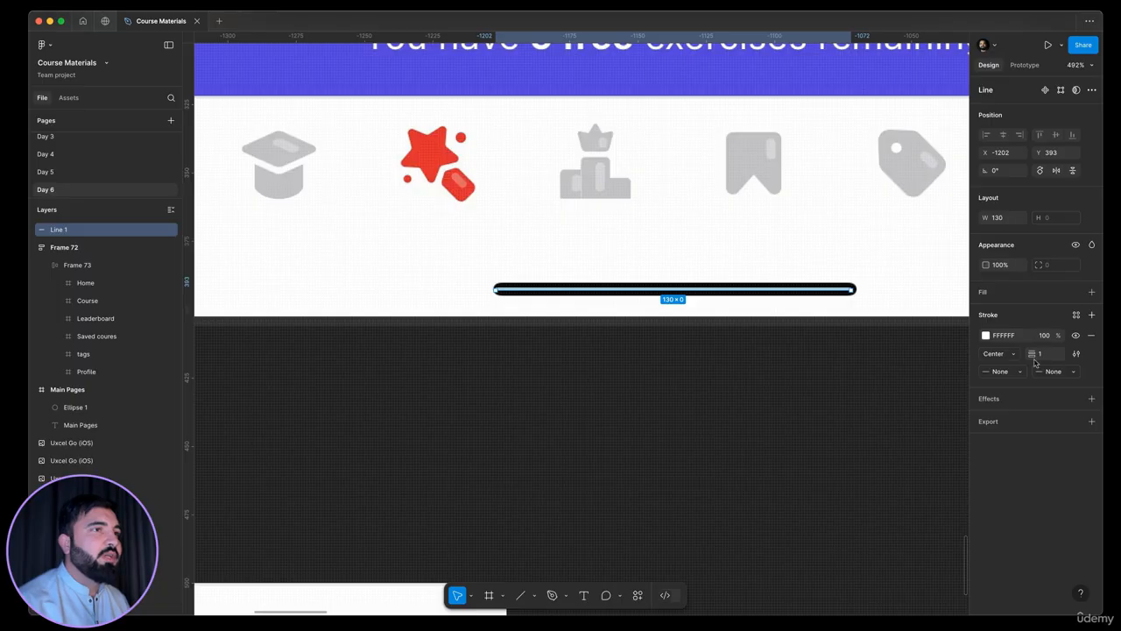
Style the line with a stroke weight of 4, round caps at both ends and the black stroke color 000000
click(1038, 354)
text(4)
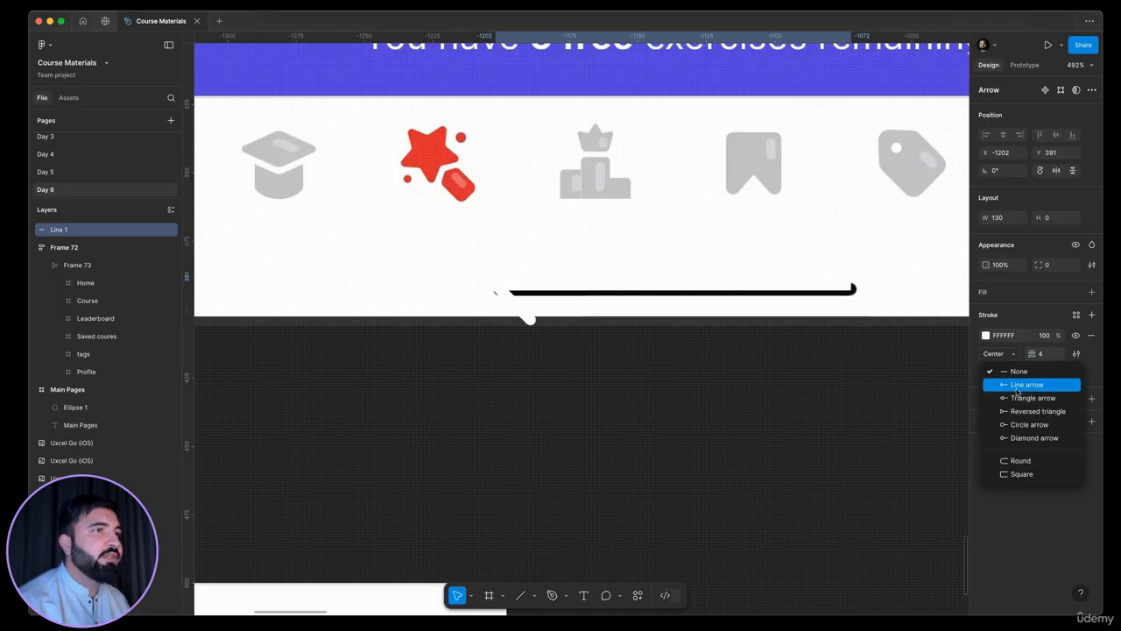
click(1017, 372)
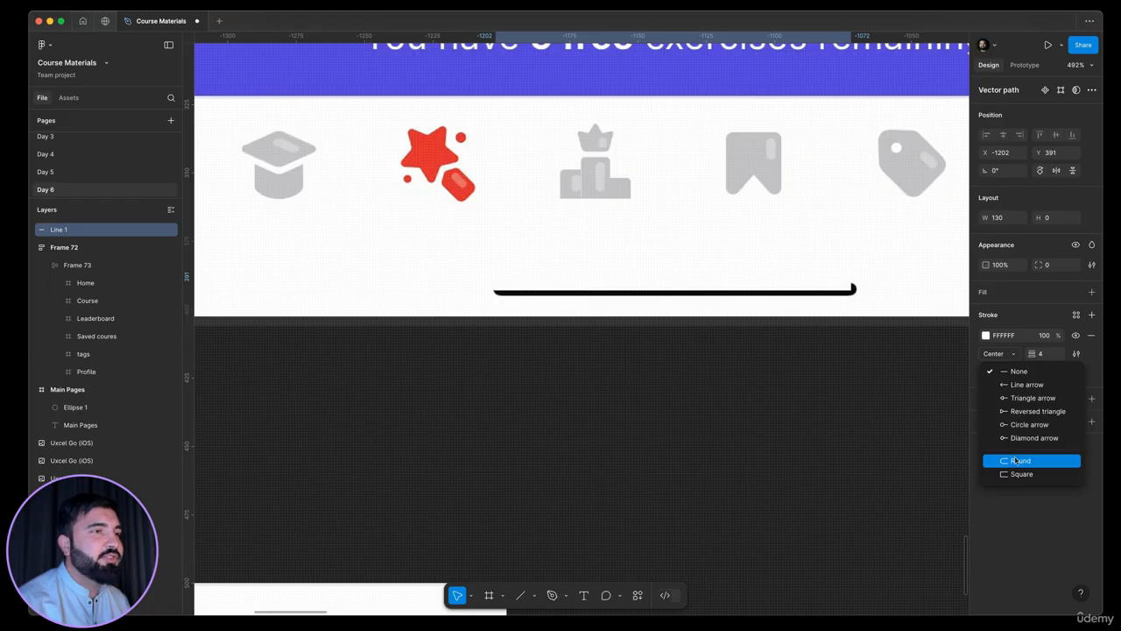
click(1017, 461)
click(1056, 372)
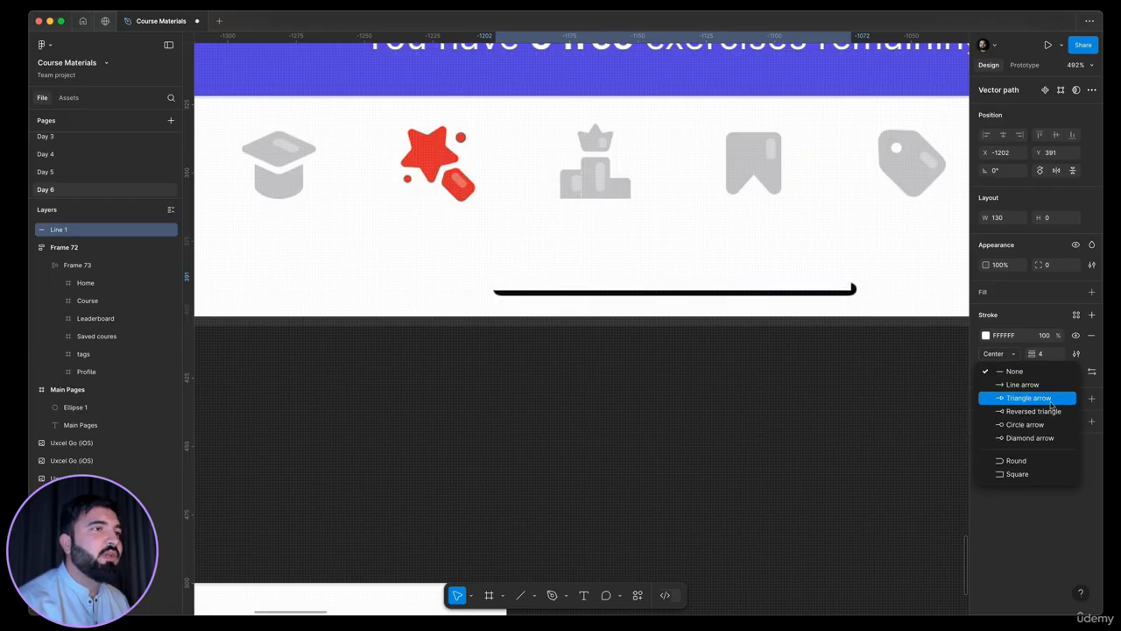
click(1020, 460)
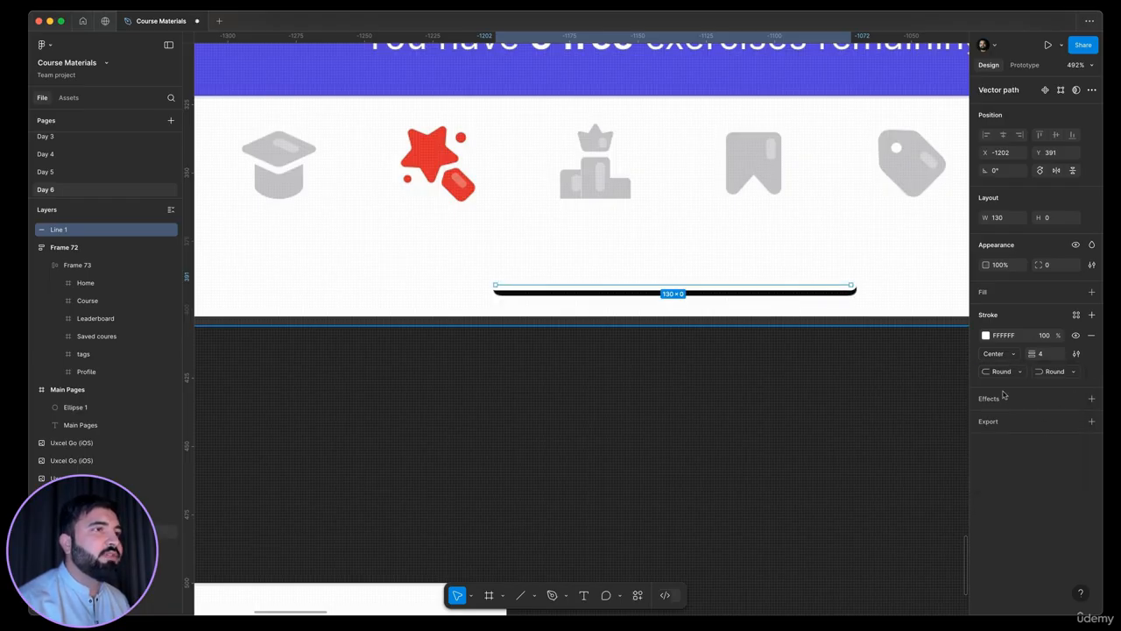
click(986, 336)
drag(883, 422, 751, 570)
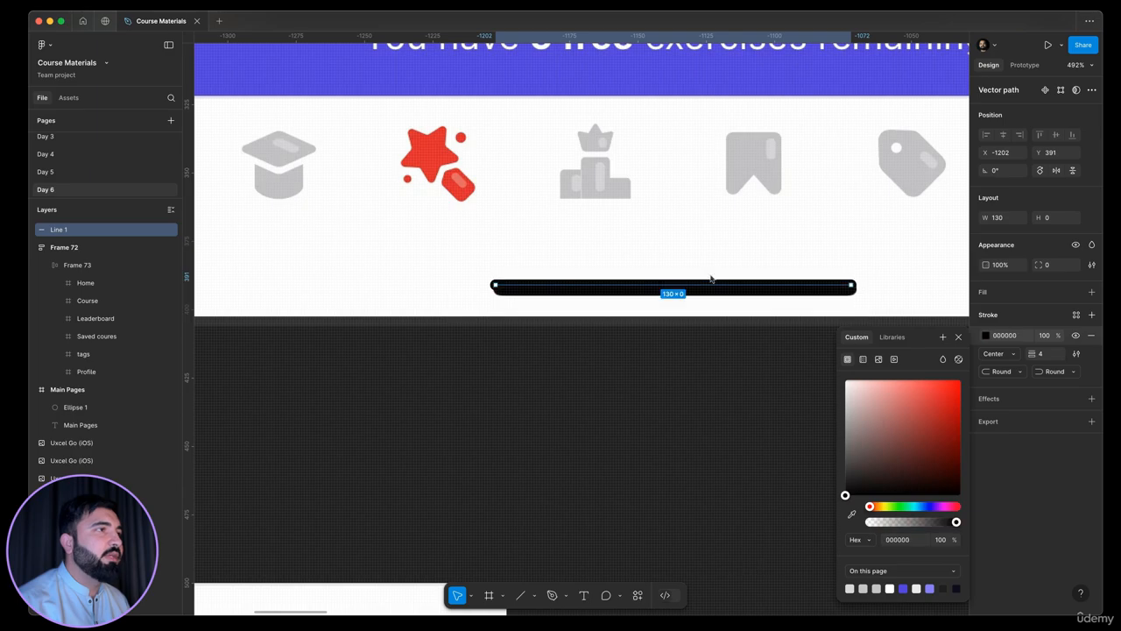
Move the line just above the reference home indicator for comparison and set its stroke weight to 5
scroll(687, 275, up, 1)
scroll(471, 305, up, 3)
drag(437, 297, 443, 264)
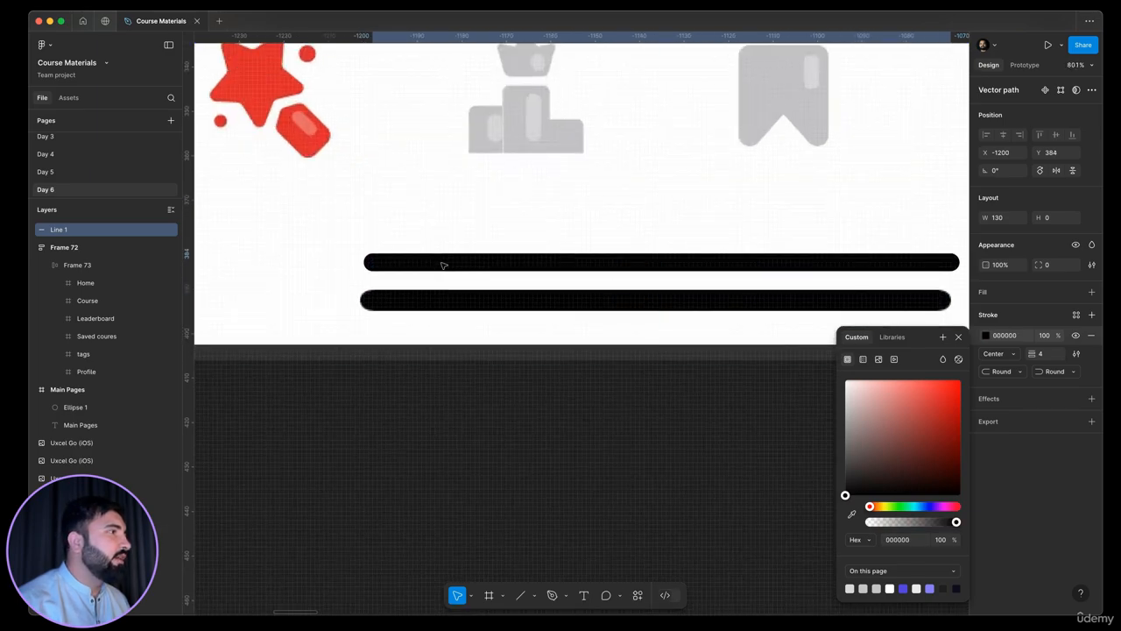
click(1044, 355)
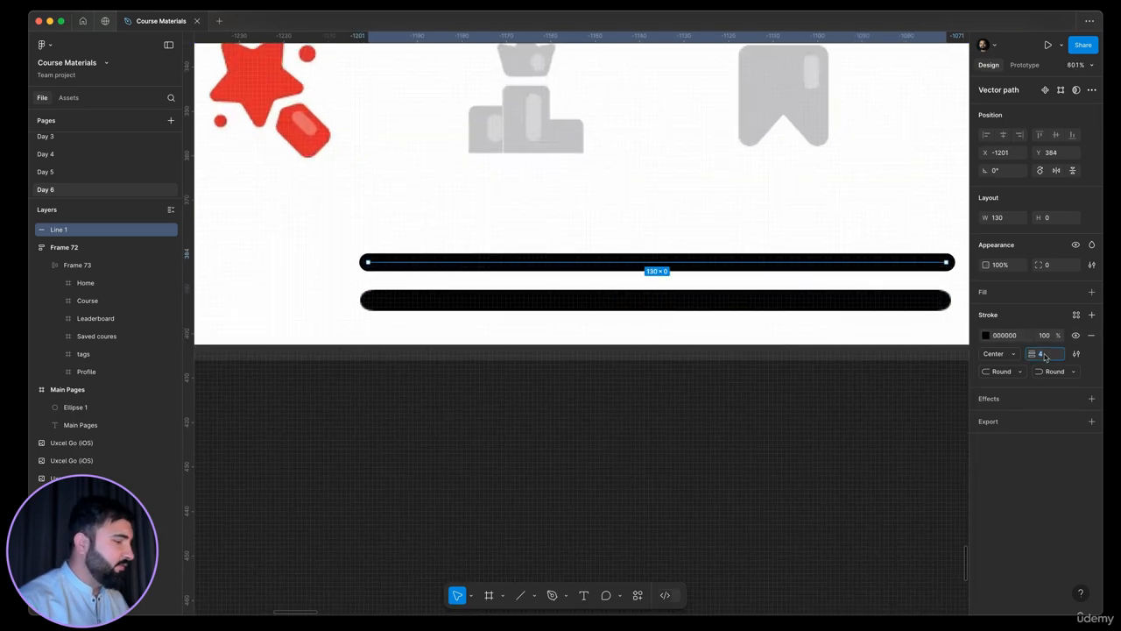
key(Return)
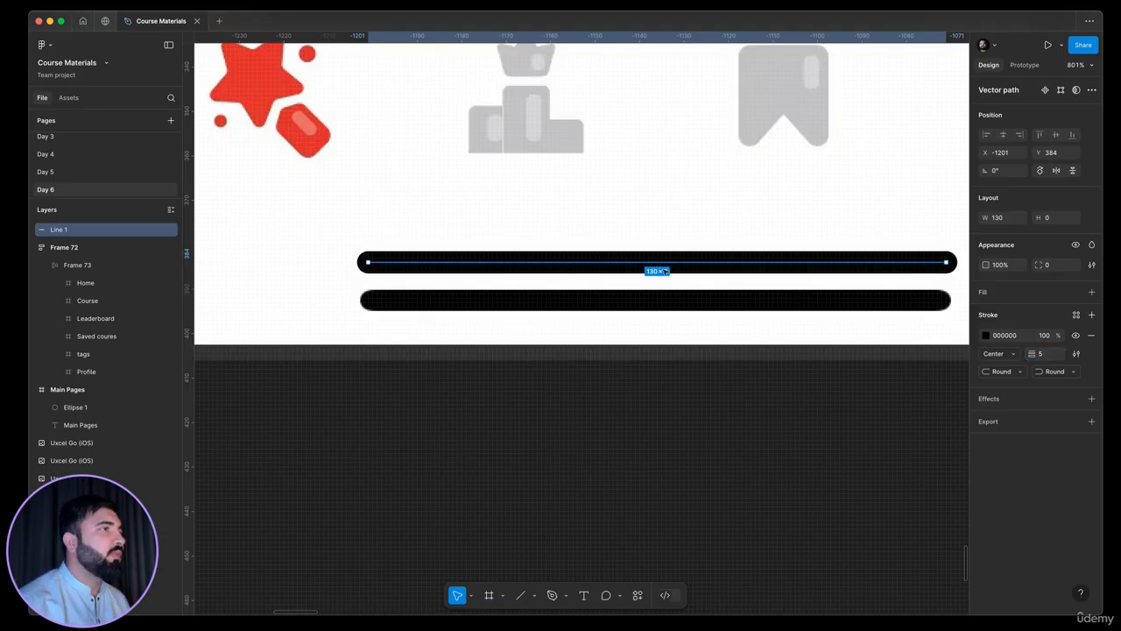
Place the line over the Designr reference home indicator and paste a copy of it into the navigation bar frame below the icons
drag(666, 257, 673, 298)
scroll(699, 368, down, 10)
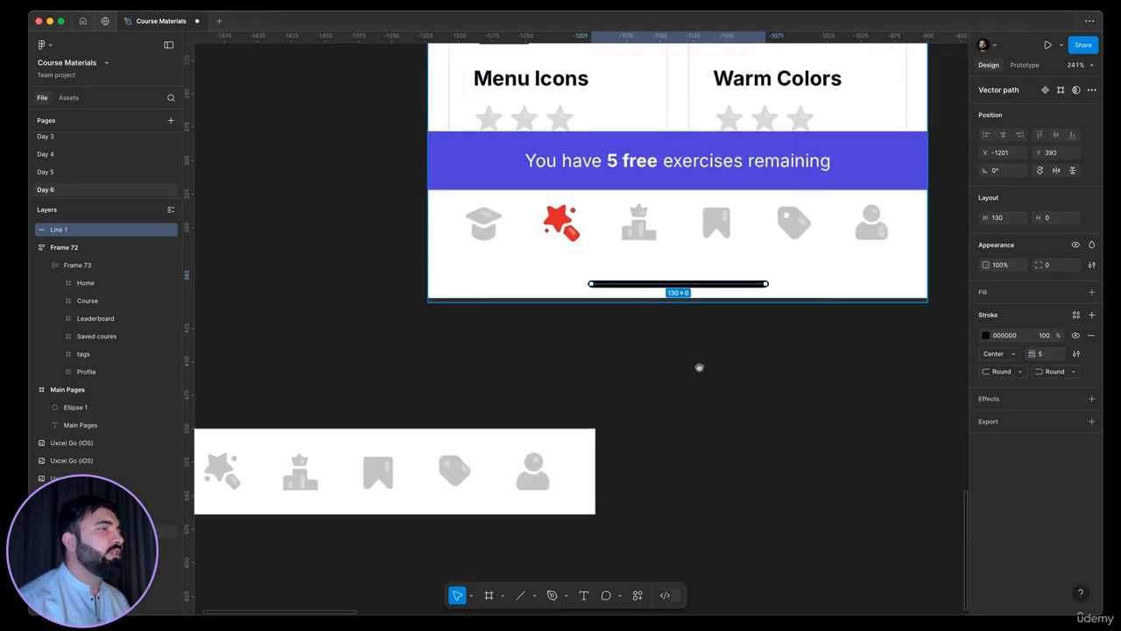
scroll(885, 312, up, 3)
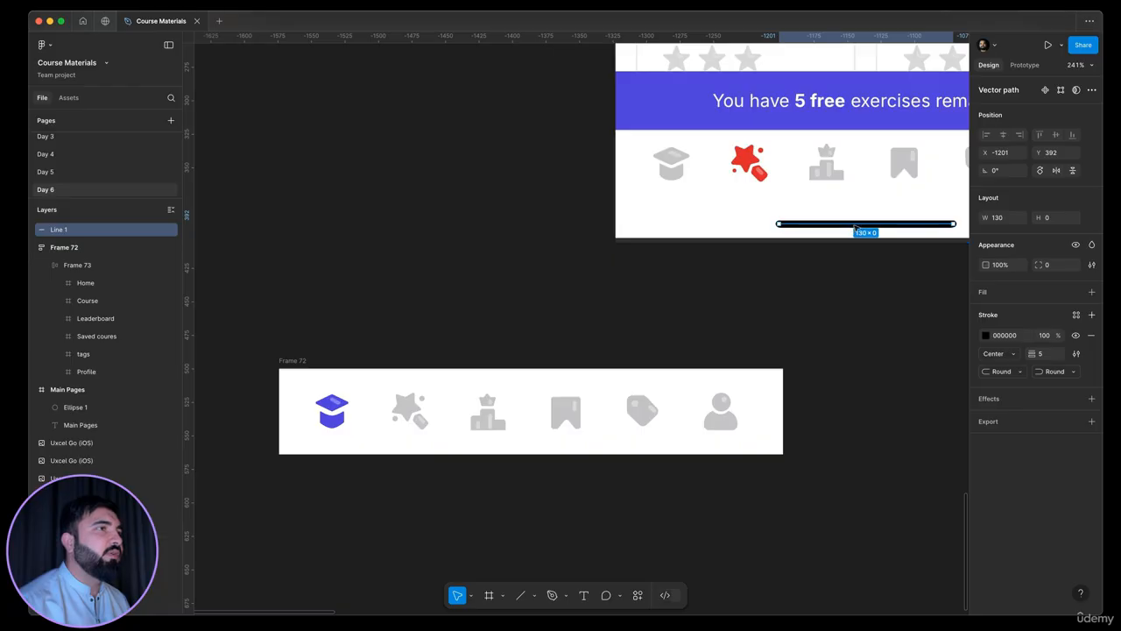
scroll(859, 226, up, 5)
scroll(796, 310, down, 8)
scroll(599, 297, down, 3)
scroll(598, 297, left, 1)
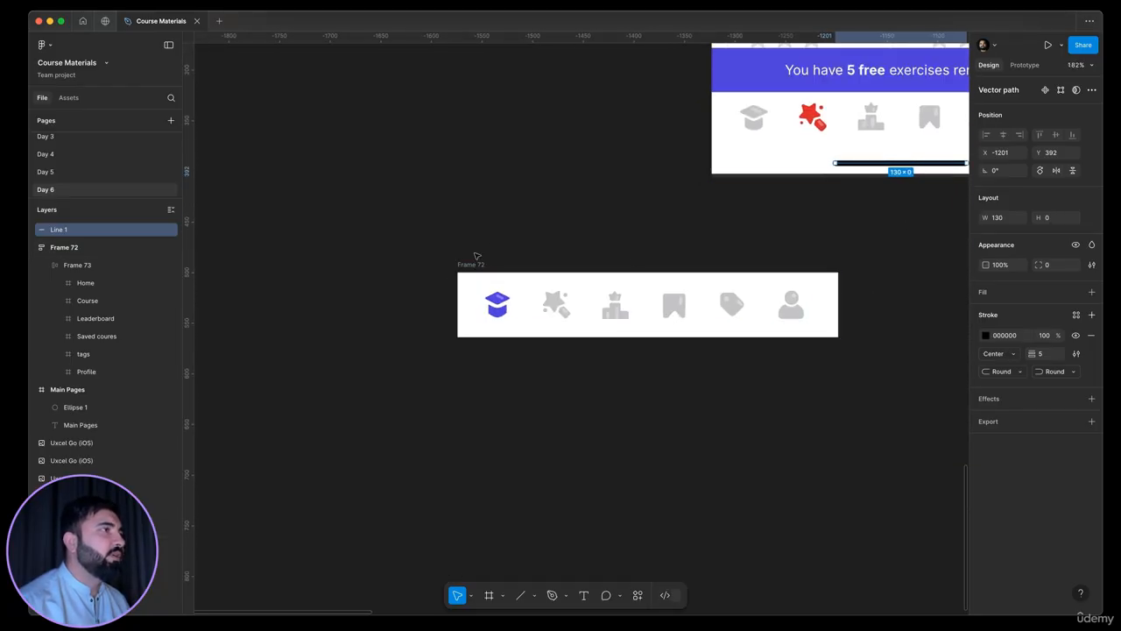
click(625, 303)
key(super+v)
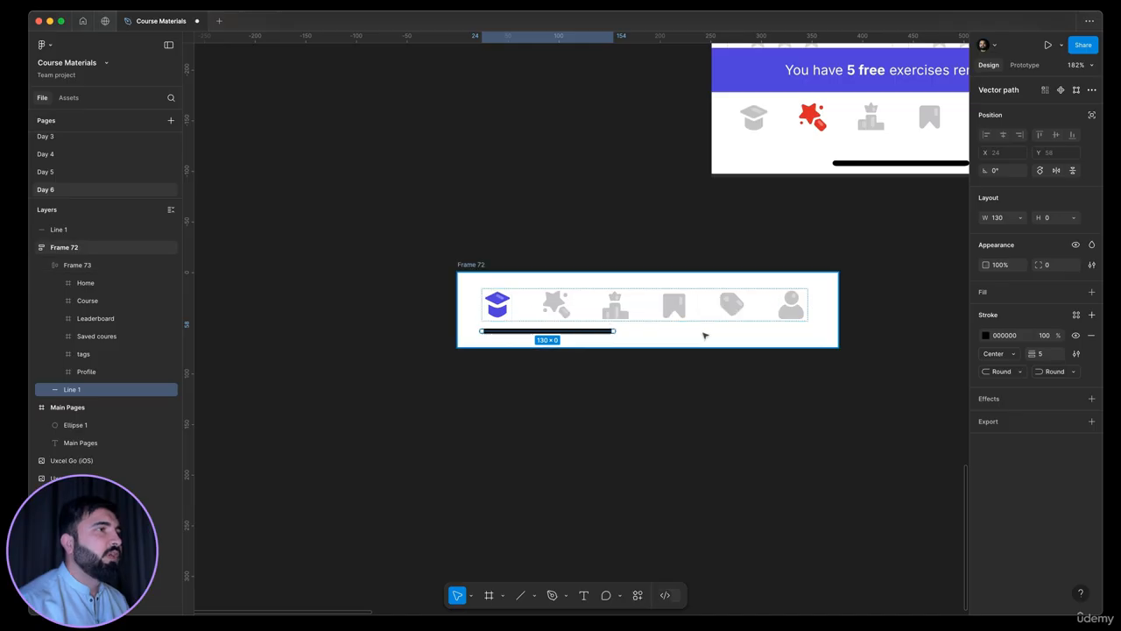
Centre-align the navigation bar frame's contents and set its vertical auto layout gap to 16
click(706, 336)
scroll(815, 263, left, 2)
scroll(815, 263, up, 1)
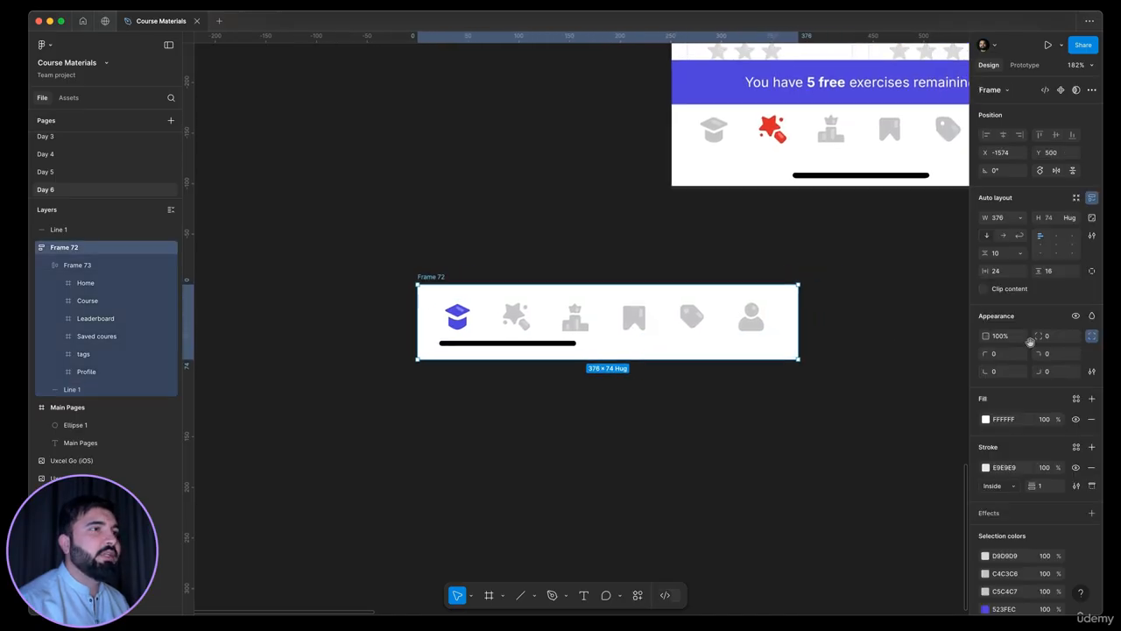
click(1057, 246)
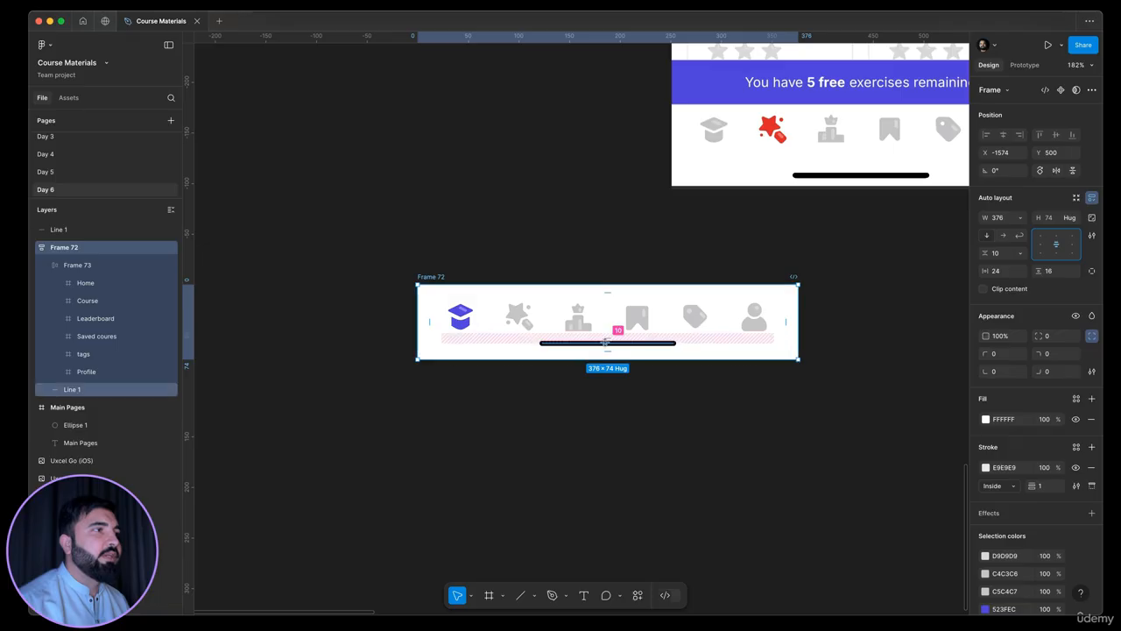
scroll(604, 340, up, 5)
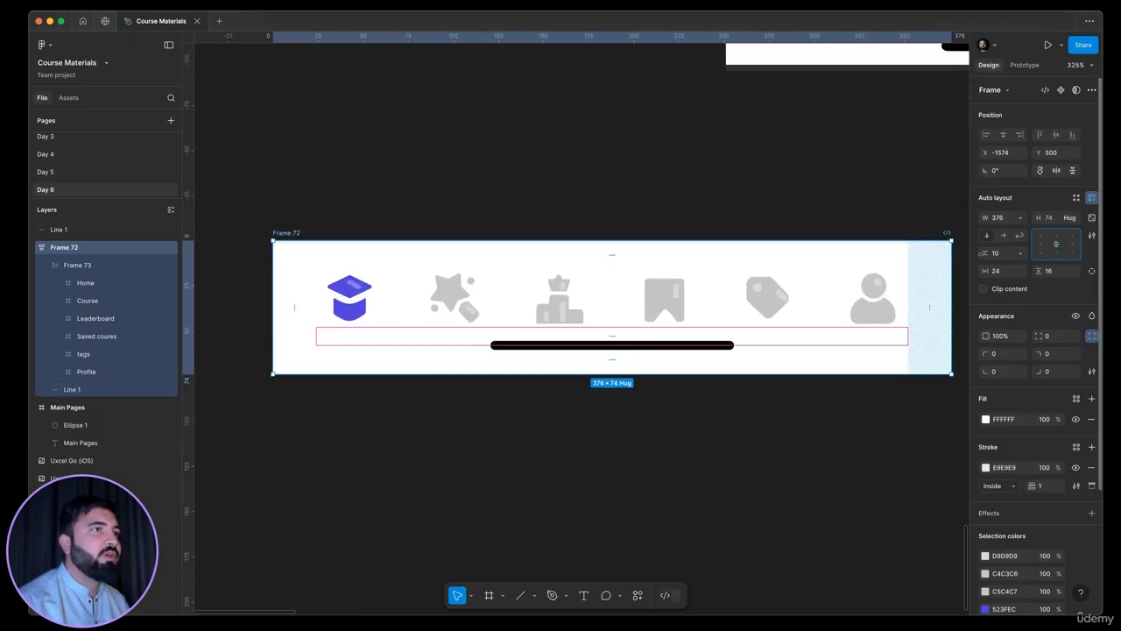
drag(984, 253, 987, 256)
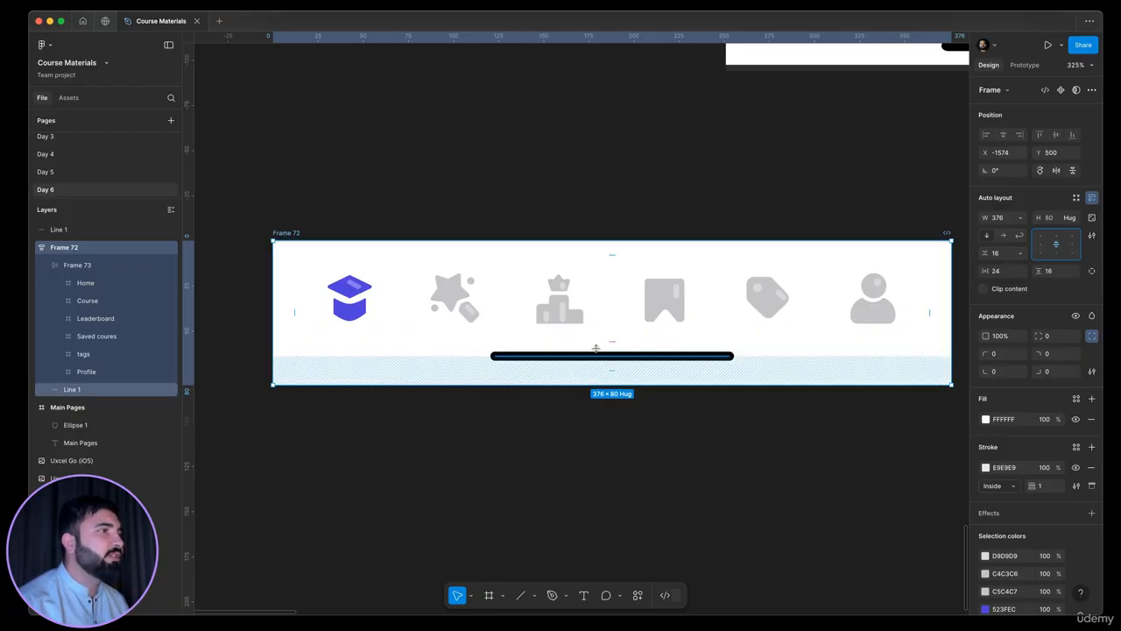
scroll(543, 290, down, 5)
click(728, 203)
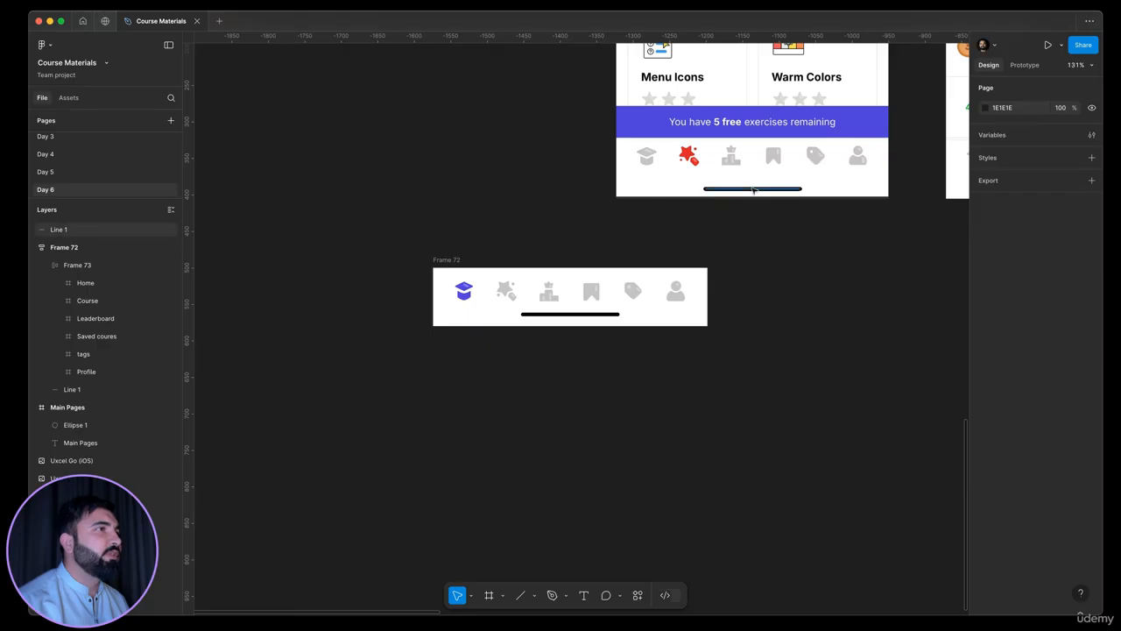
Rename the navigation bar frame as Nav
click(703, 301)
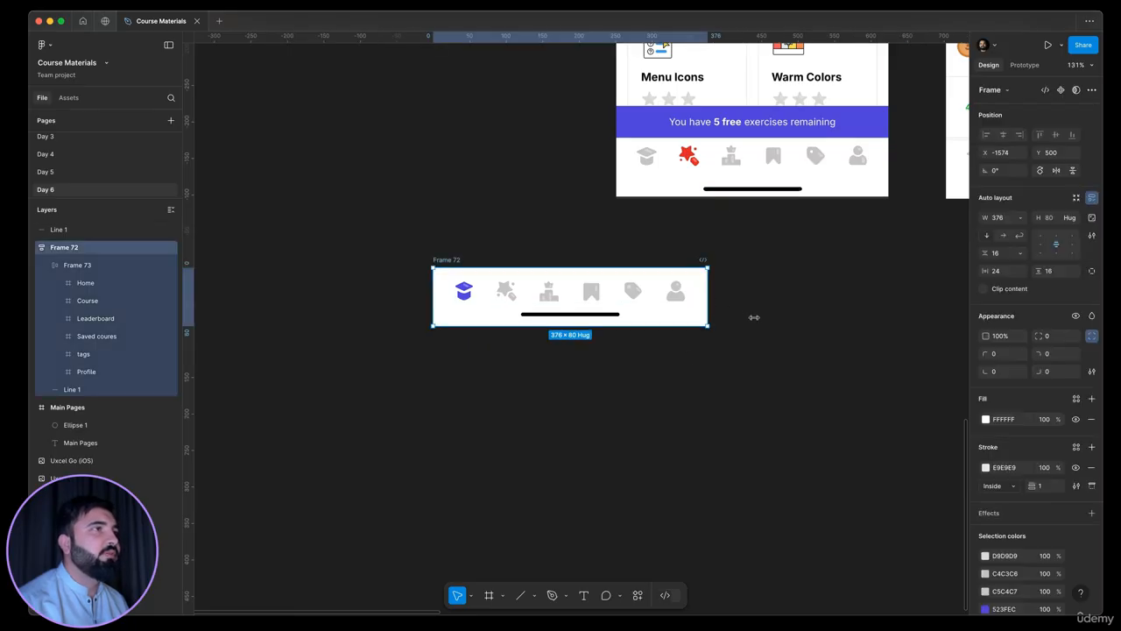
scroll(761, 365, up, 3)
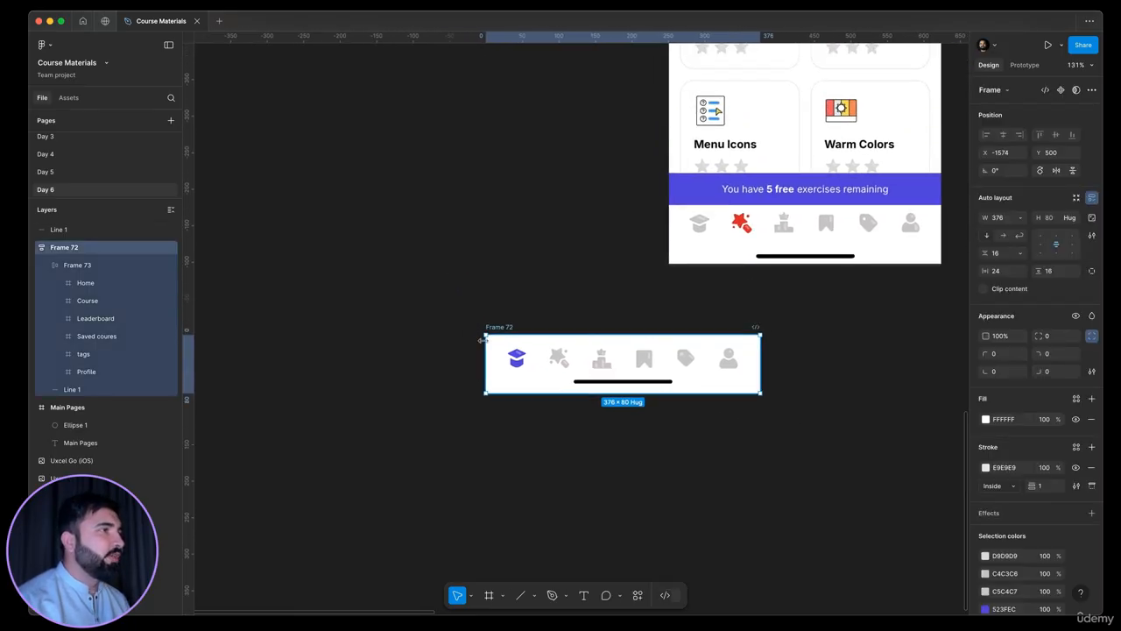
scroll(485, 333, up, 3)
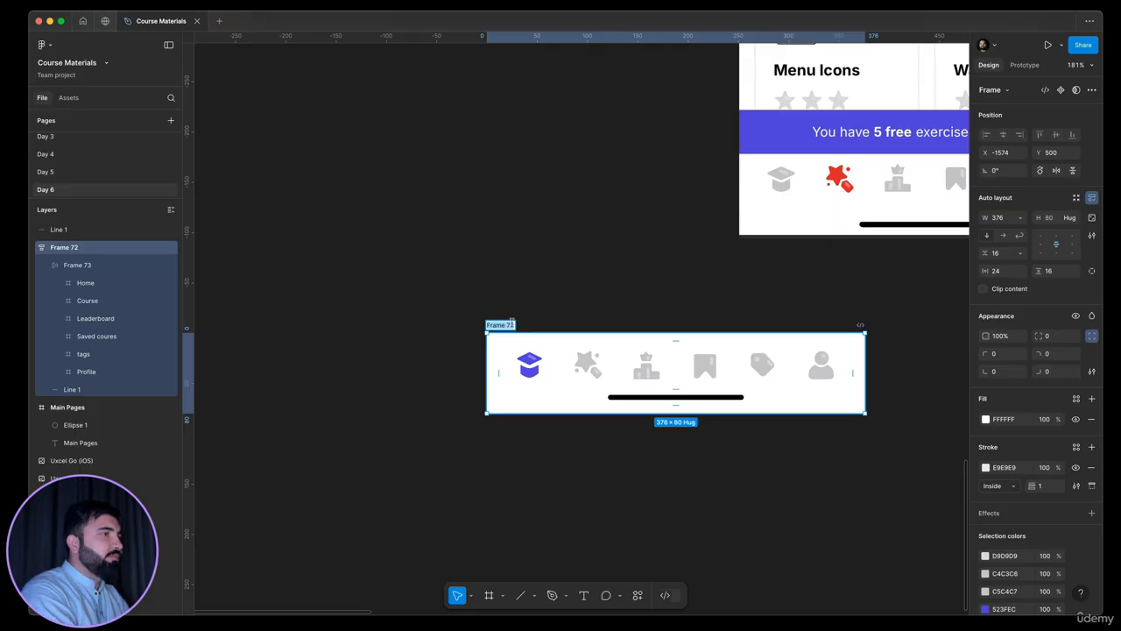
text(Nav)
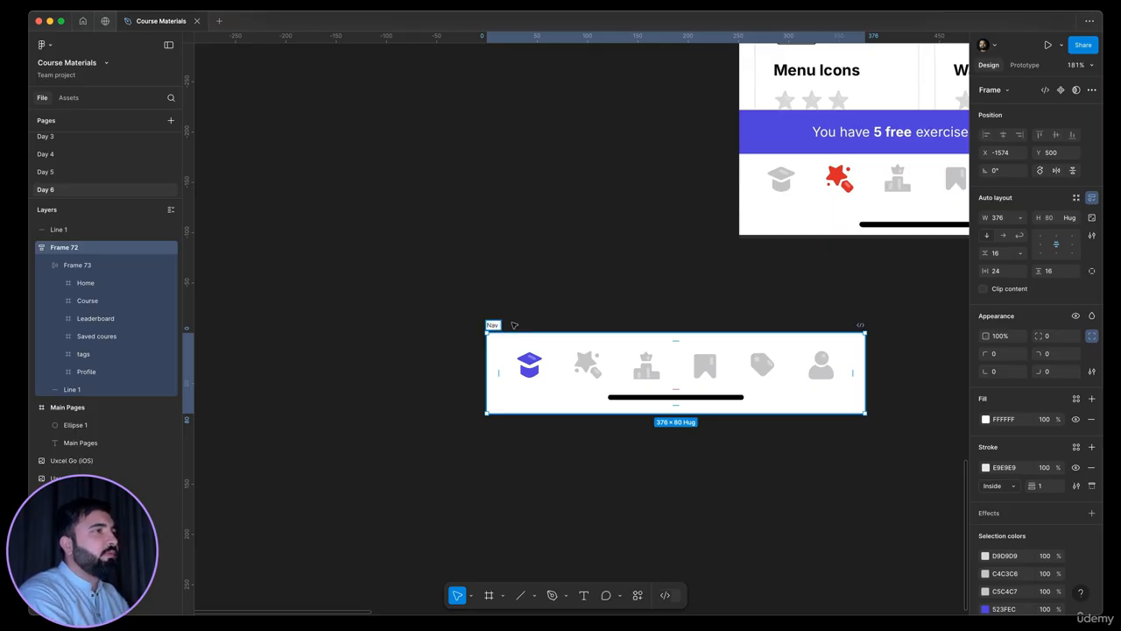
key(Return)
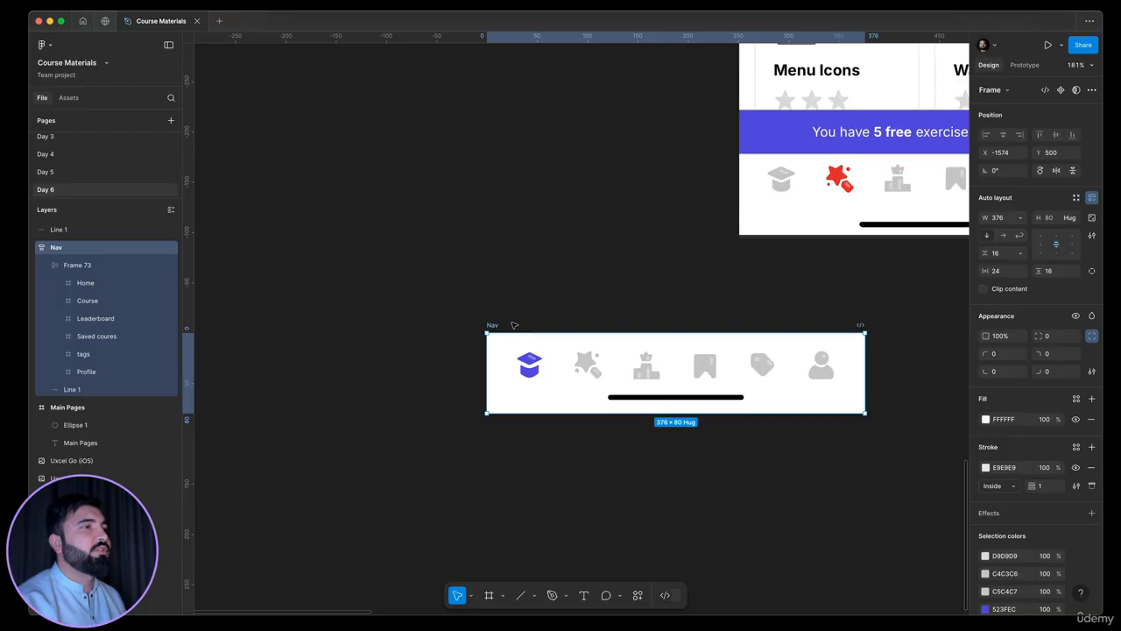
click(438, 298)
Compare the Nav bar's icons and home indicator with the navigation bar of the Designr reference screen
scroll(481, 325, right, 3)
scroll(521, 304, down, 5)
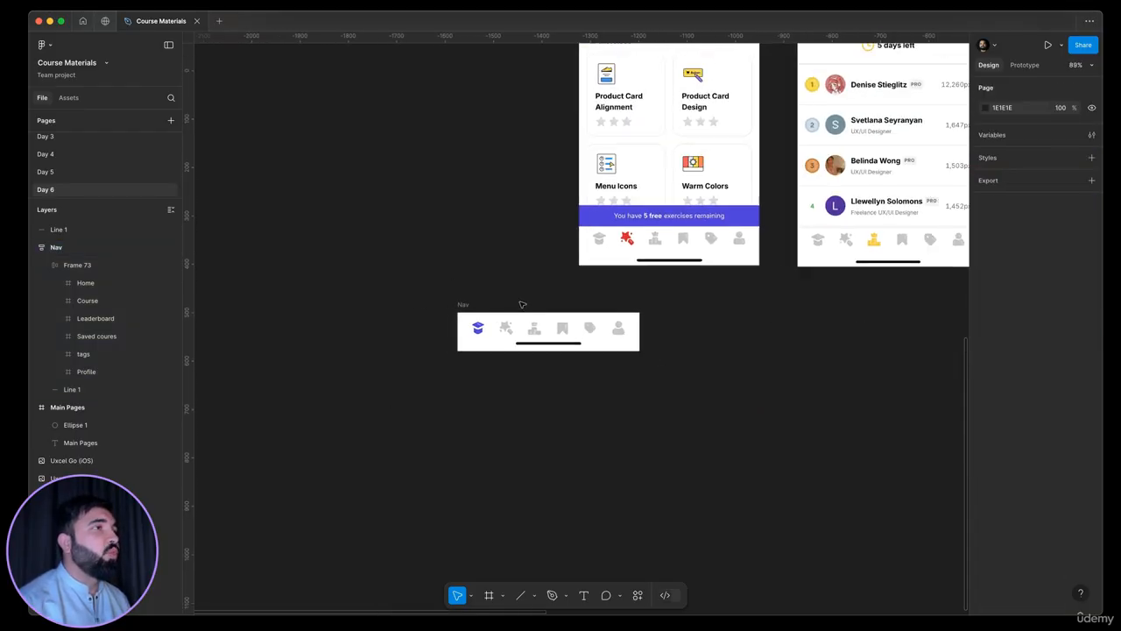
scroll(526, 372, up, 4)
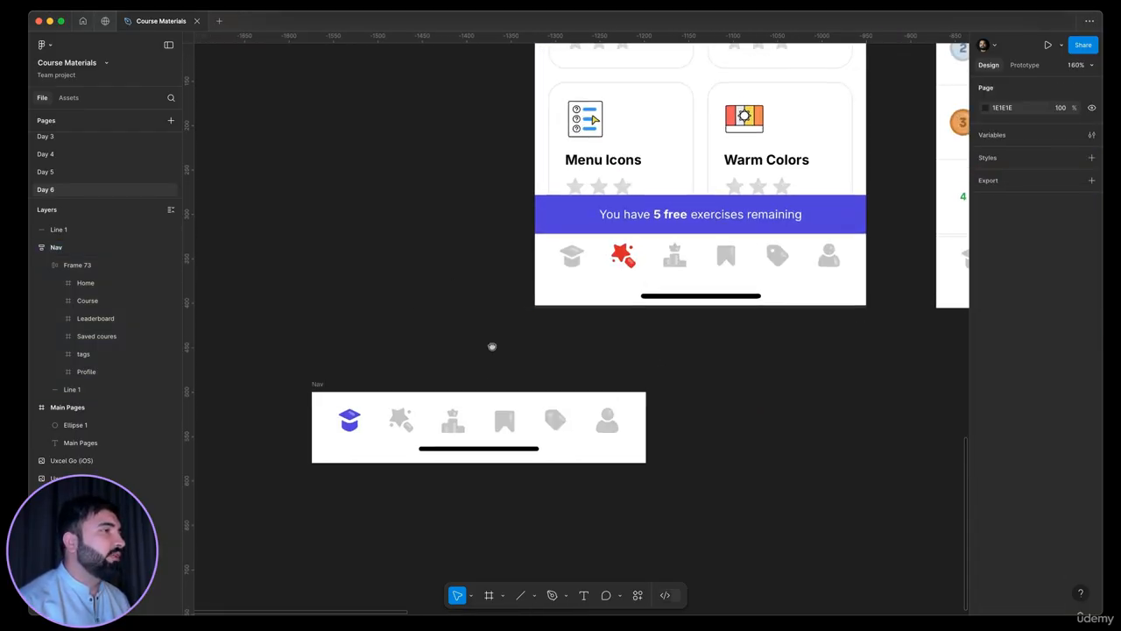
scroll(490, 348, right, 3)
scroll(491, 348, up, 2)
scroll(549, 306, down, 3)
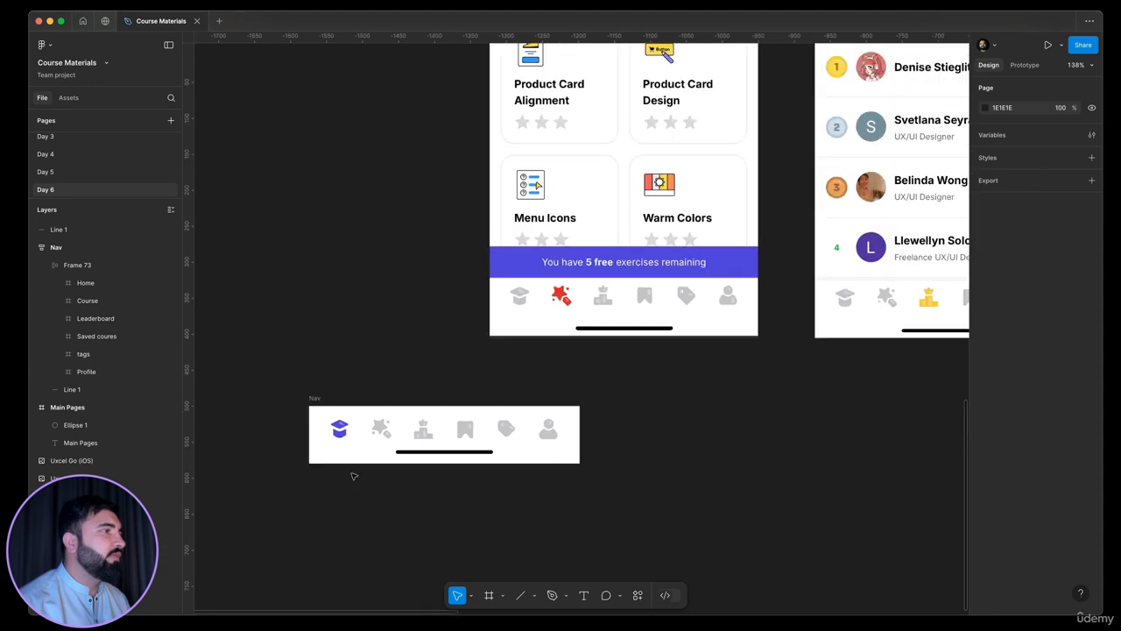
scroll(536, 355, down, 3)
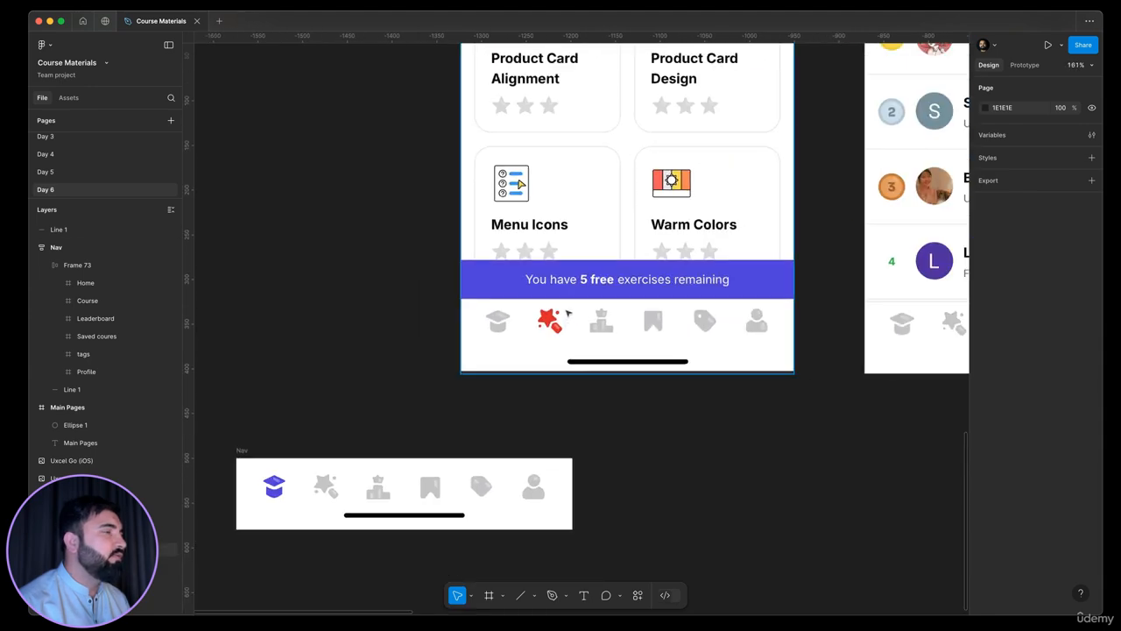
scroll(559, 354, up, 1)
scroll(561, 354, up, 3)
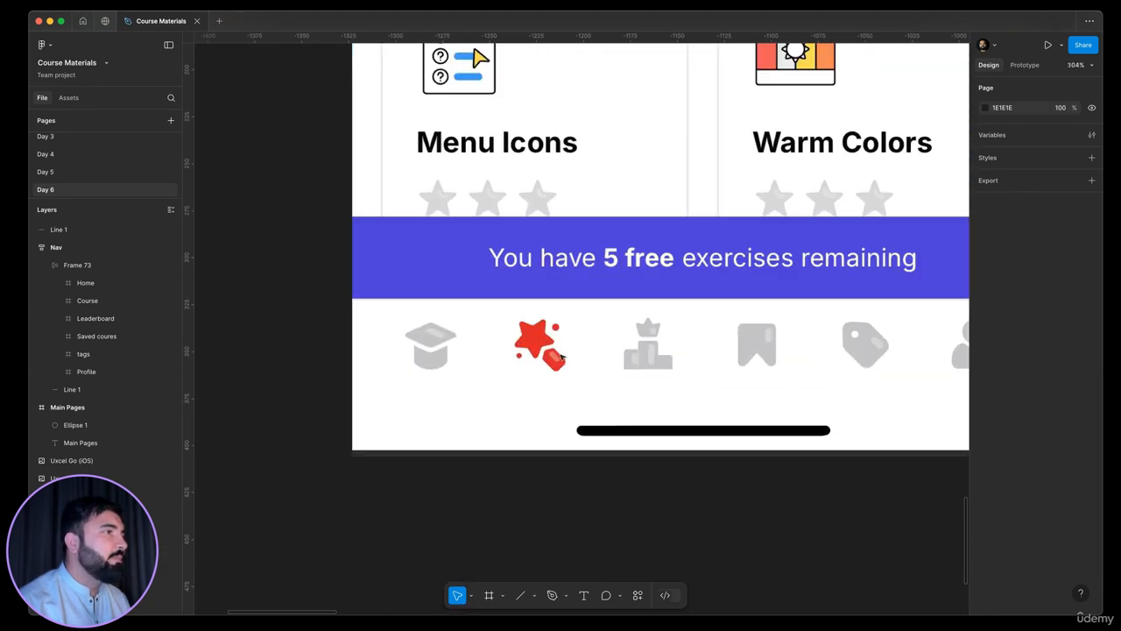
scroll(530, 368, down, 2)
scroll(406, 500, down, 3)
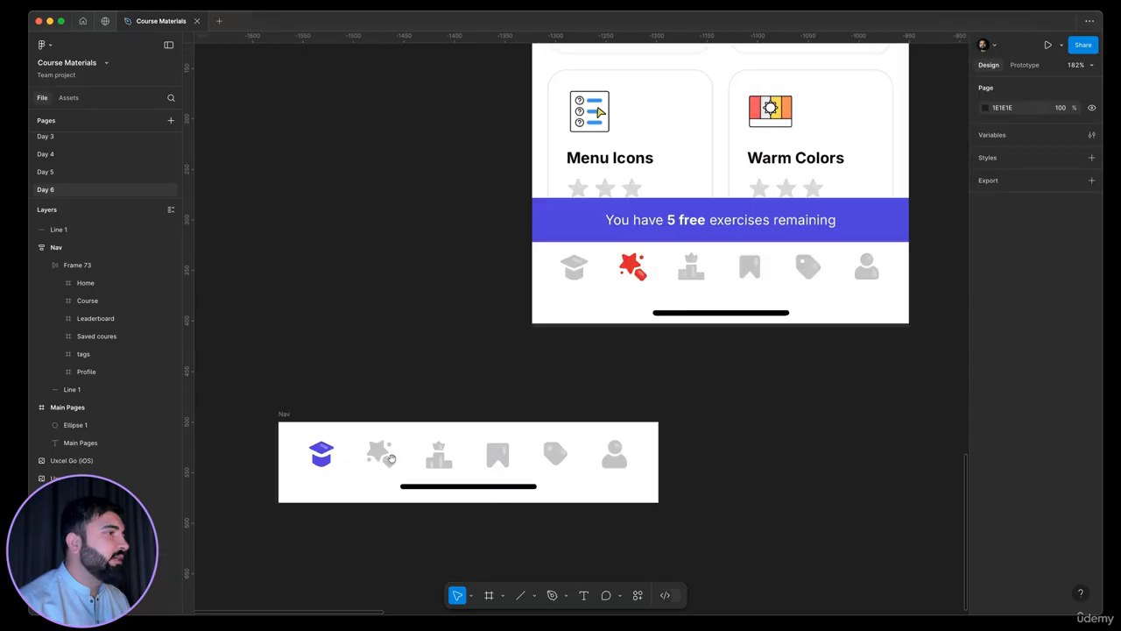
Inspect the Course, Saved coures, tags and Profile icons in the Nav bar against the coloured active icons on the reference screens
scroll(394, 405, up, 5)
click(394, 404)
scroll(394, 404, down, 5)
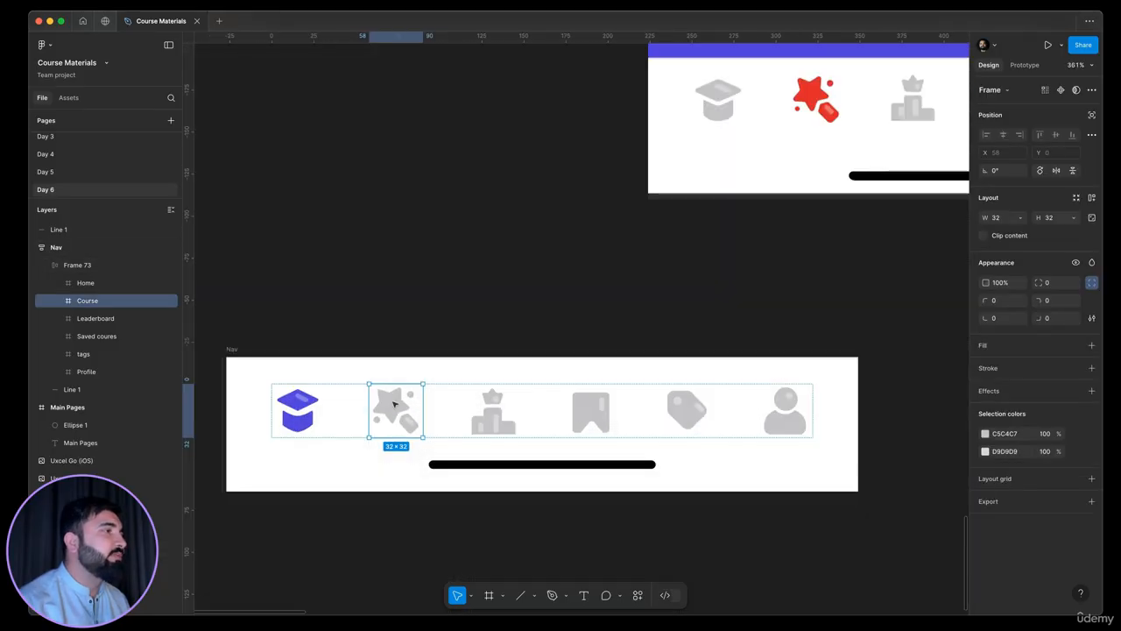
scroll(613, 252, up, 3)
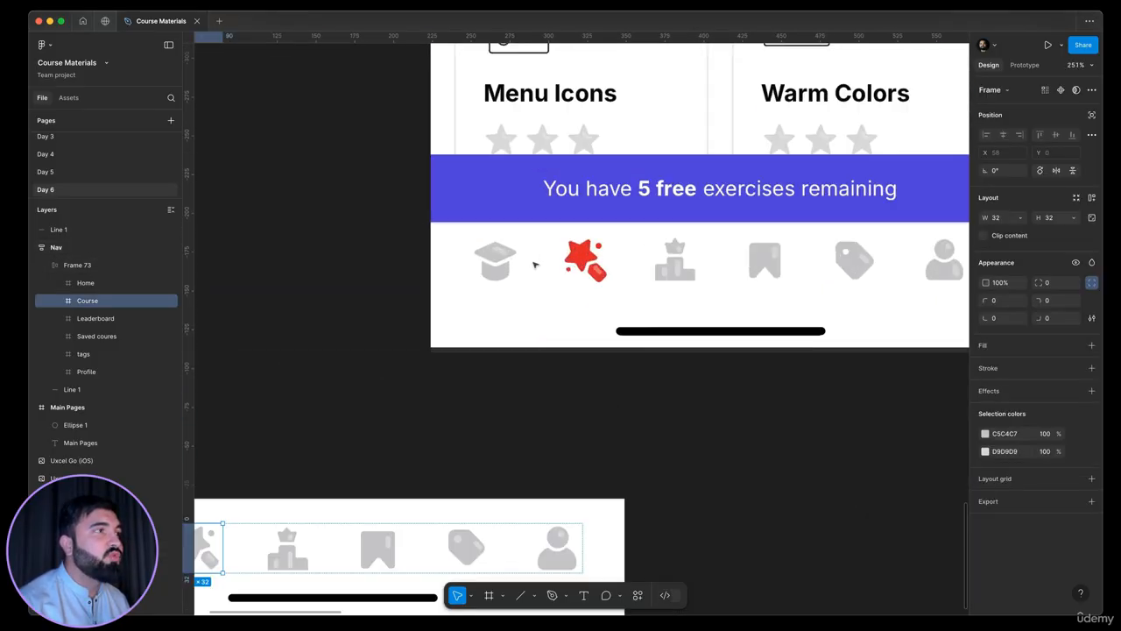
scroll(605, 259, down, 5)
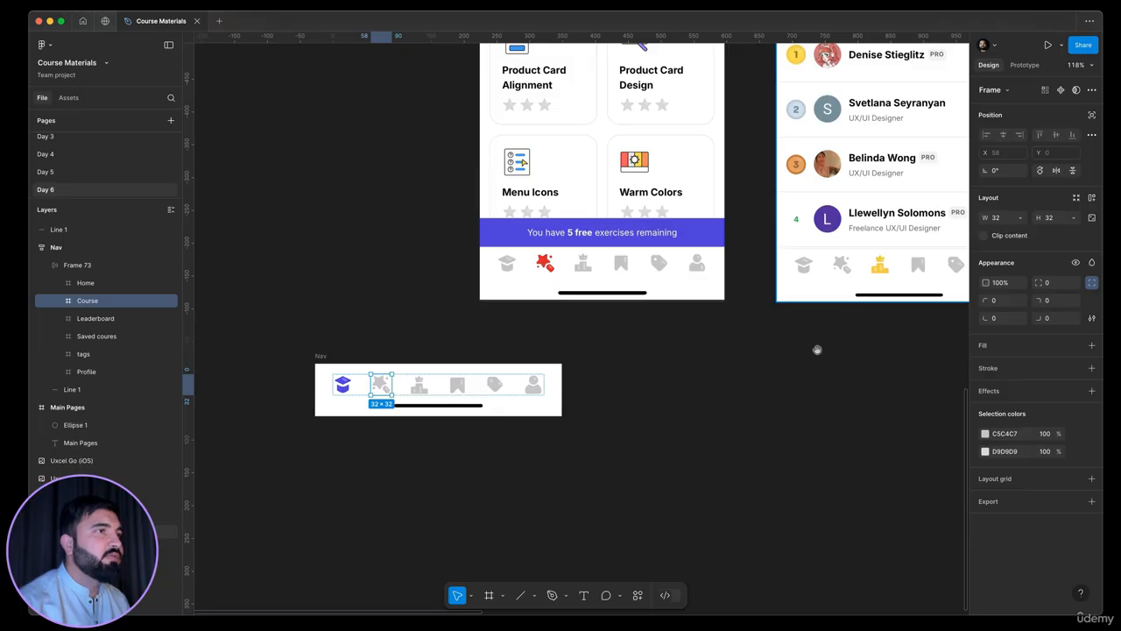
click(457, 385)
scroll(456, 385, up, 1)
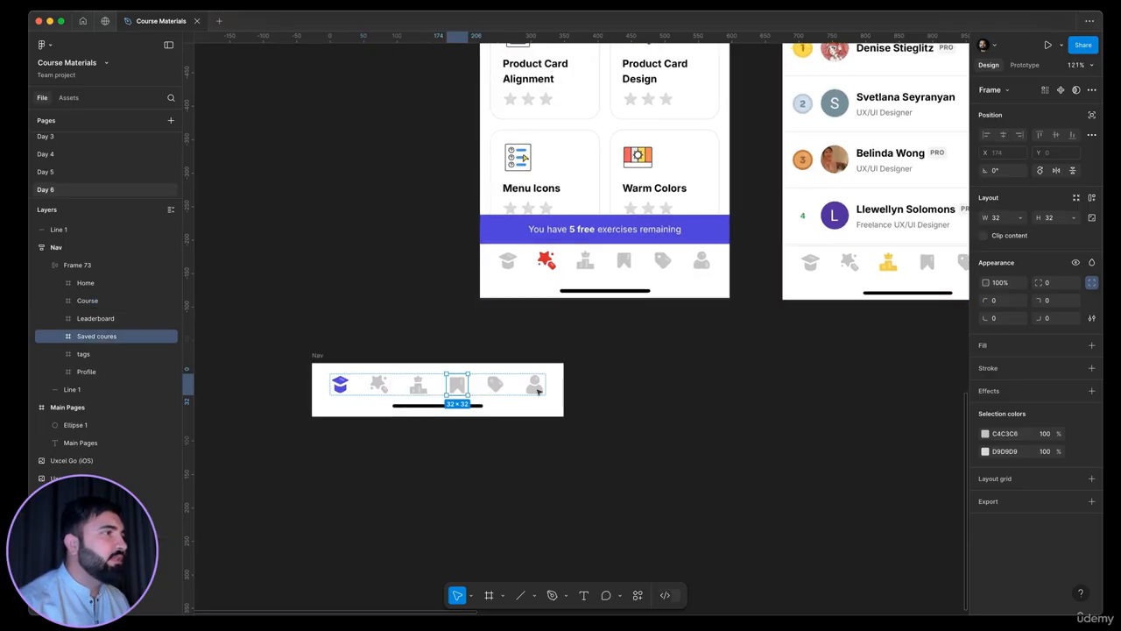
click(497, 386)
click(537, 391)
click(649, 405)
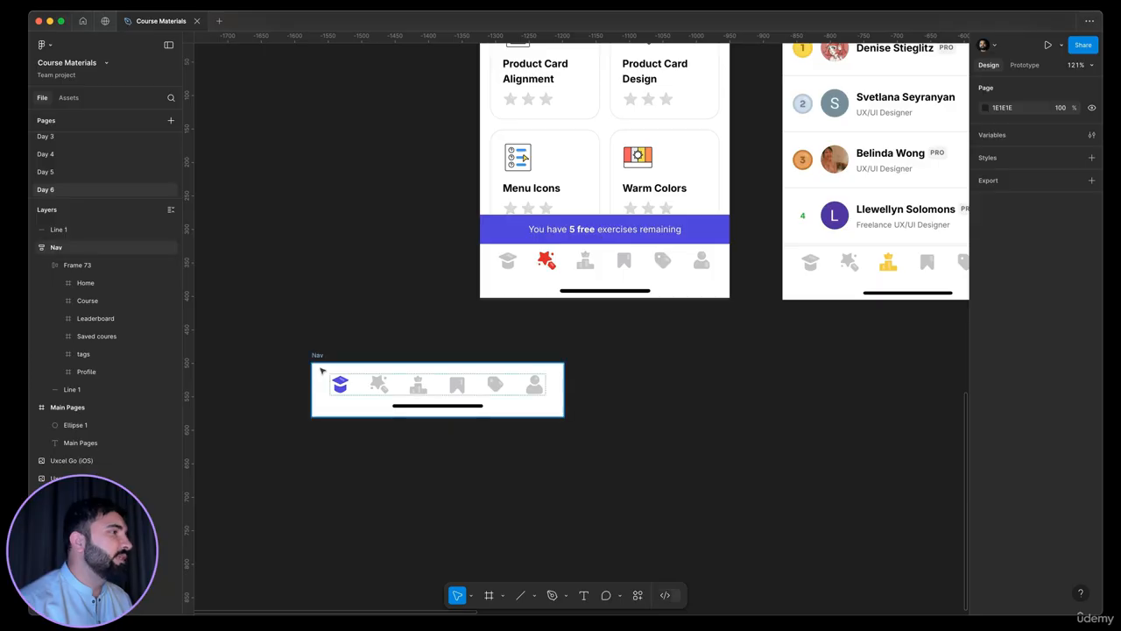
Look over the Designr, Leaderboards and bookmarks reference screens above the Nav bar
scroll(321, 366, up, 3)
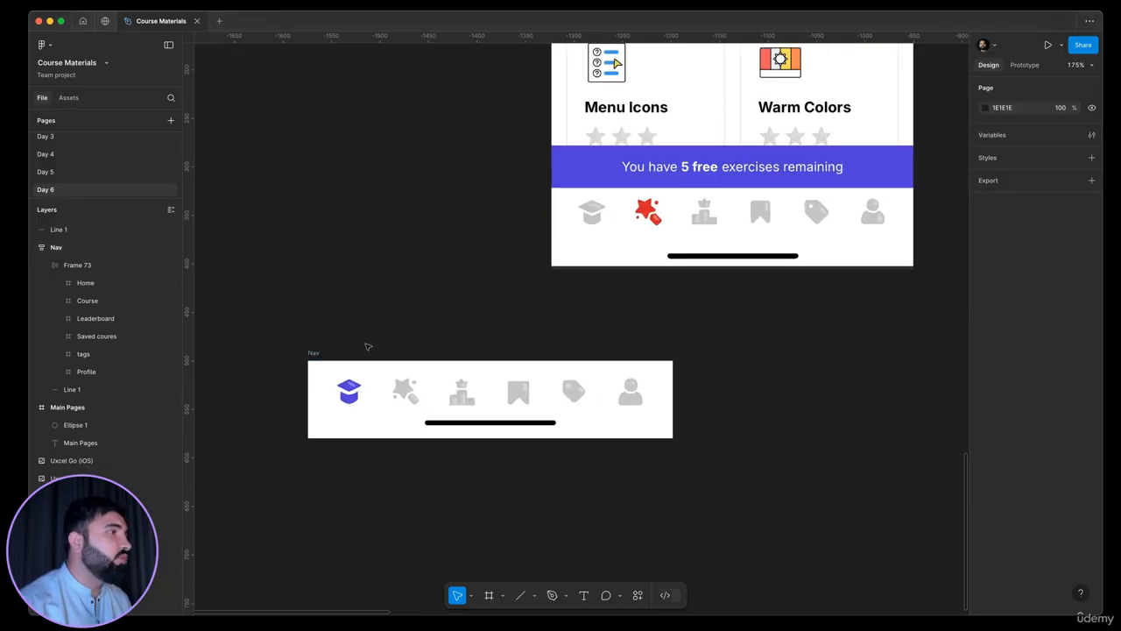
scroll(581, 305, right, 3)
scroll(581, 306, up, 2)
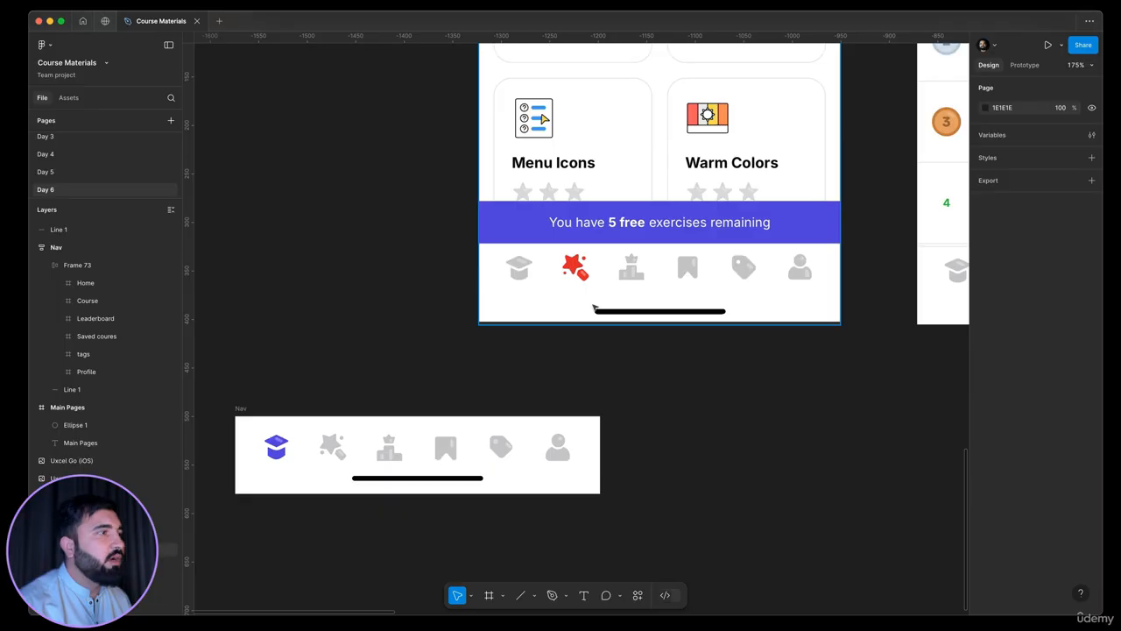
scroll(536, 450, left, 8)
scroll(536, 451, up, 2)
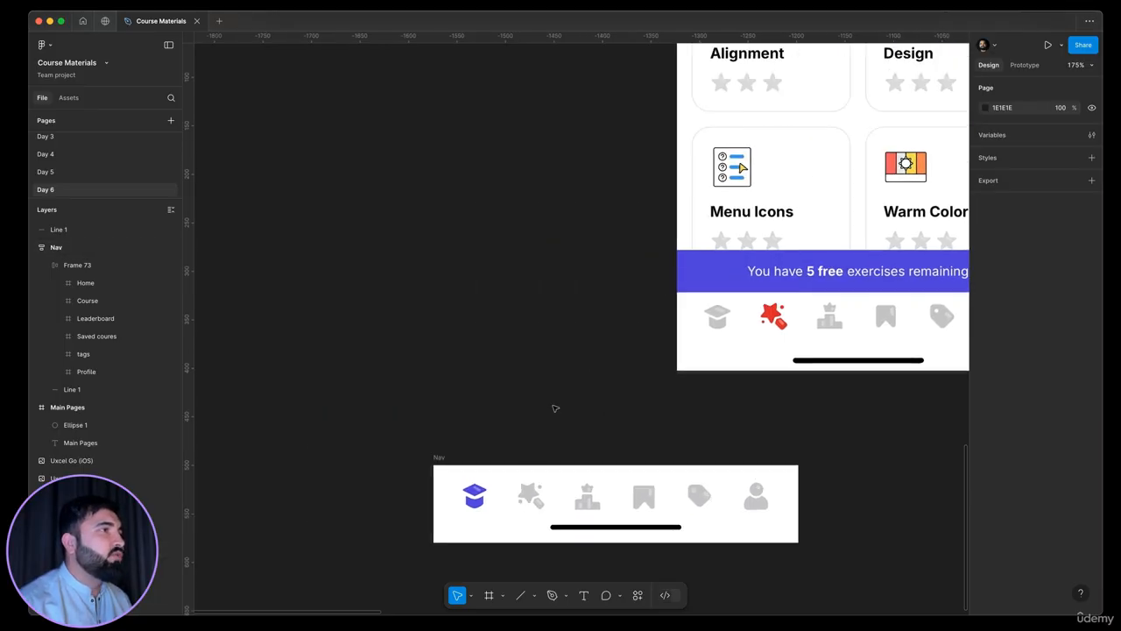
scroll(555, 408, down, 5)
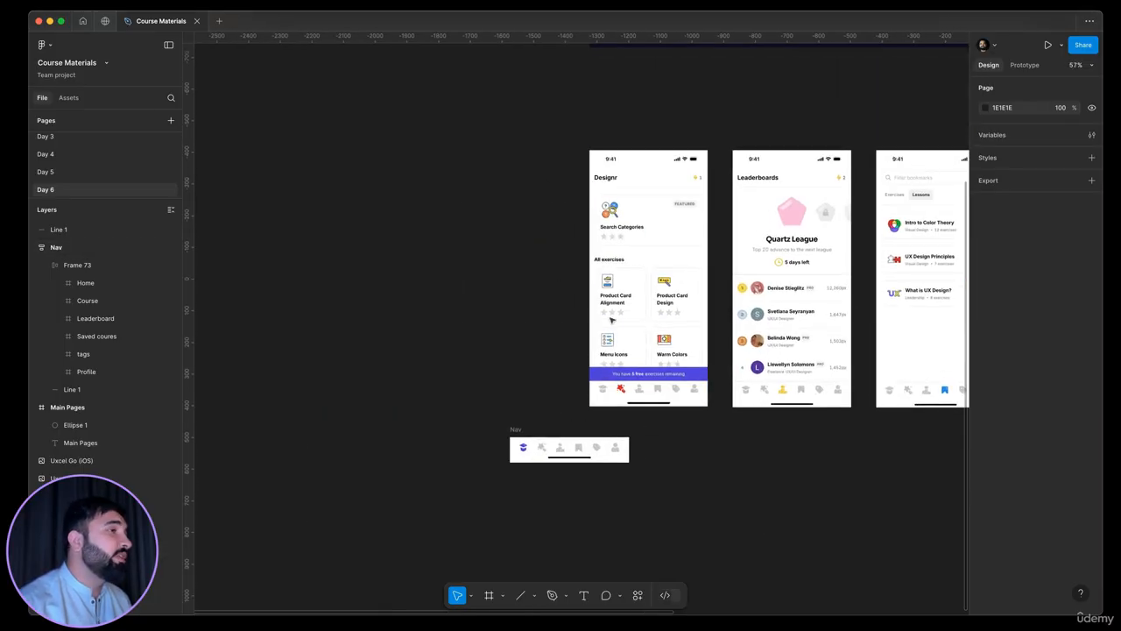
scroll(526, 325, right, 5)
scroll(525, 325, up, 2)
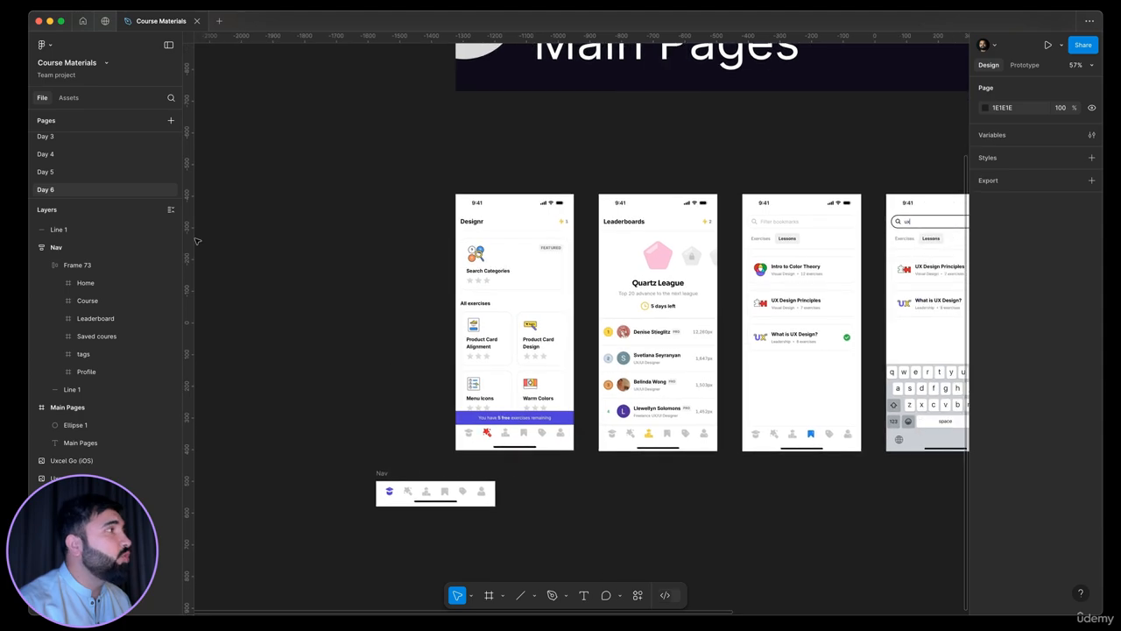
Copy the first Select course TABS SELECT screen from the Day 5 page and paste it on the Day 6 page left of the reference screens
click(88, 170)
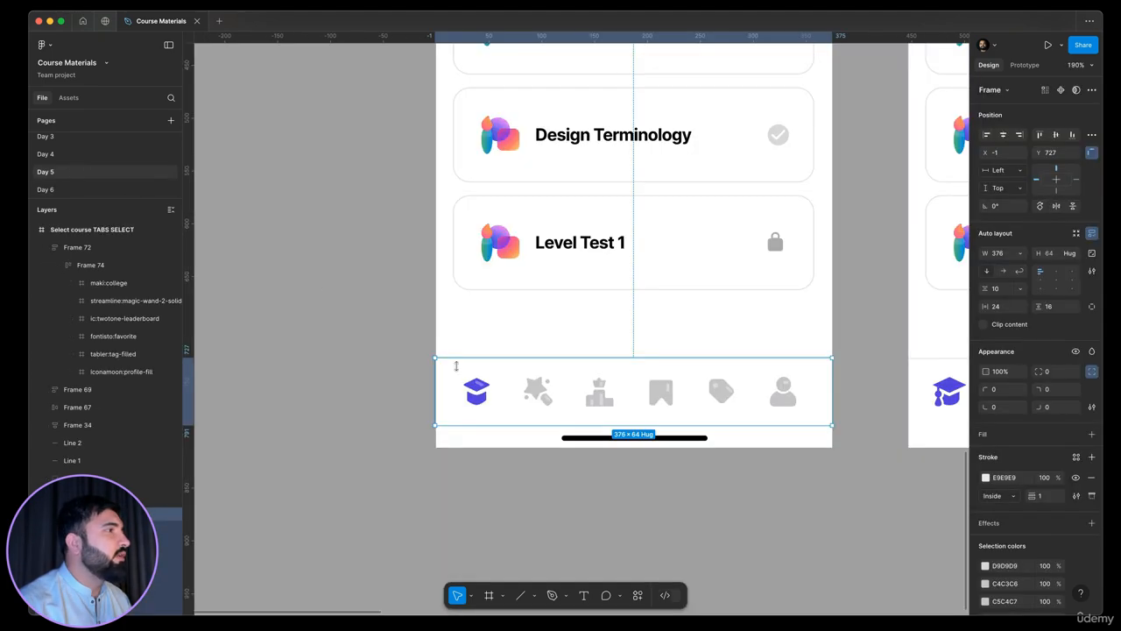
scroll(456, 366, down, 5)
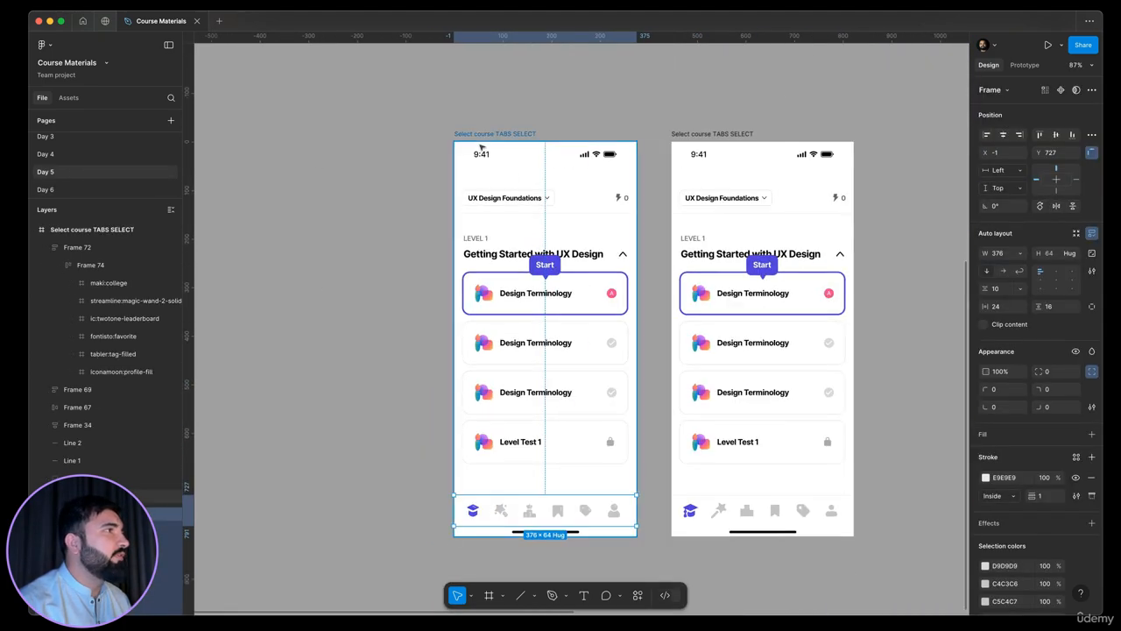
click(479, 135)
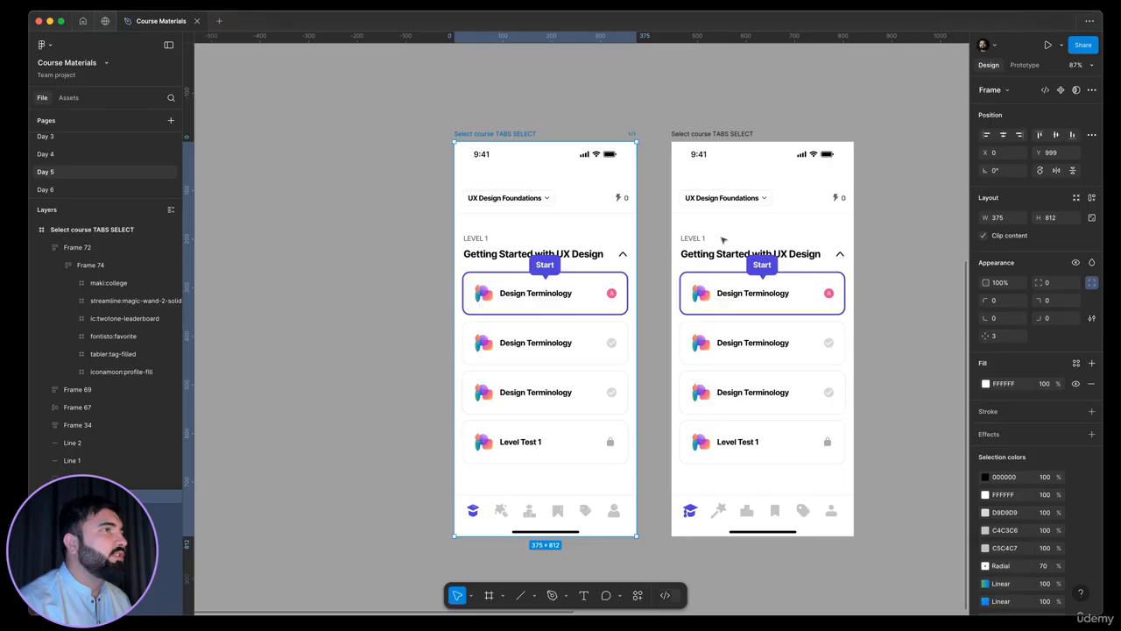
scroll(722, 239, down, 4)
scroll(554, 231, up, 2)
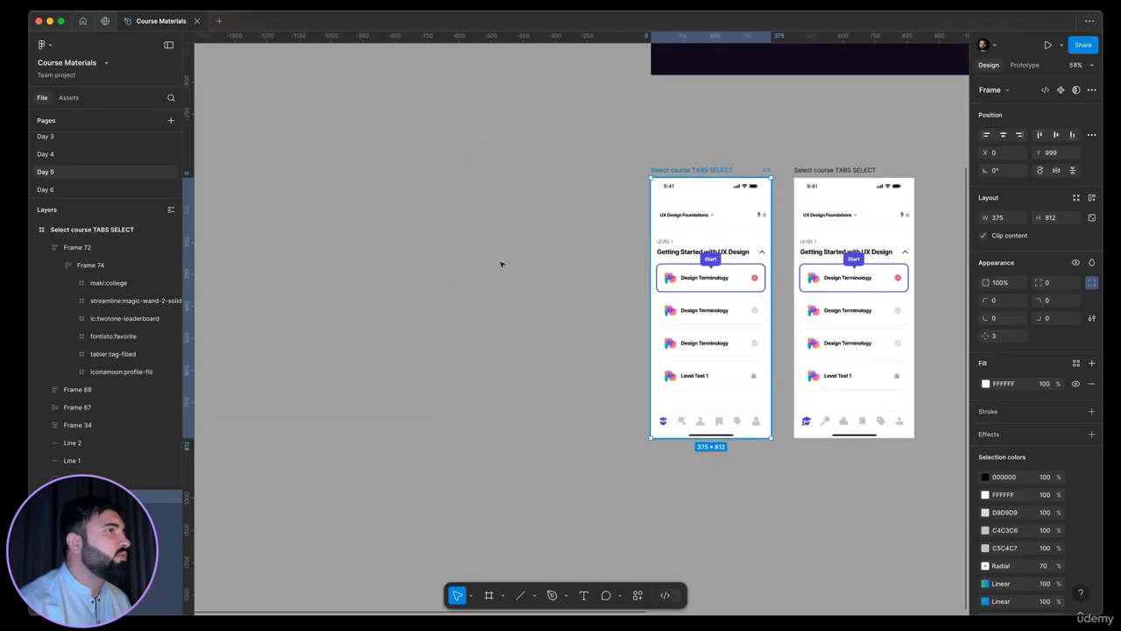
click(87, 189)
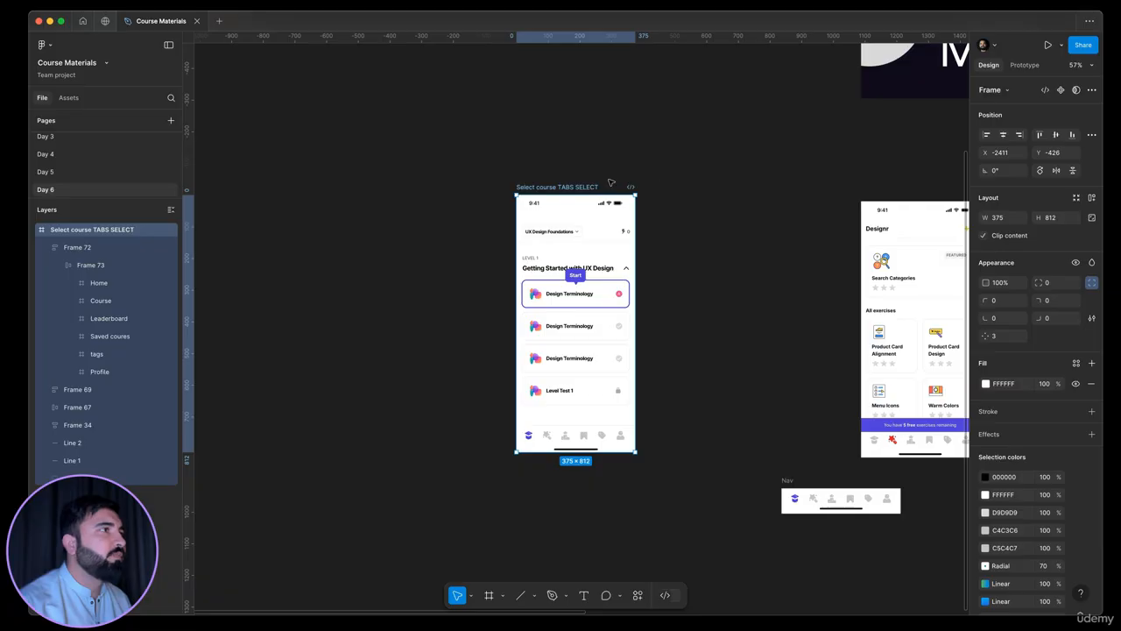
Move the pasted Select course TABS SELECT screen directly beside the Designr reference screen
drag(588, 187, 794, 194)
scroll(391, 268, right, 10)
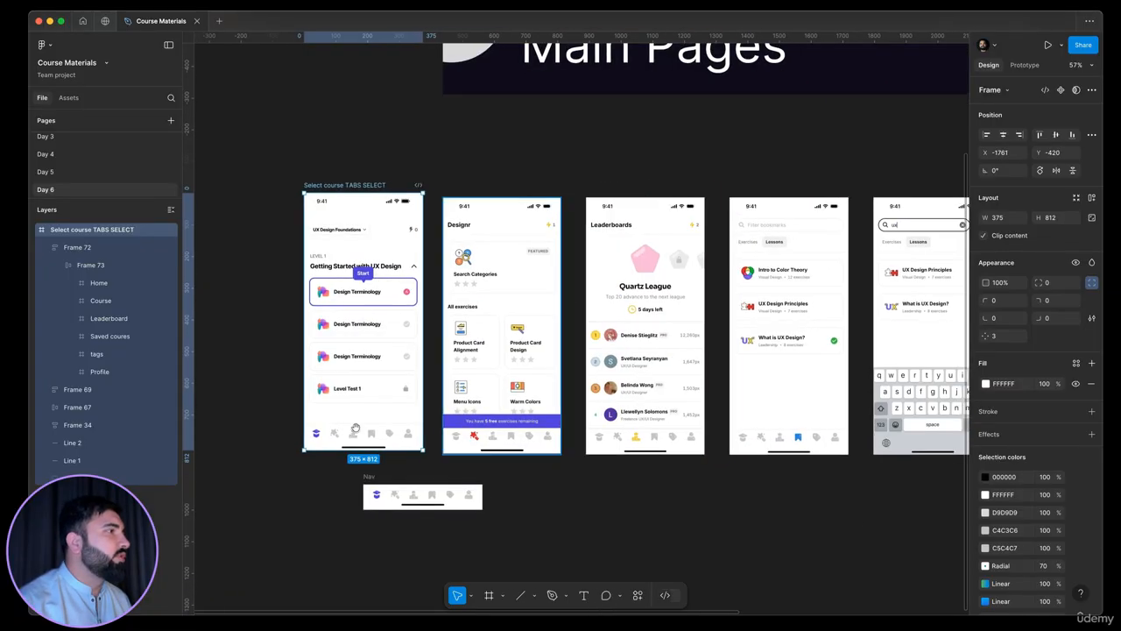
Delete the old navigation icon frame and the home indicator line from the Select course TABS SELECT screen
scroll(356, 428, up, 5)
click(613, 424)
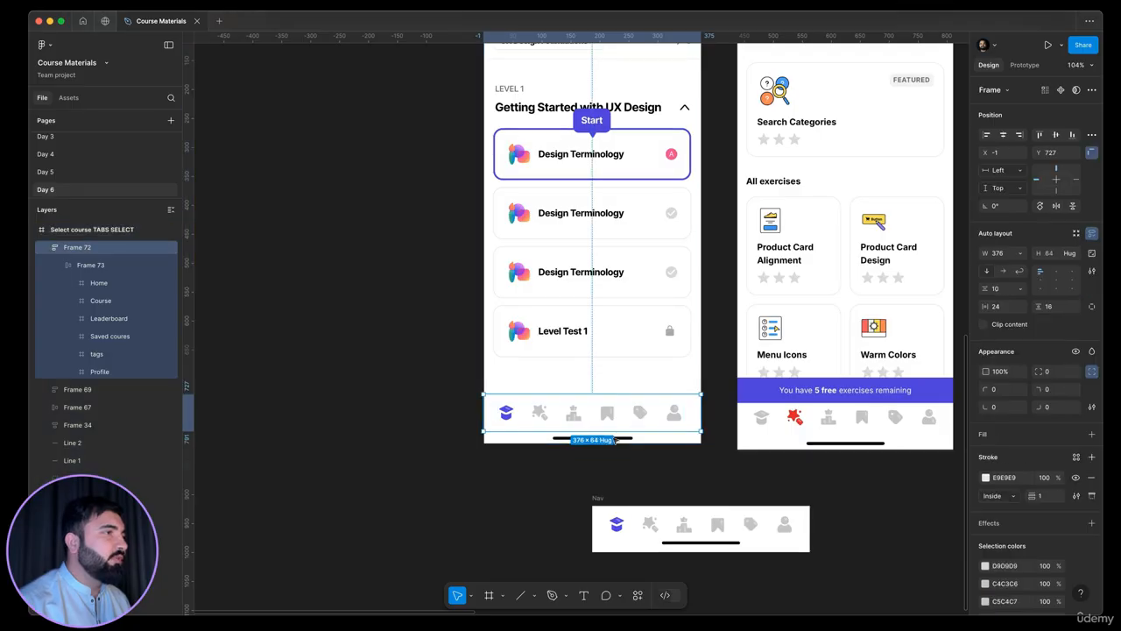
key(Delete)
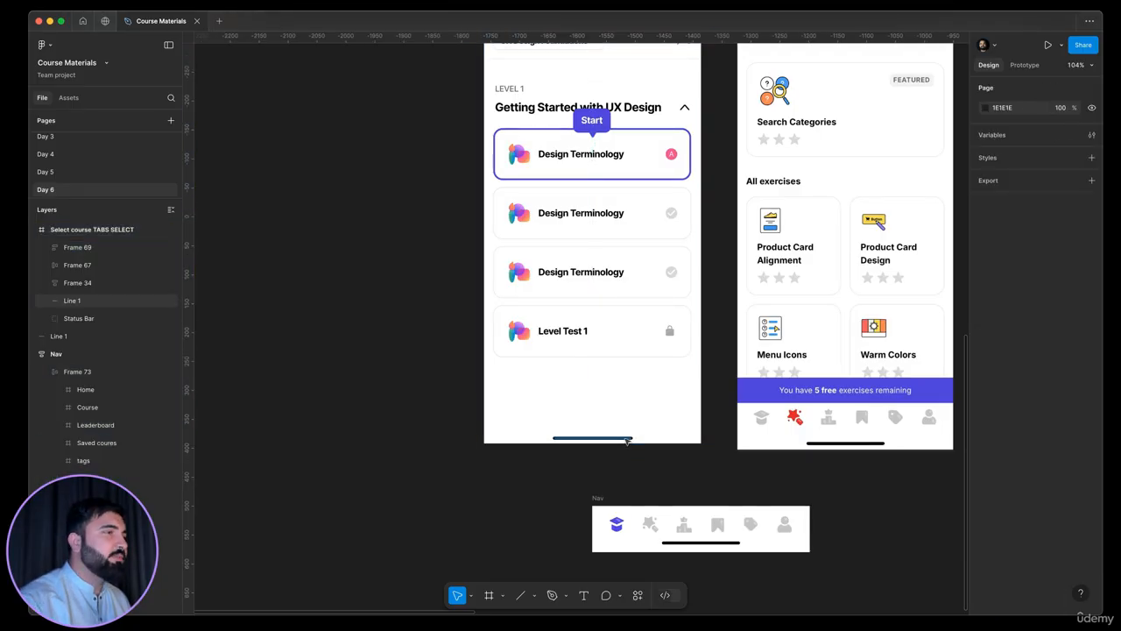
drag(580, 428, 891, 325)
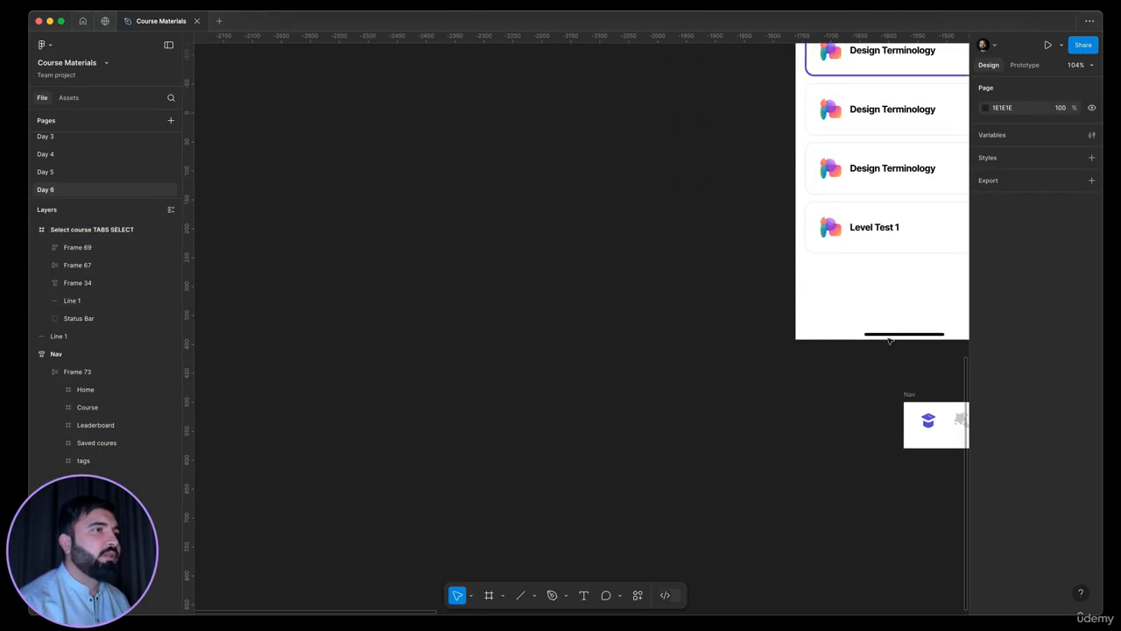
click(891, 334)
key(Delete)
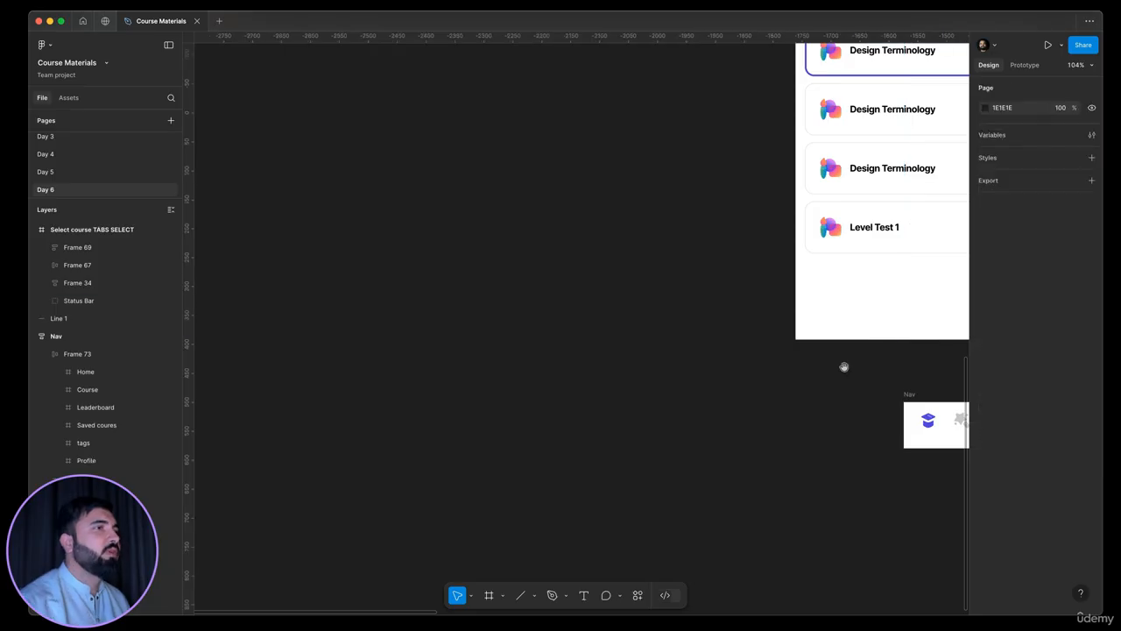
Reposition the Nav bar below the Designr reference screen and turn it into a component
scroll(448, 324, right, 2)
scroll(448, 323, right, 4)
drag(529, 340, 639, 334)
scroll(527, 382, right, 3)
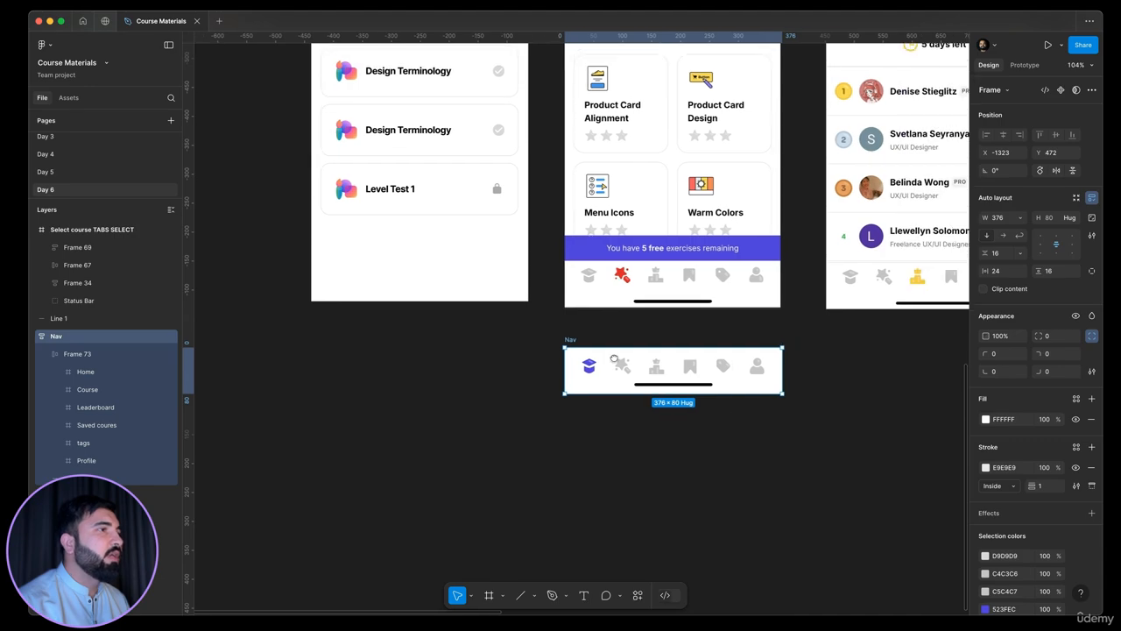
drag(566, 347, 532, 353)
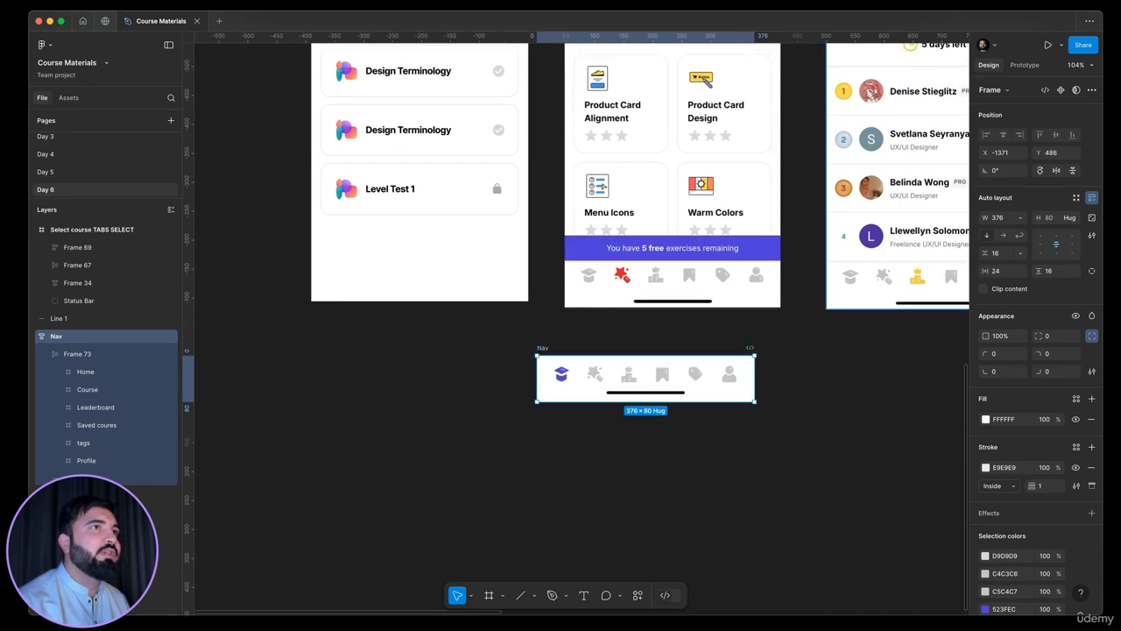
click(1063, 90)
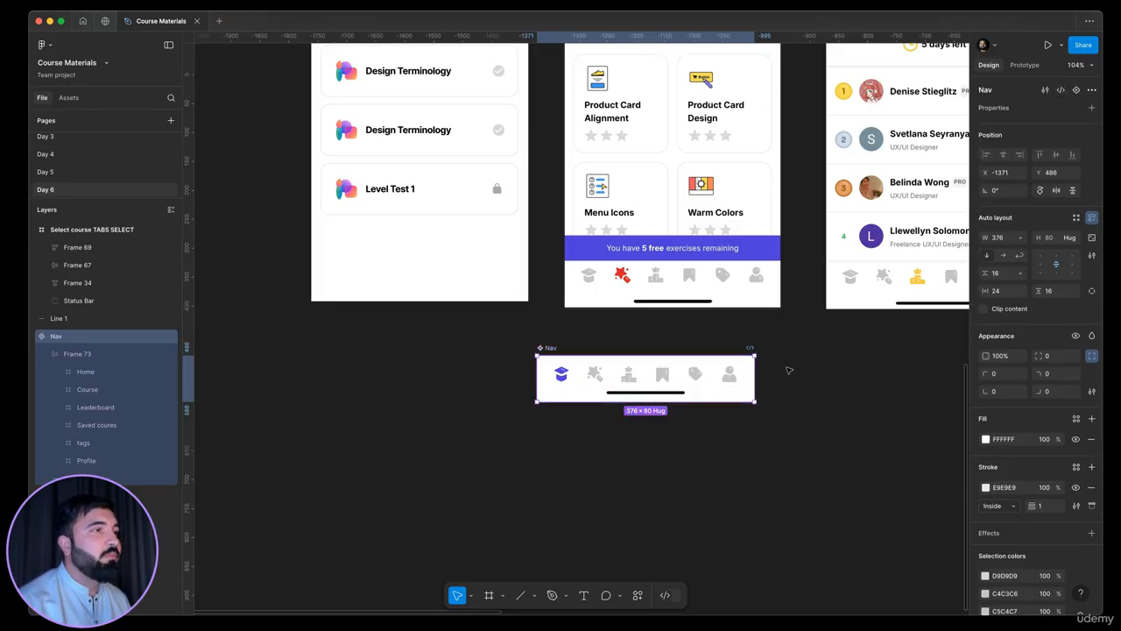
Add a second variant to the Nav component and name it Designr
scroll(599, 370, up, 2)
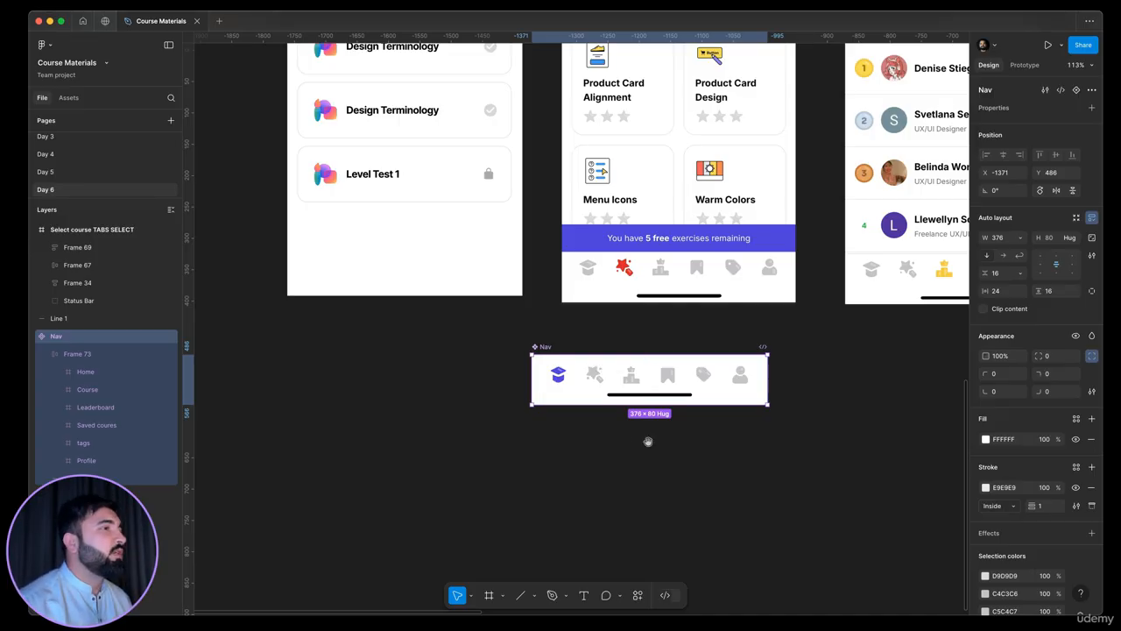
scroll(649, 441, right, 3)
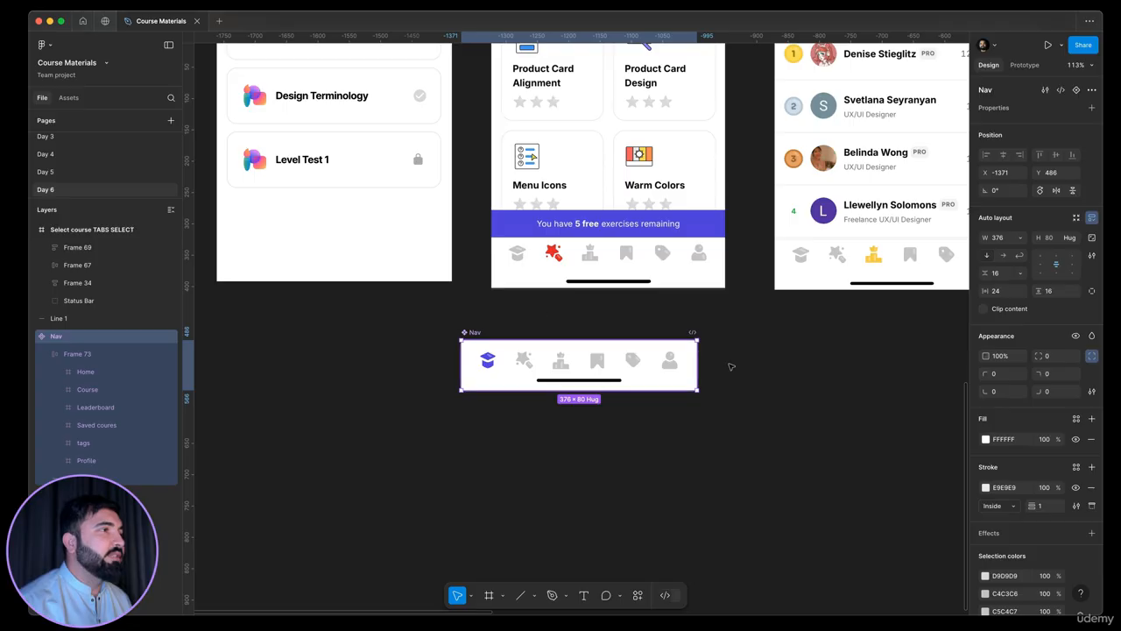
click(1077, 90)
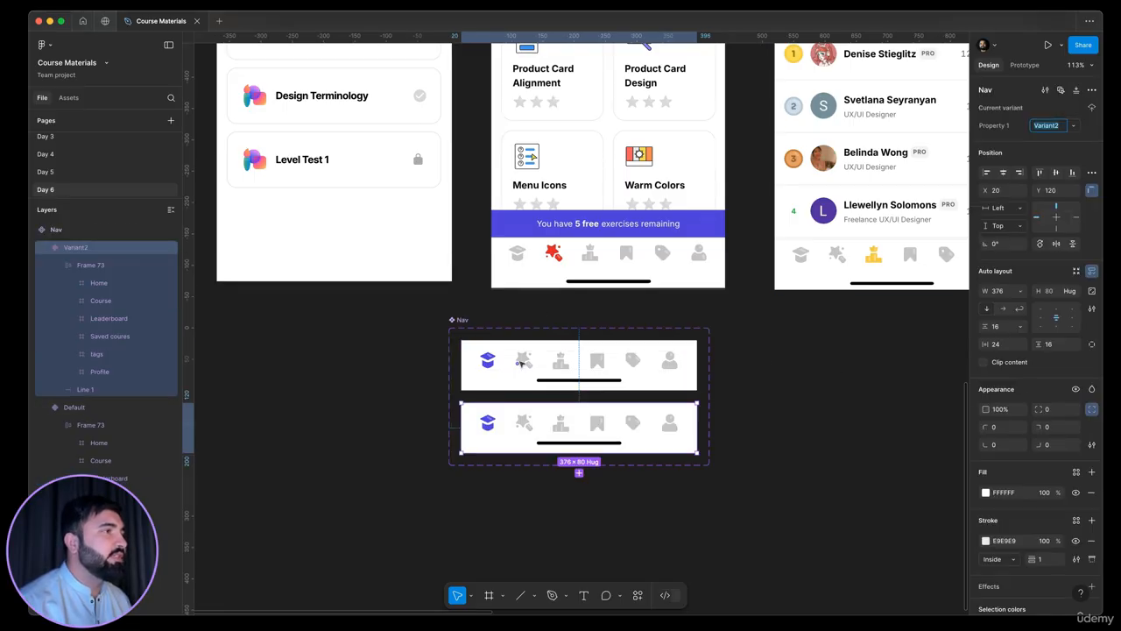
scroll(517, 366, up, 5)
scroll(535, 462, down, 6)
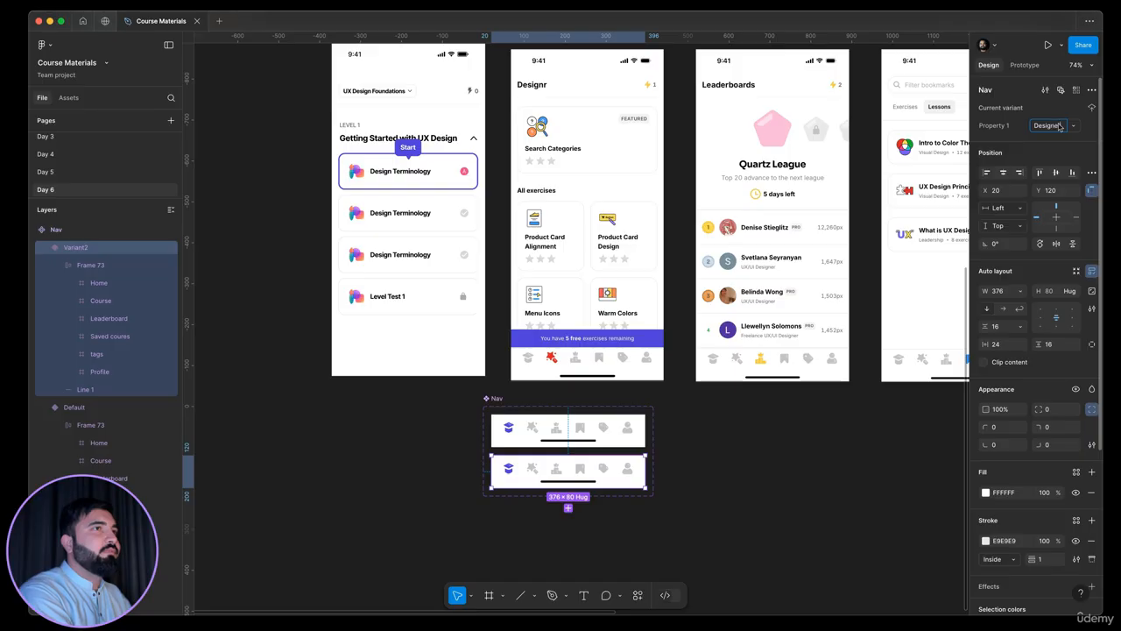
key(Return)
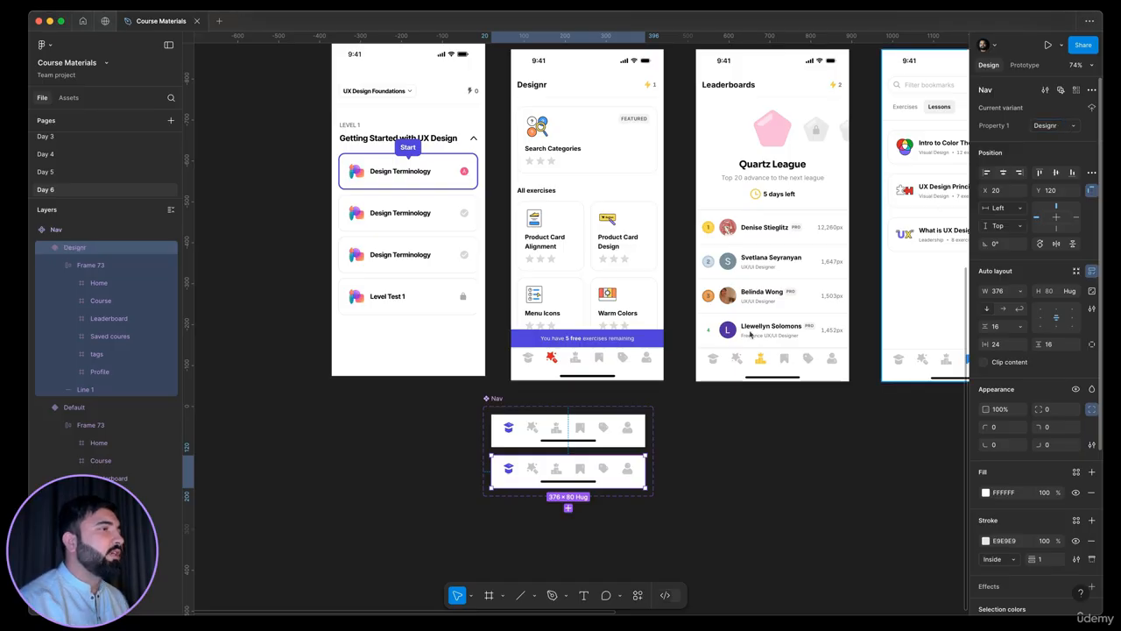
Recolour the Course icon's C5C4C7 parts in the Designr variant with the red DB2223 sampled from the reference screen's star icon
scroll(525, 473, up, 6)
click(568, 442)
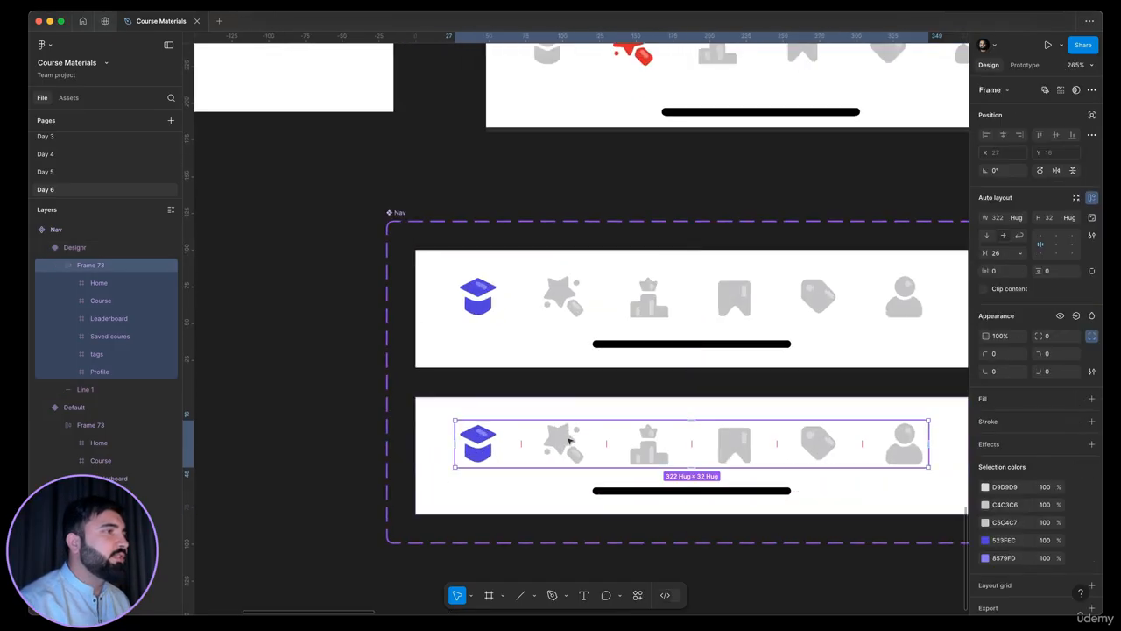
click(568, 442)
scroll(634, 173, down, 5)
scroll(599, 167, up, 6)
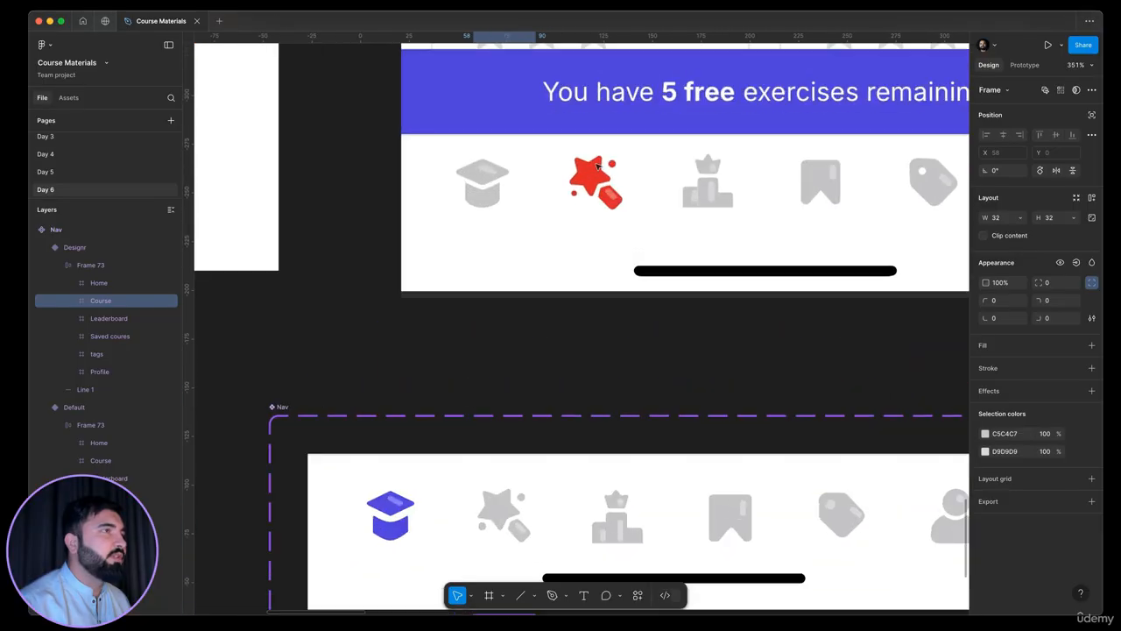
scroll(599, 166, down, 2)
scroll(724, 418, down, 3)
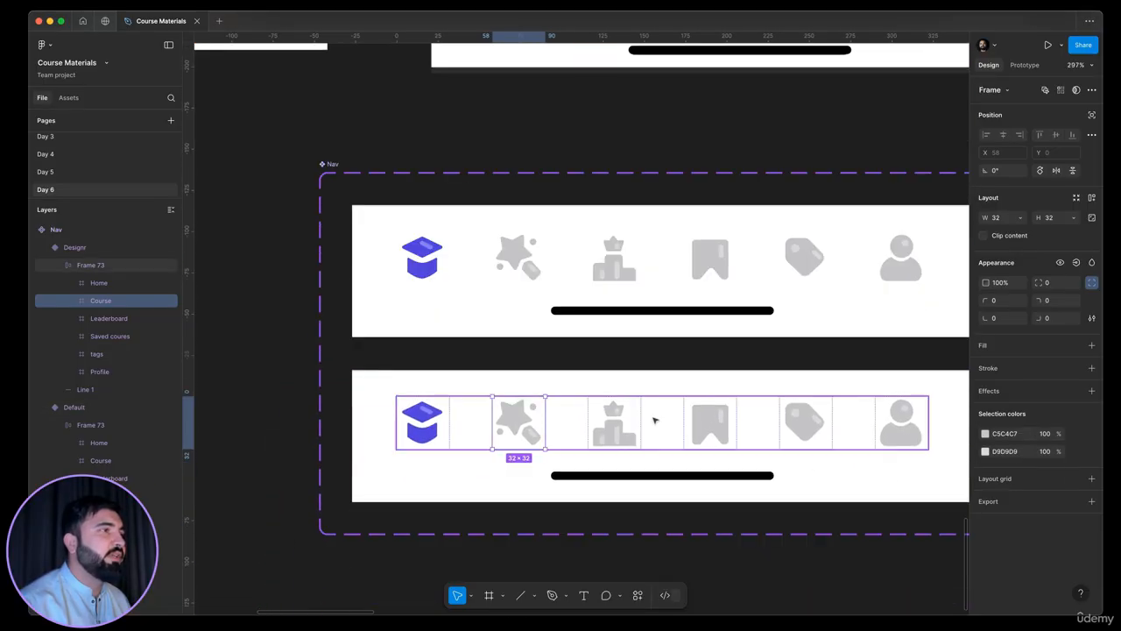
scroll(655, 421, up, 2)
click(985, 451)
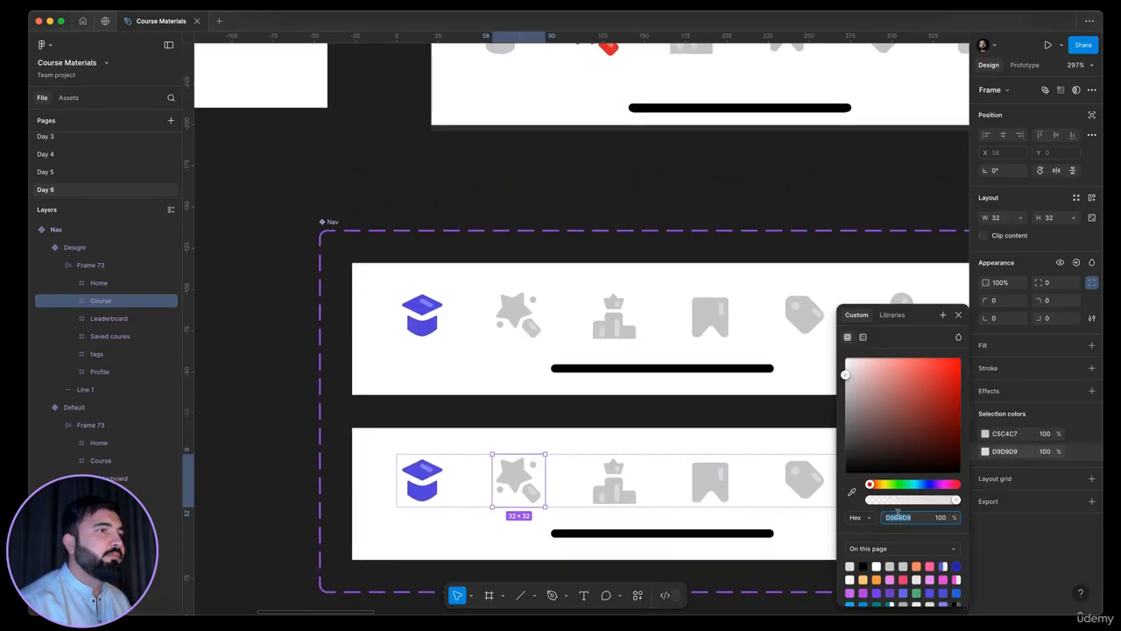
click(991, 443)
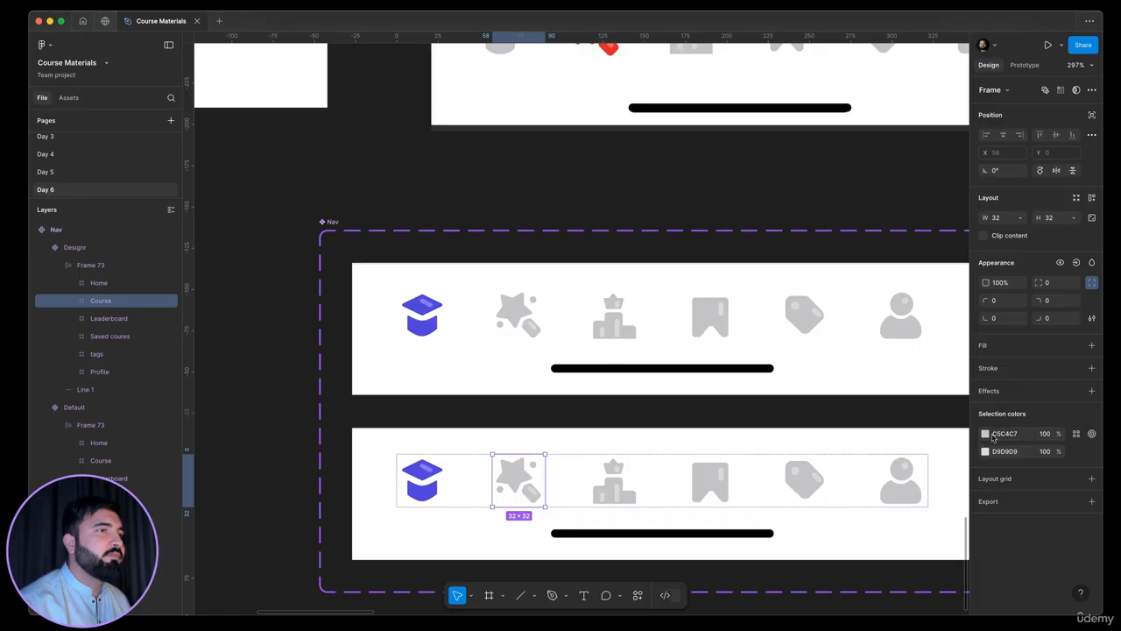
click(986, 435)
scroll(770, 439, up, 5)
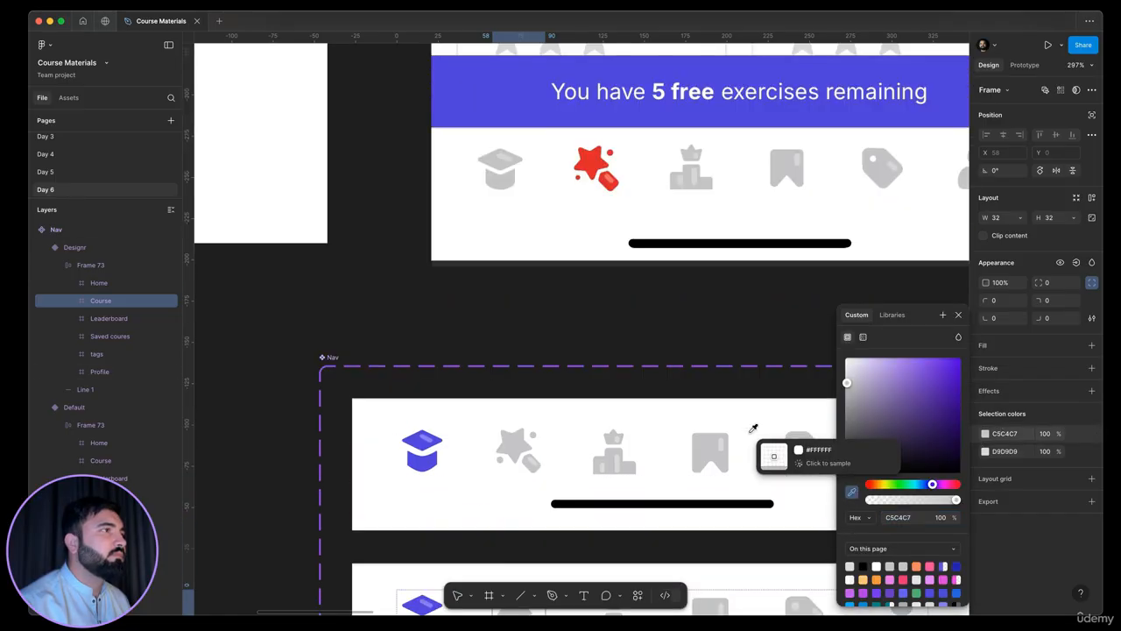
click(592, 322)
scroll(592, 321, down, 5)
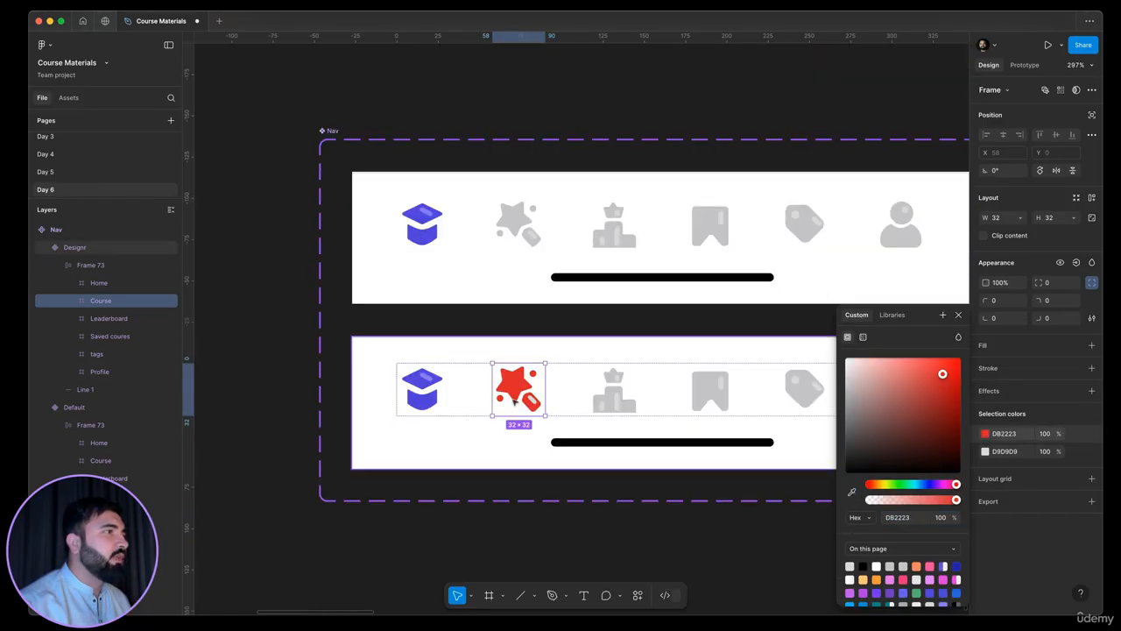
Set the fill opacity of the D9D9D9 highlight on the red Course icon's wand handle to 51%
scroll(519, 399, up, 5)
double_click(588, 397)
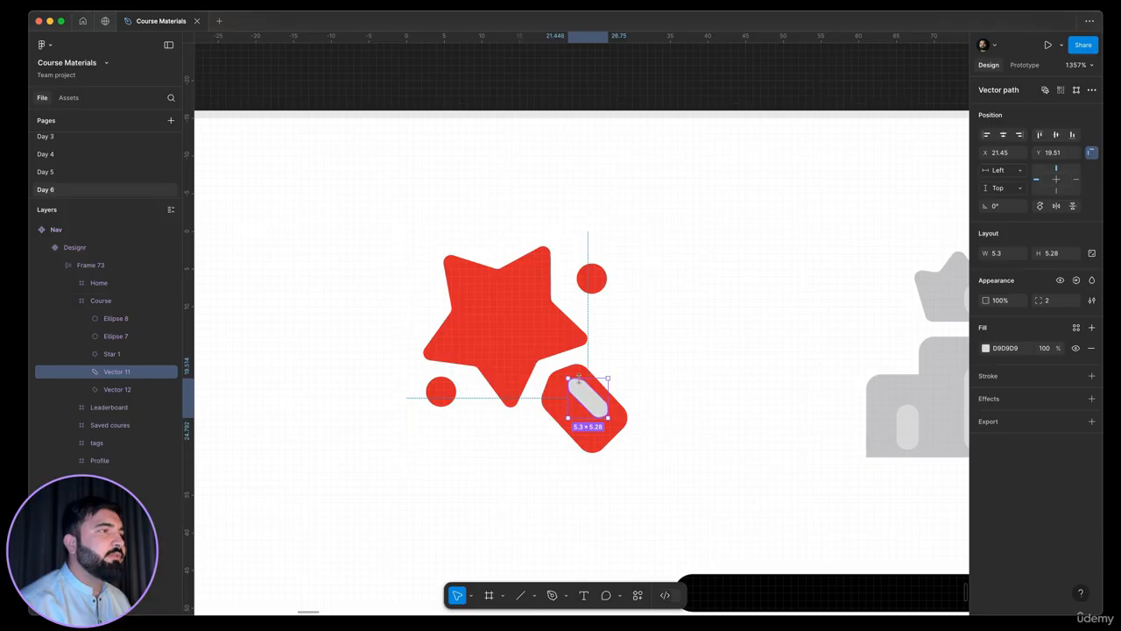
scroll(576, 377, down, 5)
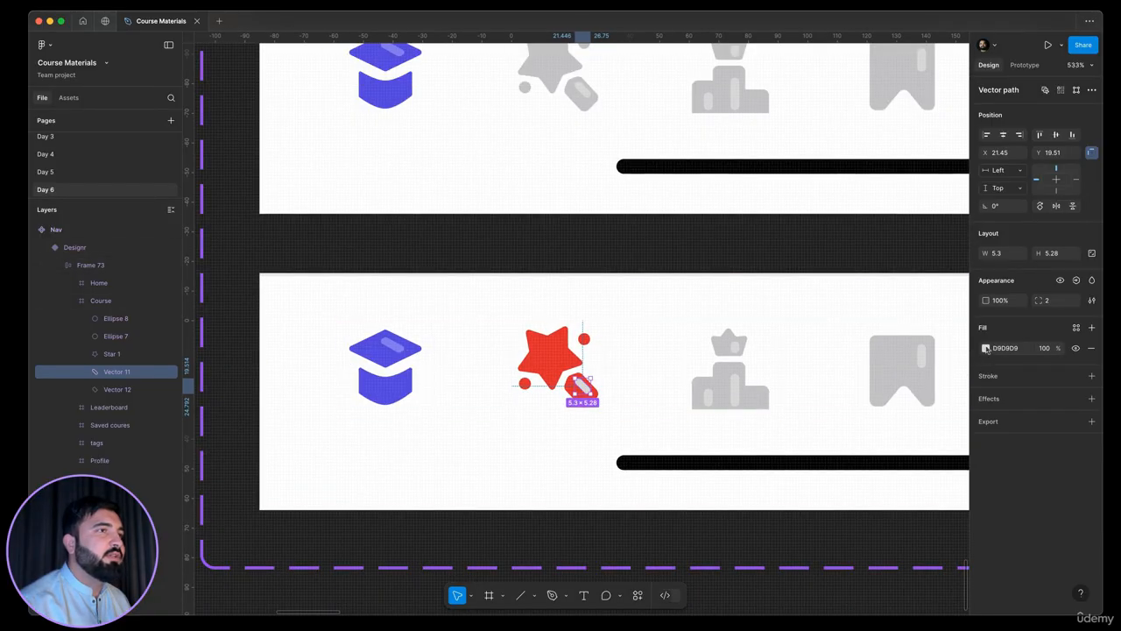
click(985, 347)
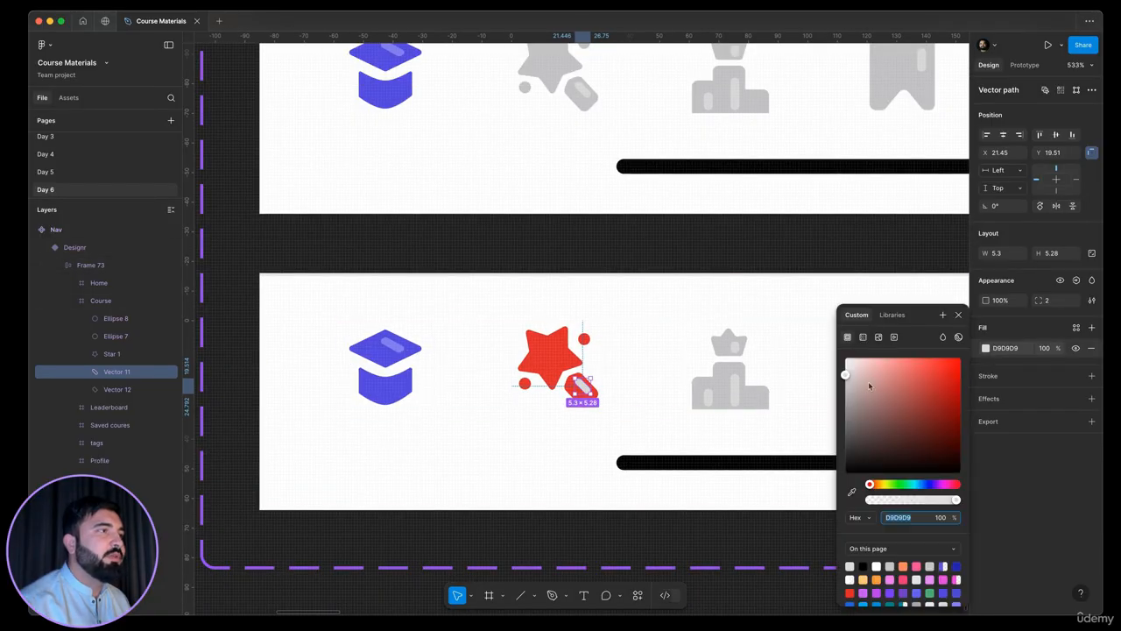
click(1046, 348)
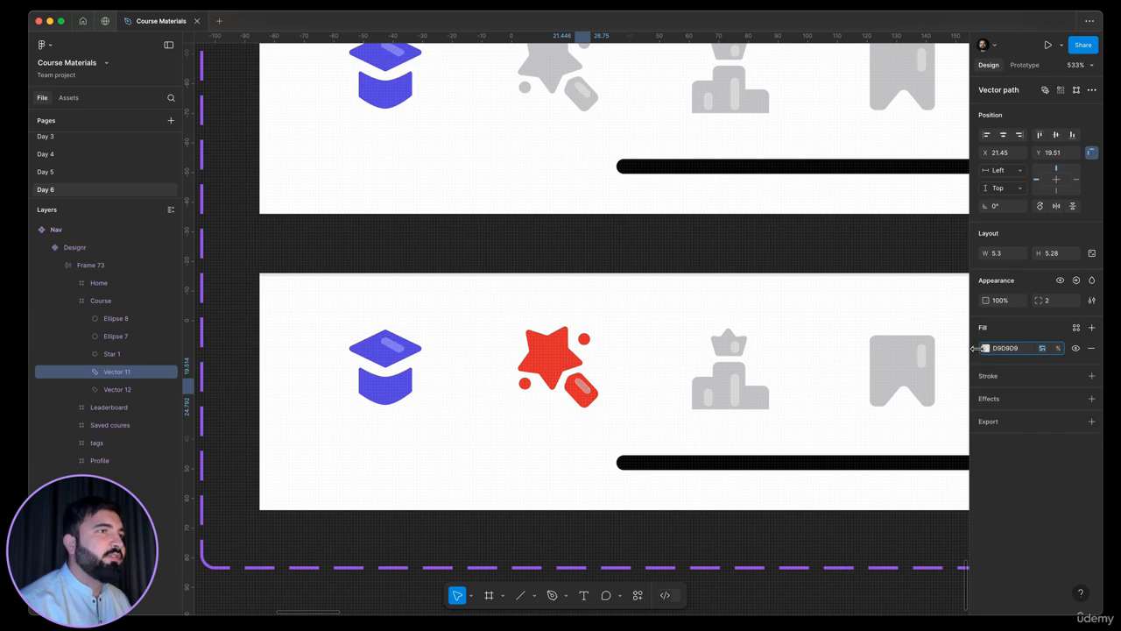
scroll(931, 346, down, 5)
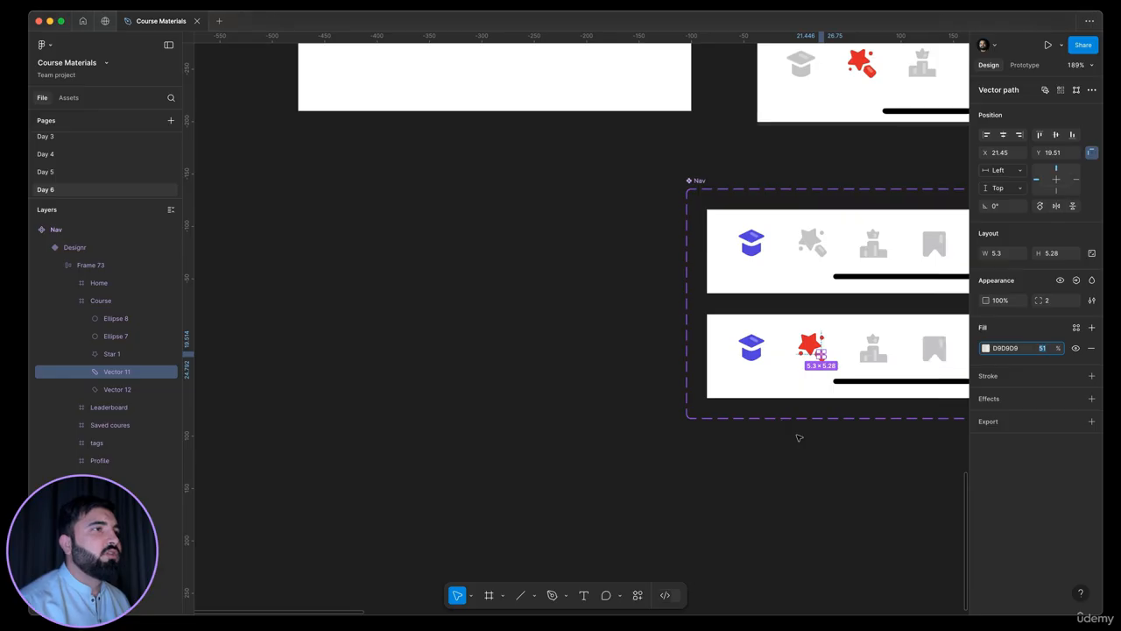
Compare the Default and Designr variants of the Nav component with the navigation bar of the Designr reference screen
click(729, 477)
drag(730, 477, 631, 628)
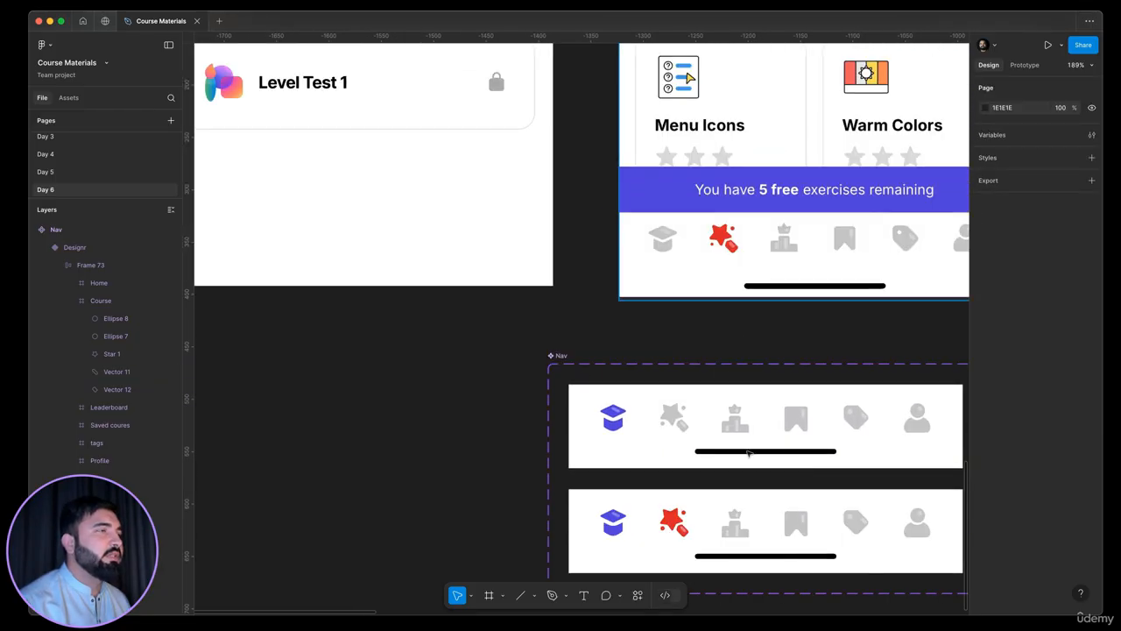
drag(753, 246, 700, 154)
drag(674, 436, 536, 424)
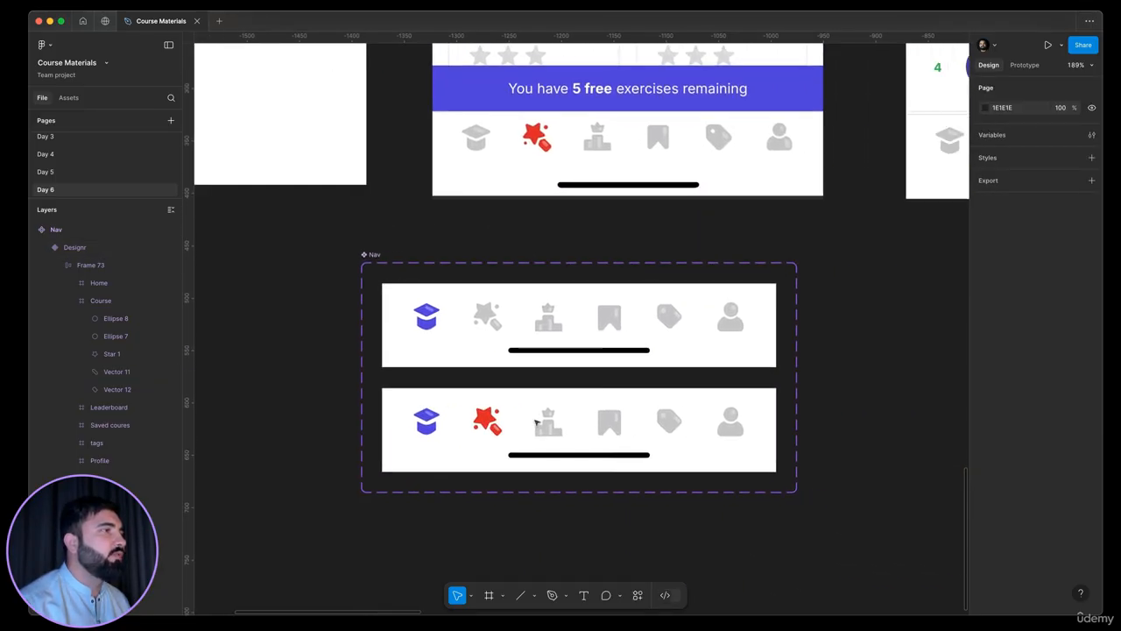
click(571, 426)
scroll(571, 425, down, 3)
key(Escape)
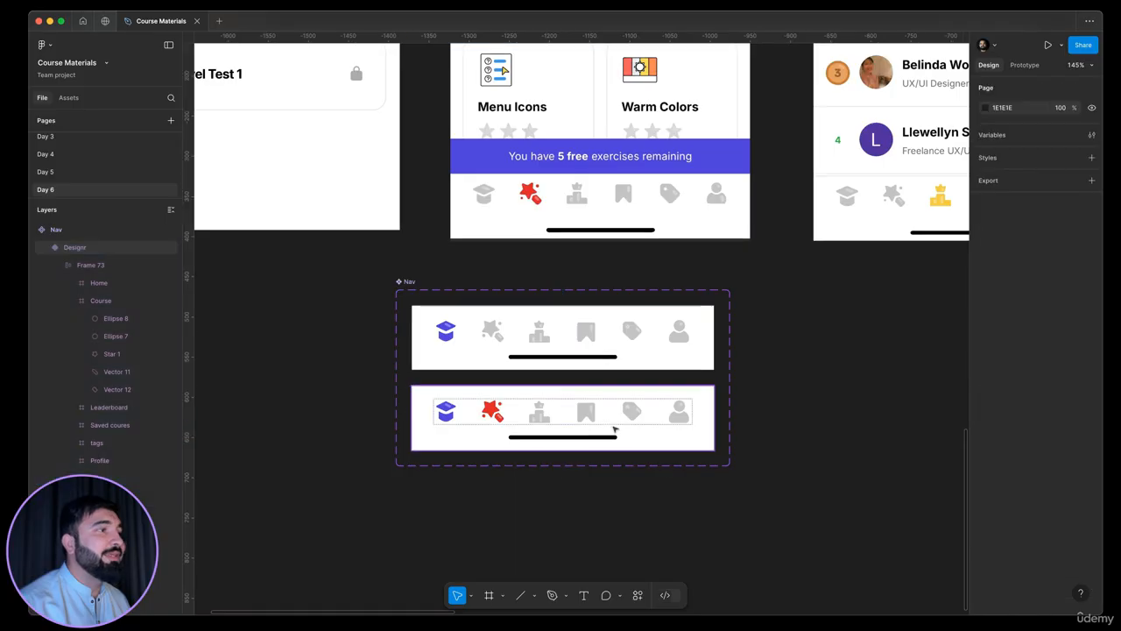
click(654, 345)
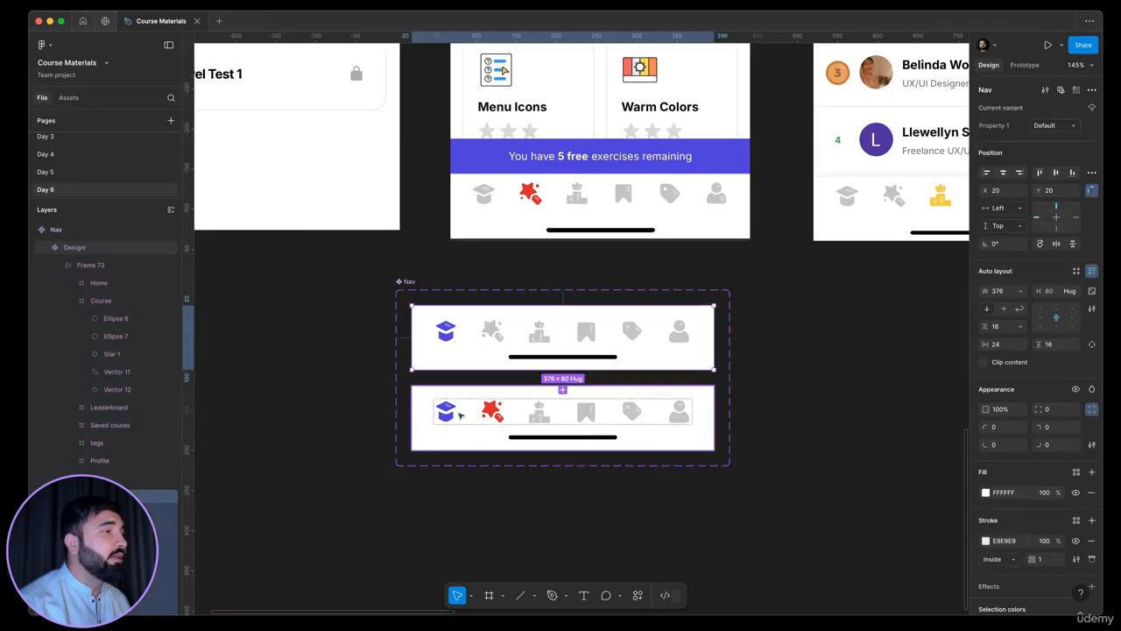
Recolour the Home icon's 523FEC parts in the Designr variant with the grey C4C3C6 sampled from the Leaderboard icon
scroll(460, 415, up, 5)
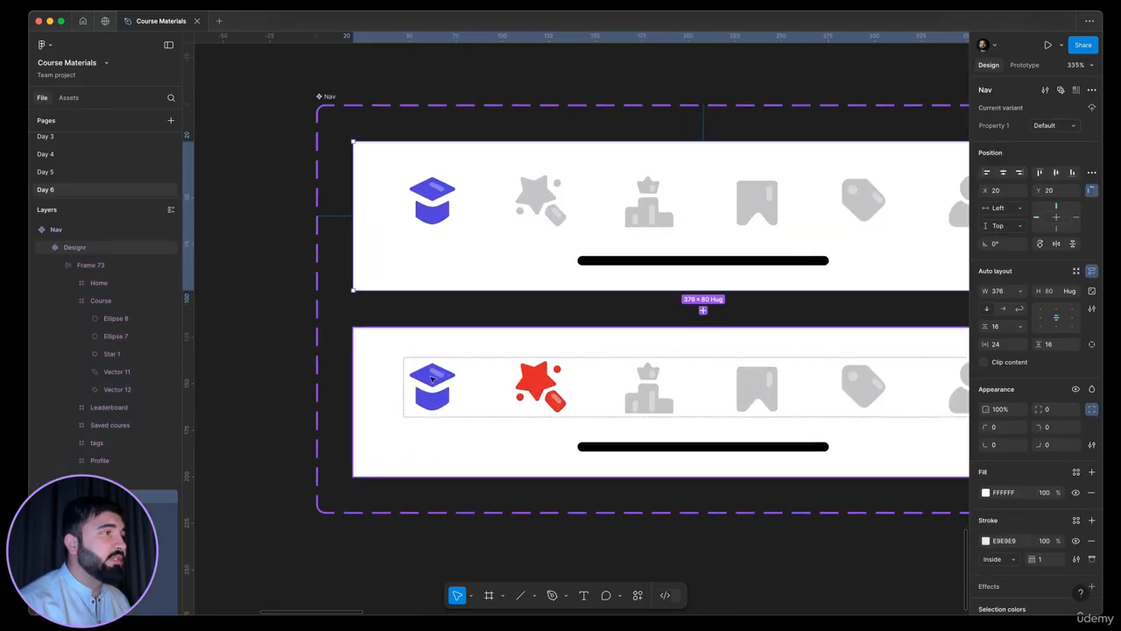
click(446, 406)
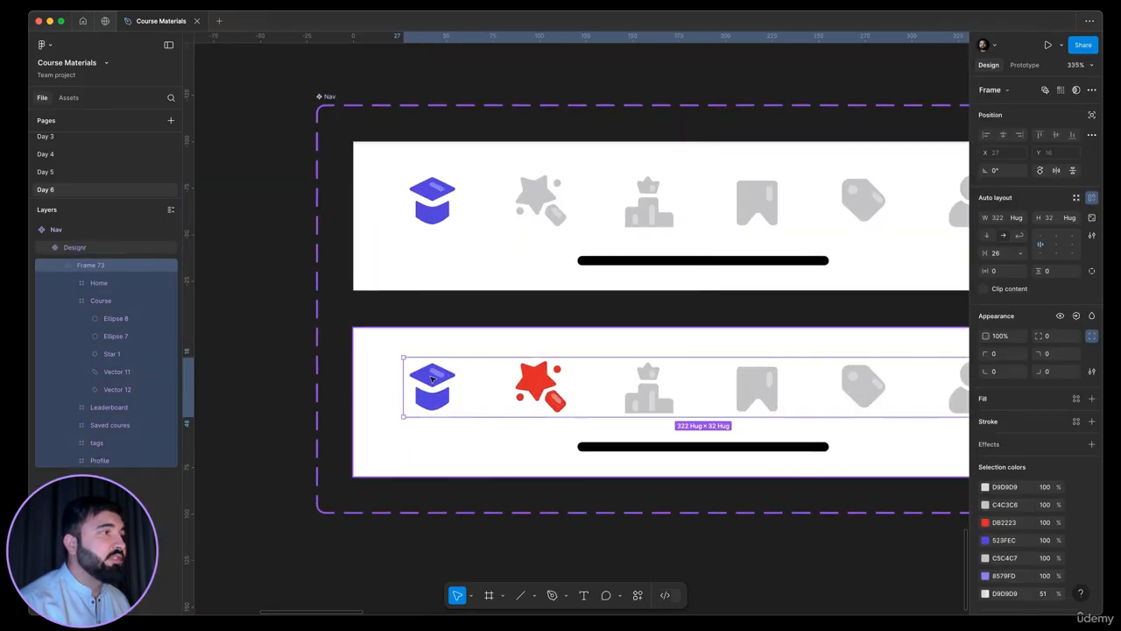
click(459, 398)
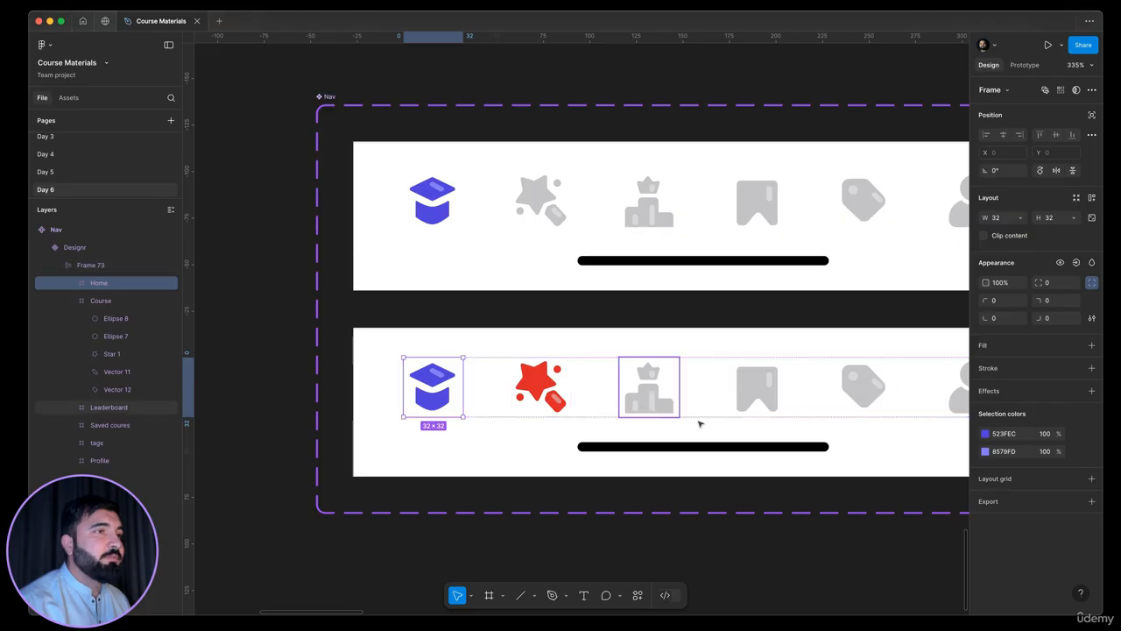
click(985, 434)
click(888, 518)
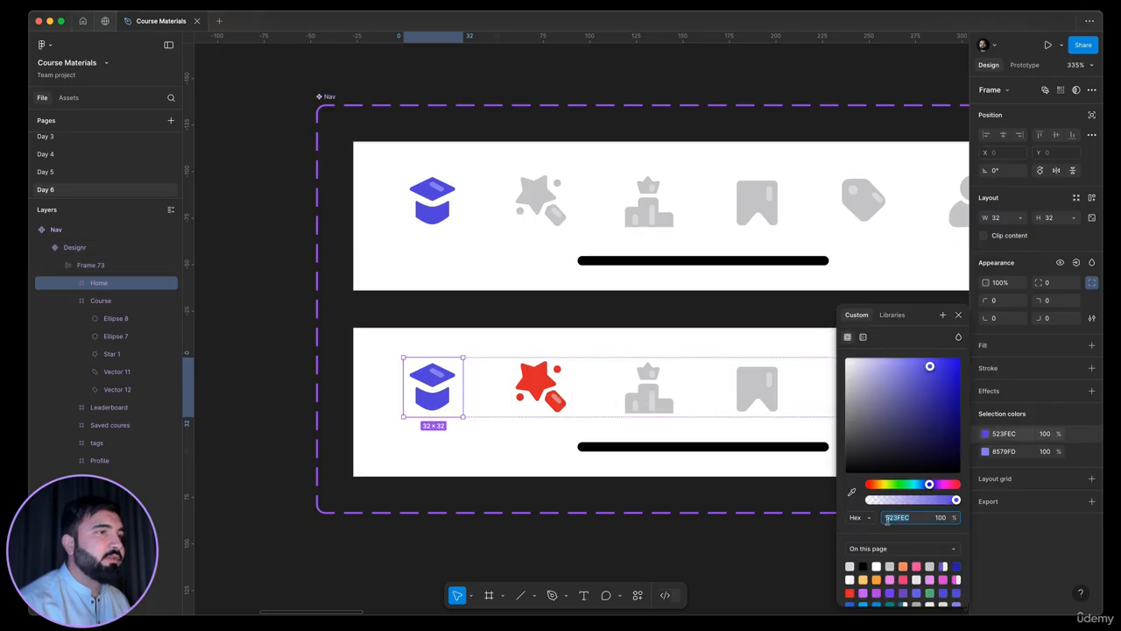
click(850, 495)
click(650, 393)
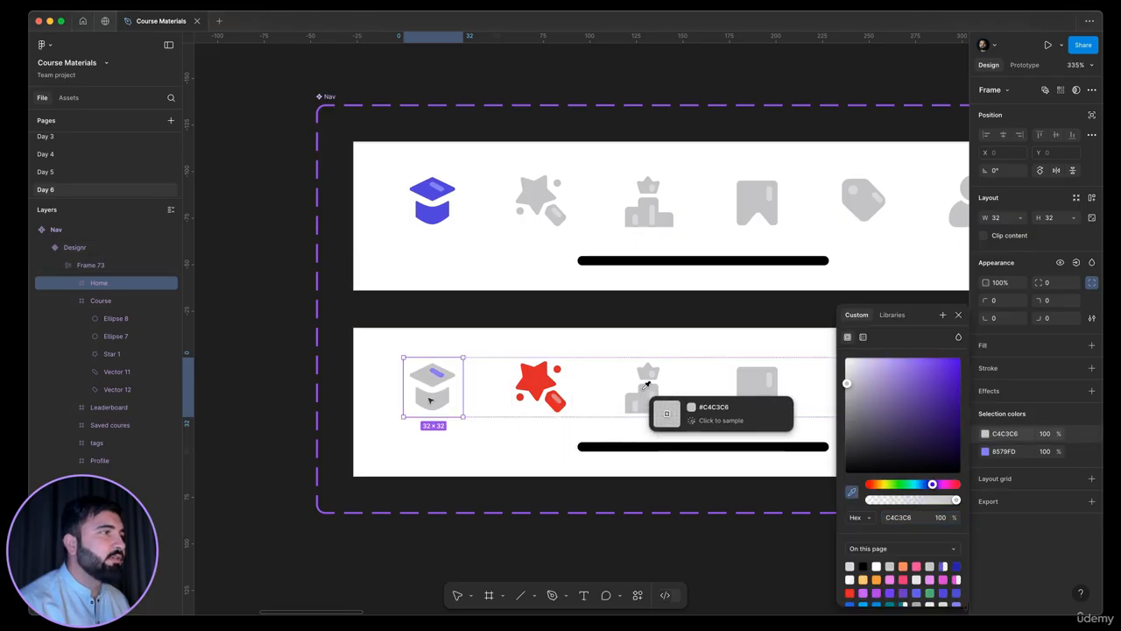
Recolour the Home icon's 8579FD highlight in the Designr variant with the grey D9D9D9 sampled from the Leaderboard icon's highlight
click(986, 453)
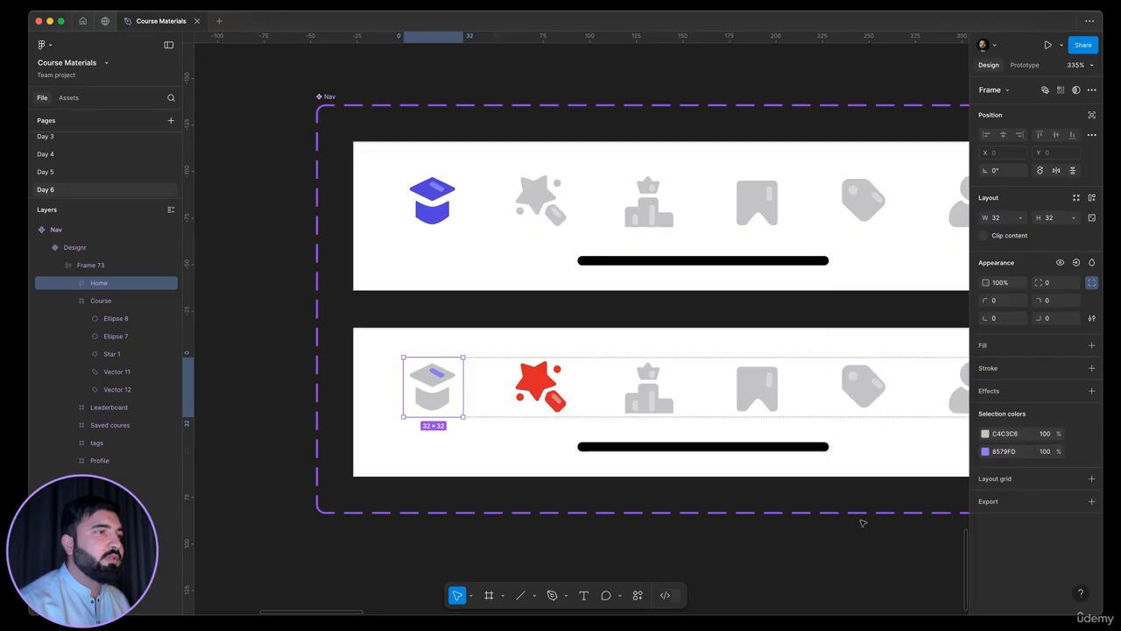
click(985, 452)
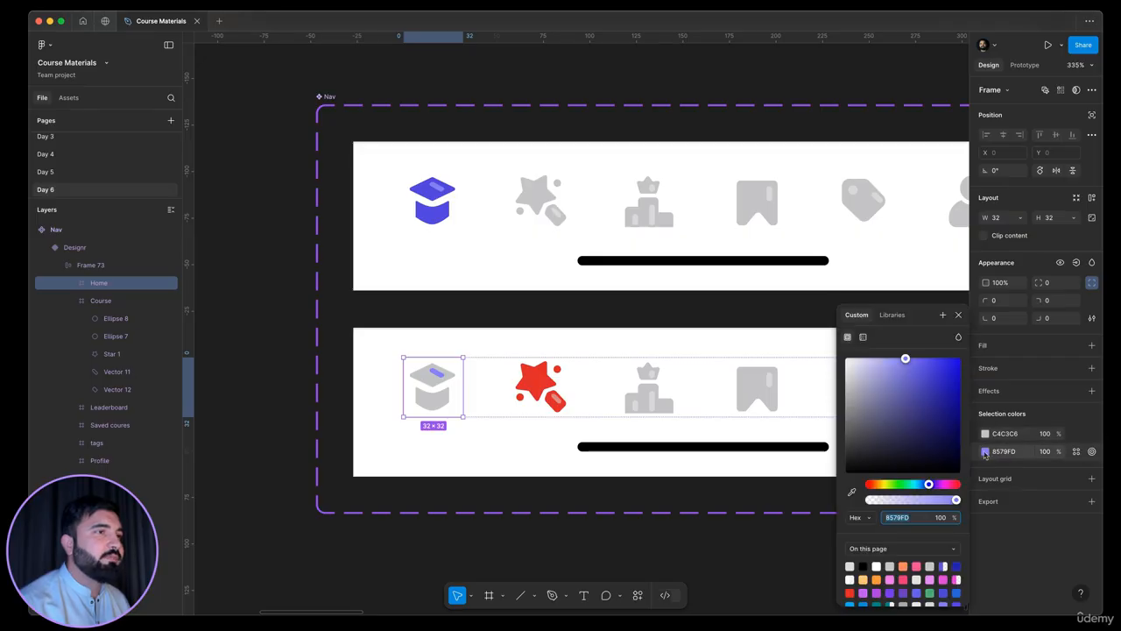
click(852, 493)
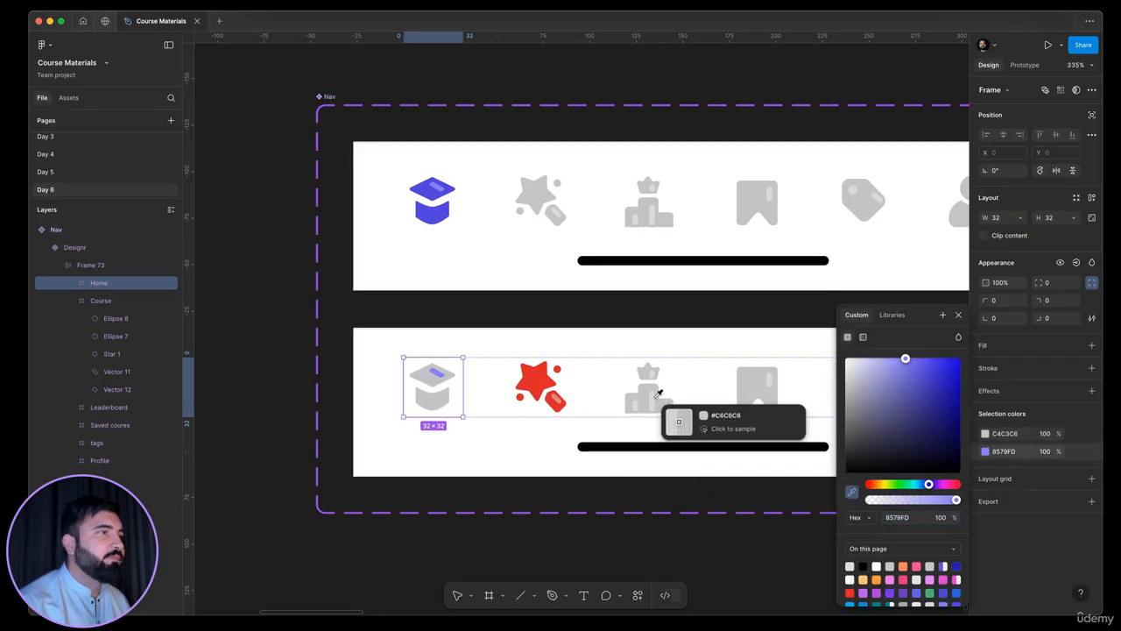
click(655, 398)
scroll(409, 309, down, 6)
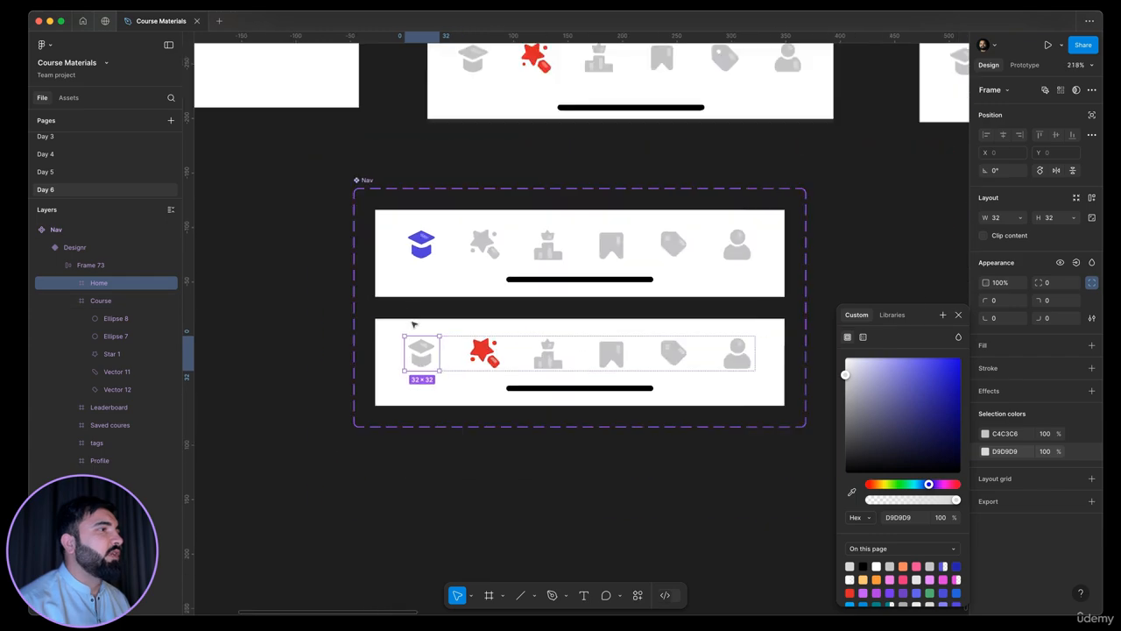
key(Escape)
key(Escape)
scroll(410, 330, up, 5)
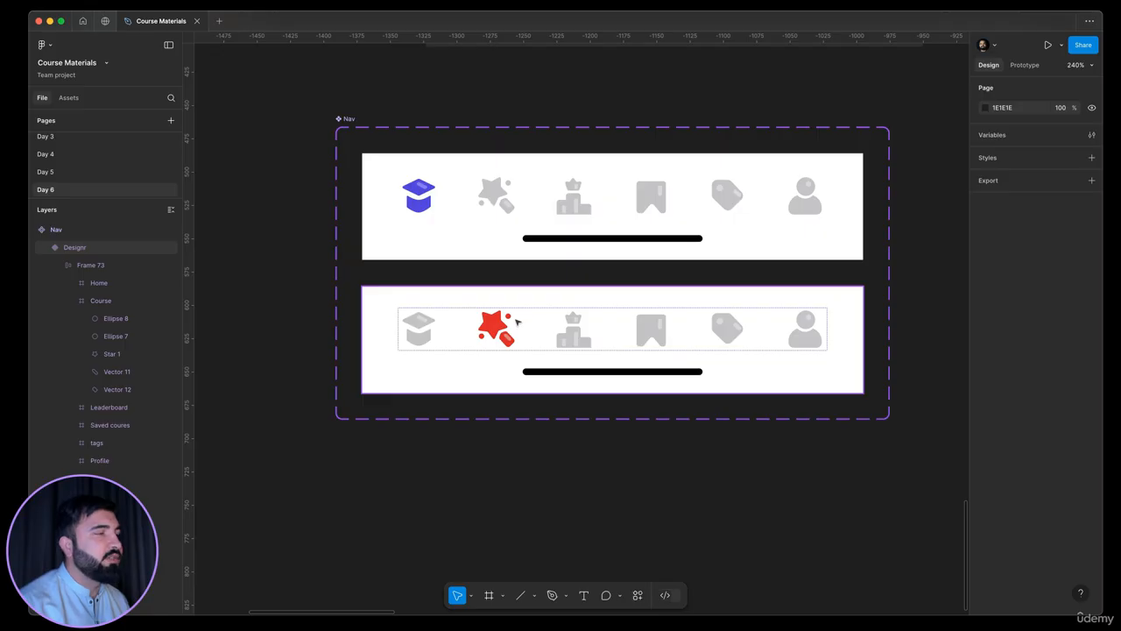
Review the two Nav variants against the navigation bars of the reference screens above them
drag(669, 424, 497, 430)
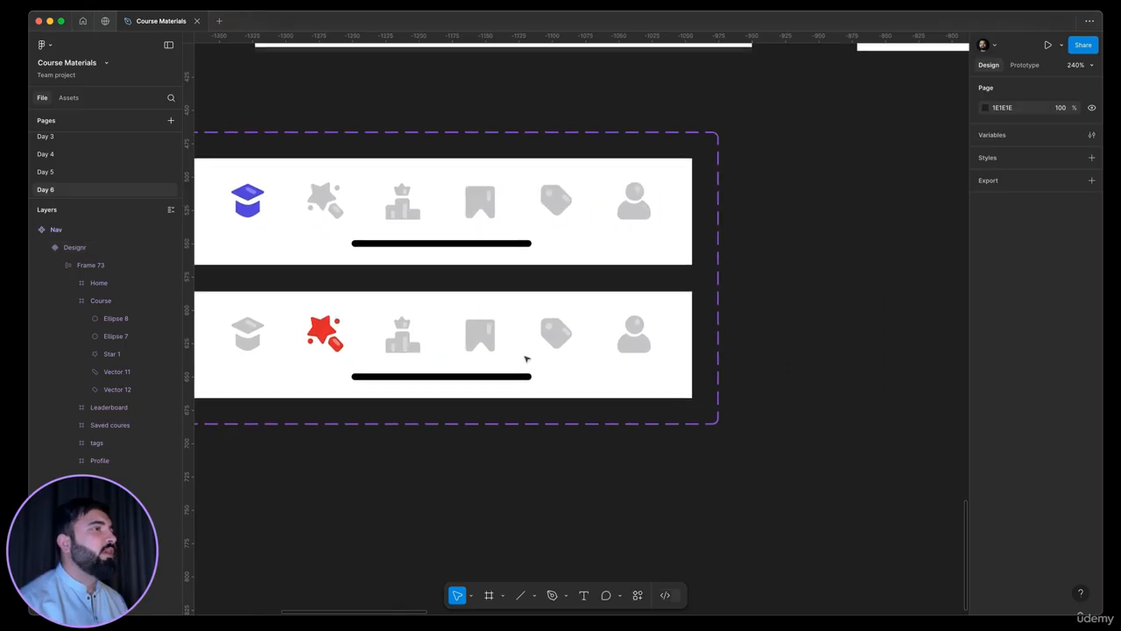
click(643, 341)
scroll(642, 339, down, 3)
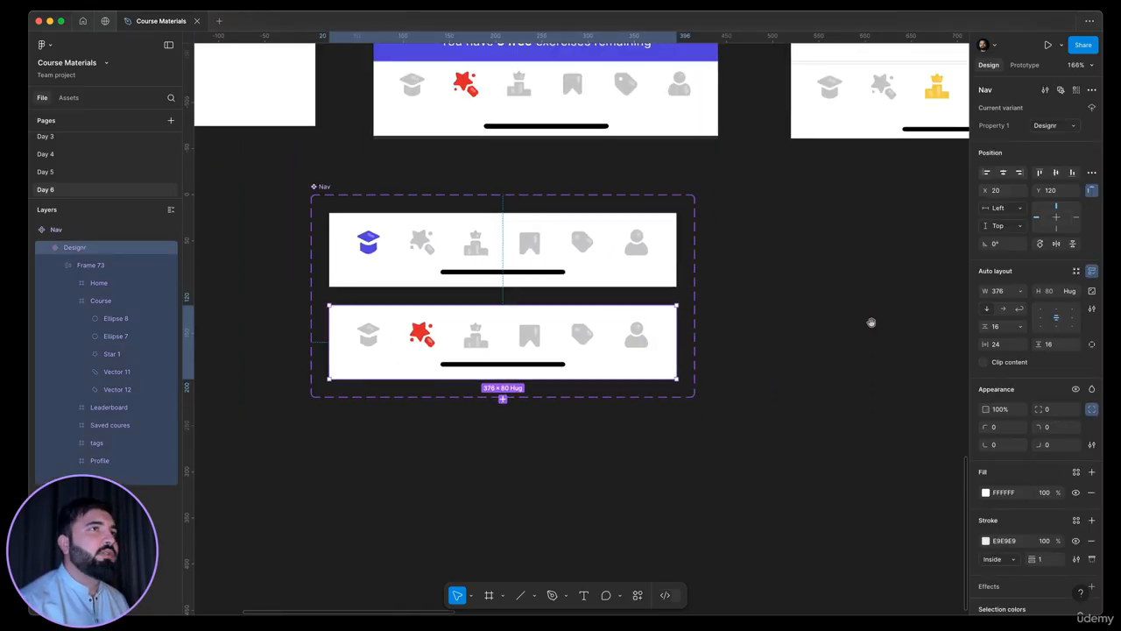
scroll(871, 321, up, 2)
click(803, 310)
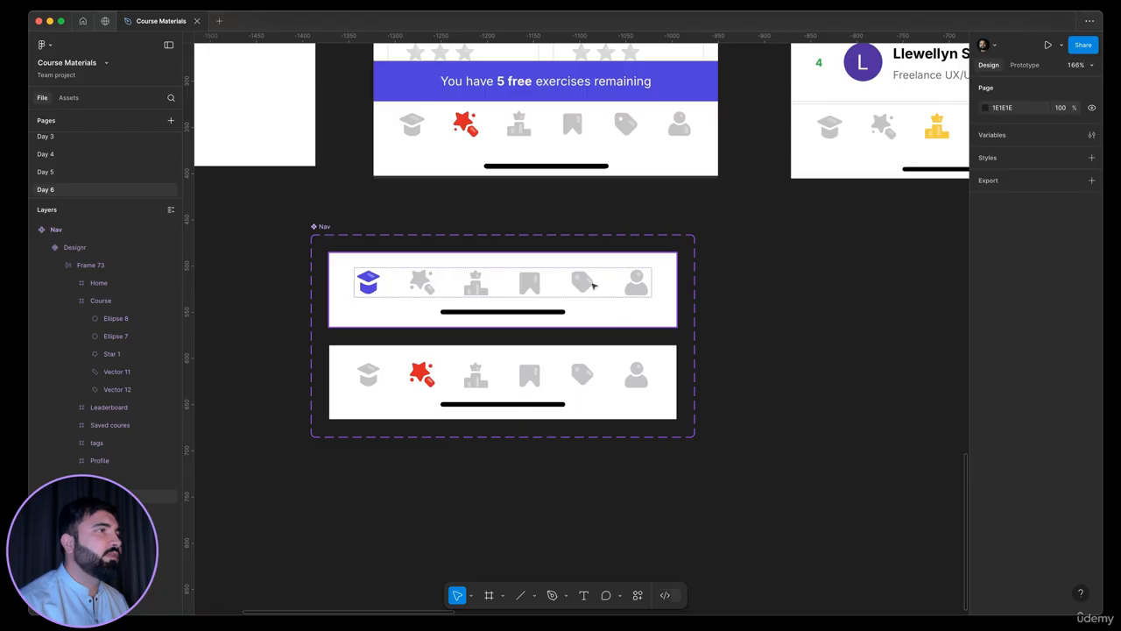
click(594, 285)
click(625, 393)
click(769, 418)
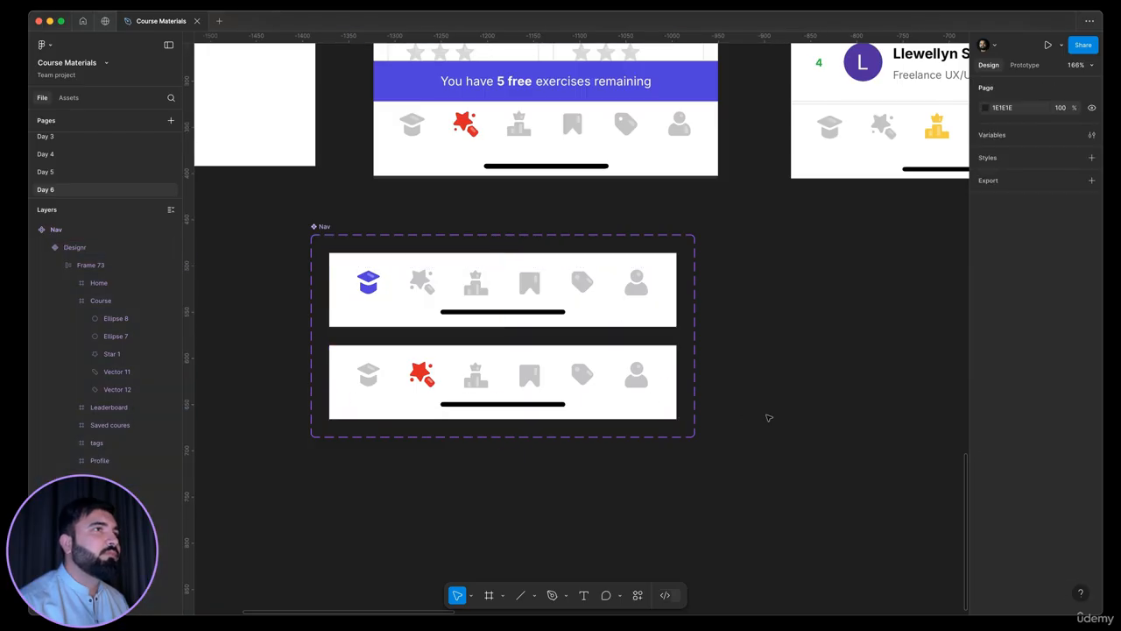
Add a third variant to the Nav component from the Designr variant
scroll(769, 418, left, 3)
click(648, 371)
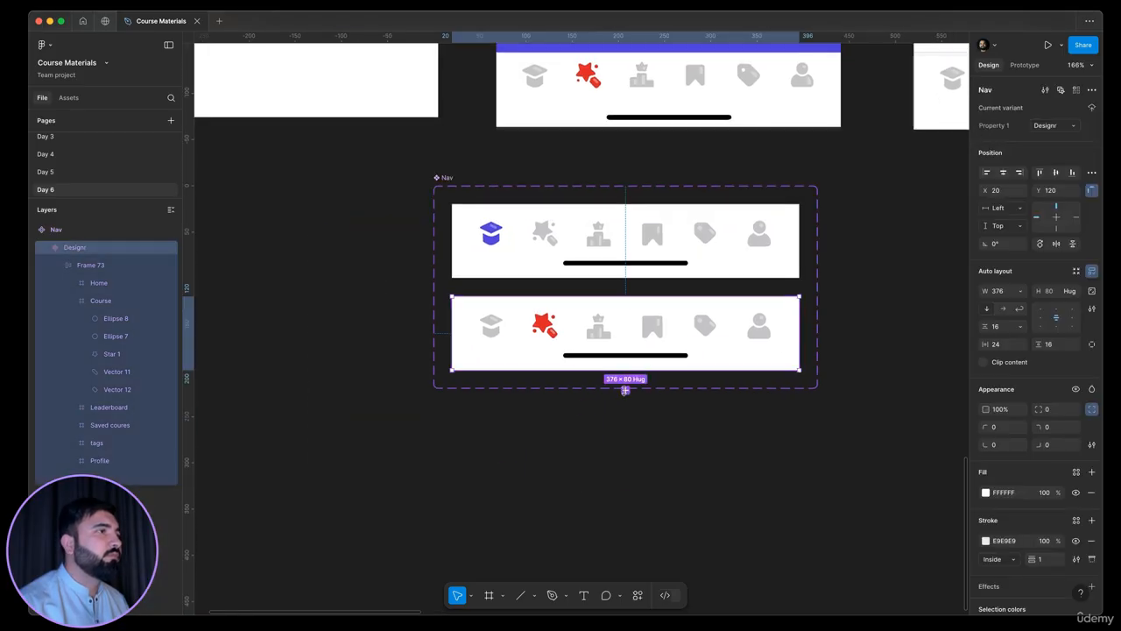
click(625, 389)
scroll(492, 395, down, 3)
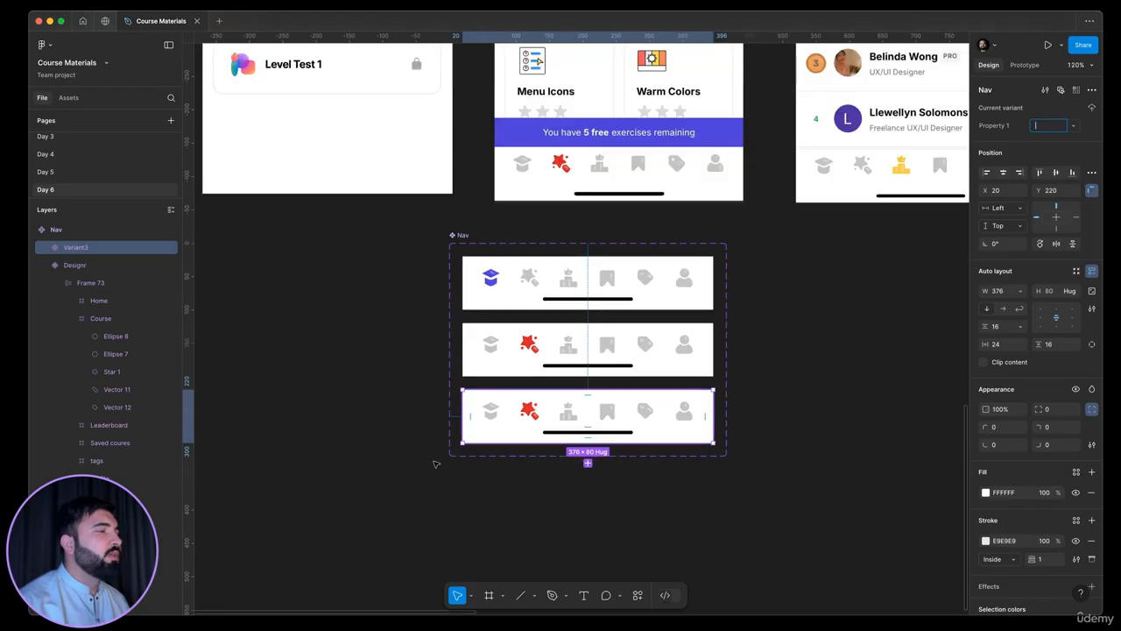
drag(544, 431, 441, 461)
key(super+z)
scroll(561, 415, up, 5)
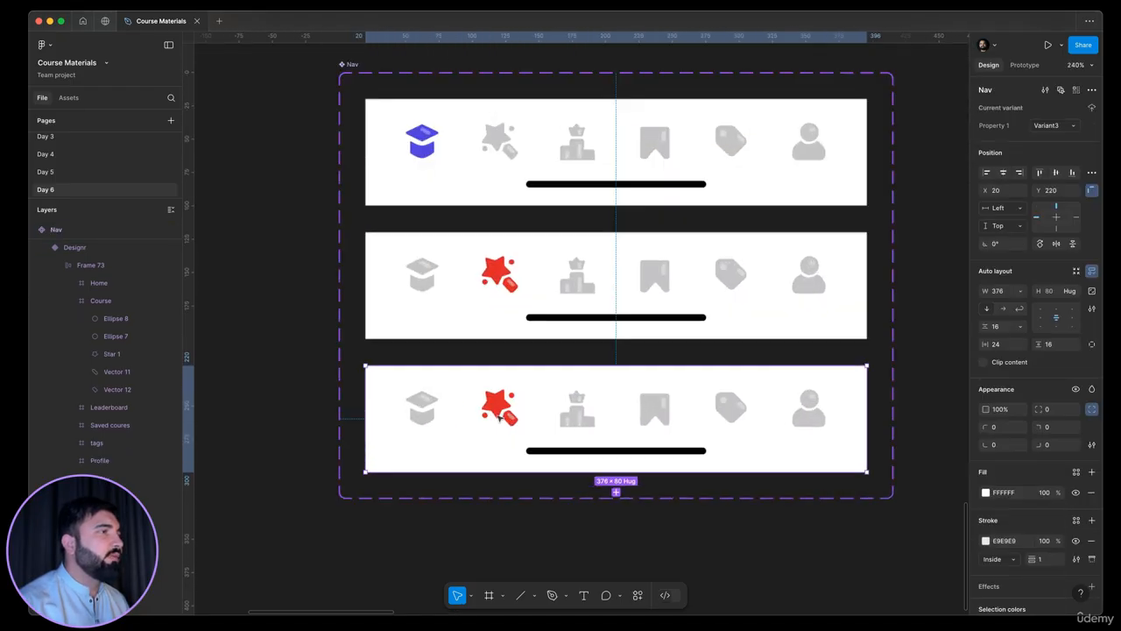
Recolour the Course icon's red DB2223 parts in the third Nav variant with the grey C4C3C6 sampled from the Leaderboard icon
scroll(500, 418, up, 5)
double_click(501, 418)
double_click(501, 418)
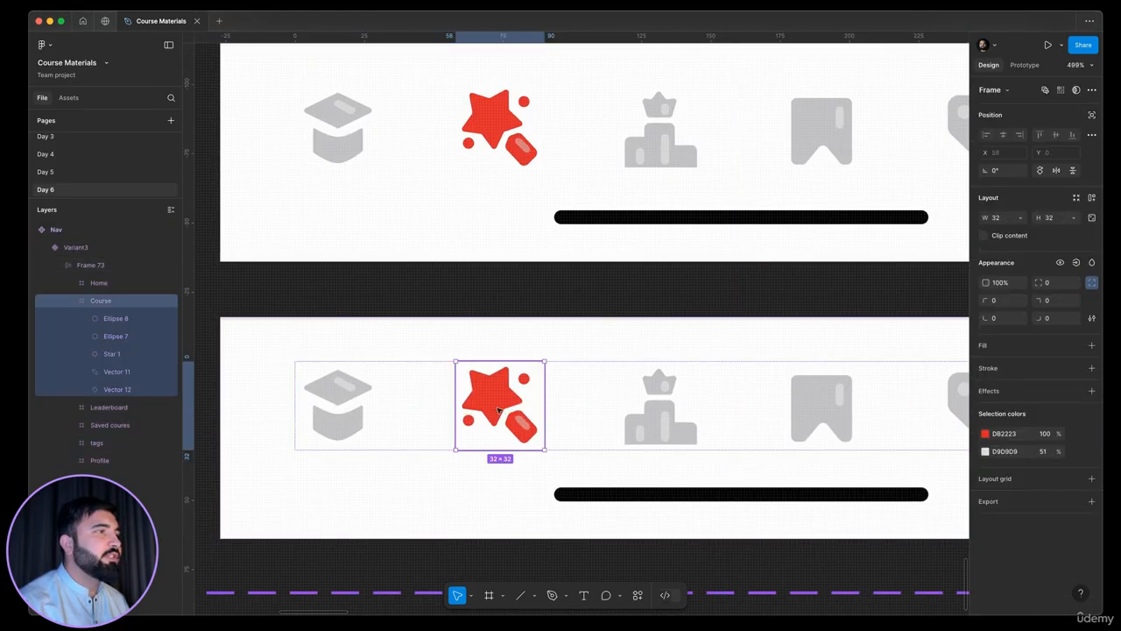
click(985, 434)
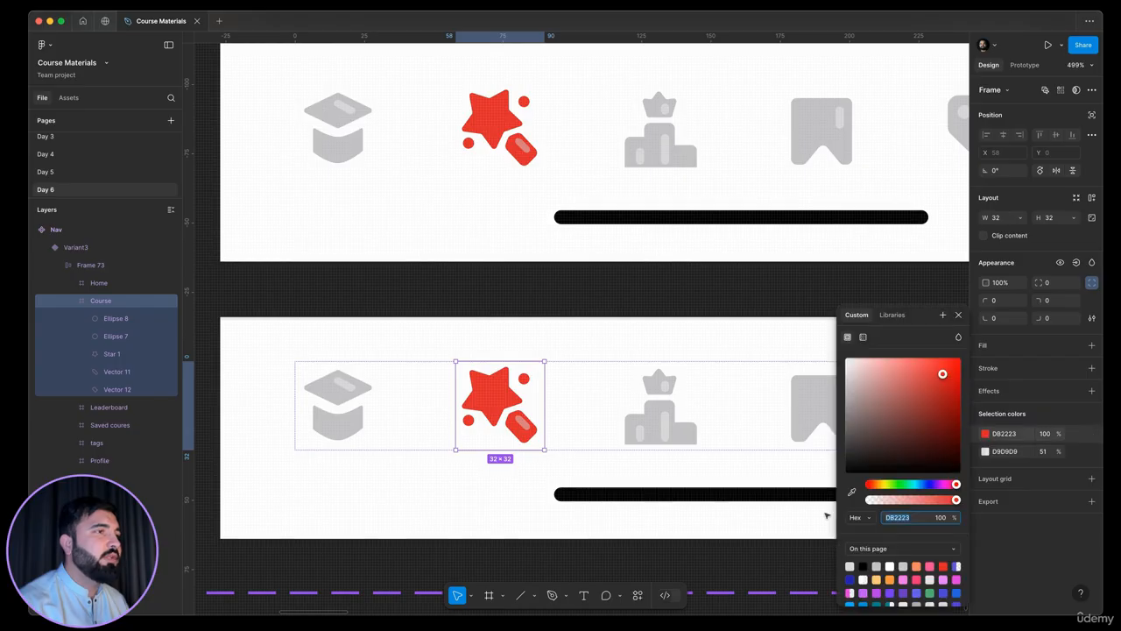
click(852, 493)
click(684, 432)
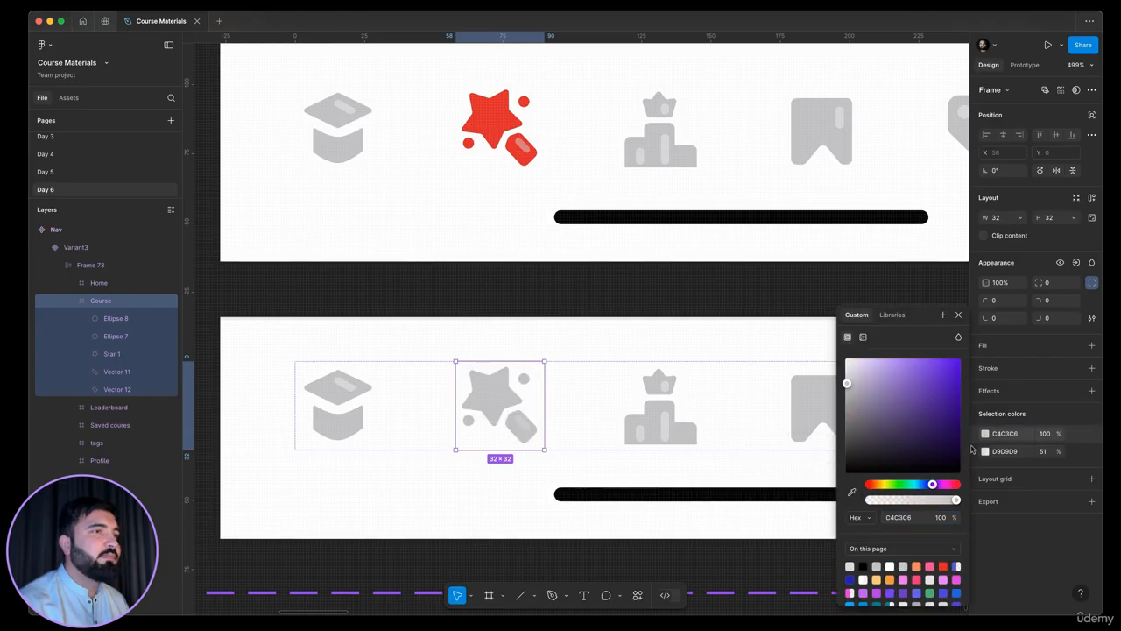
Replace the third variant's Course icon highlight colour with D9D9D9 at 100% opacity, sampled from the Leaderboard icon's highlight
click(985, 451)
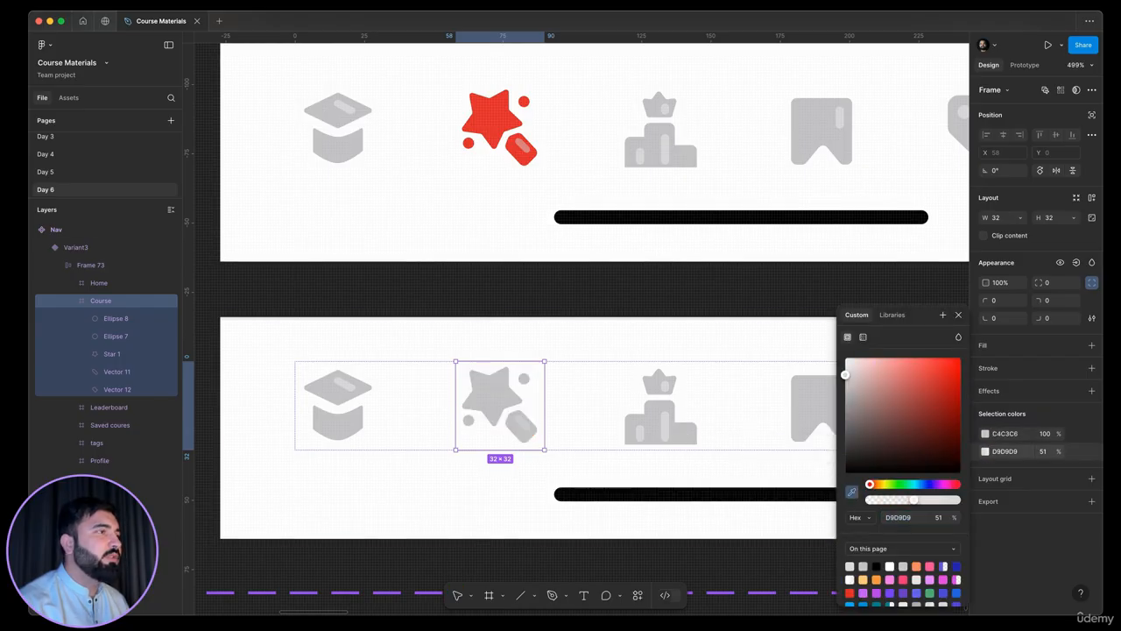
click(682, 435)
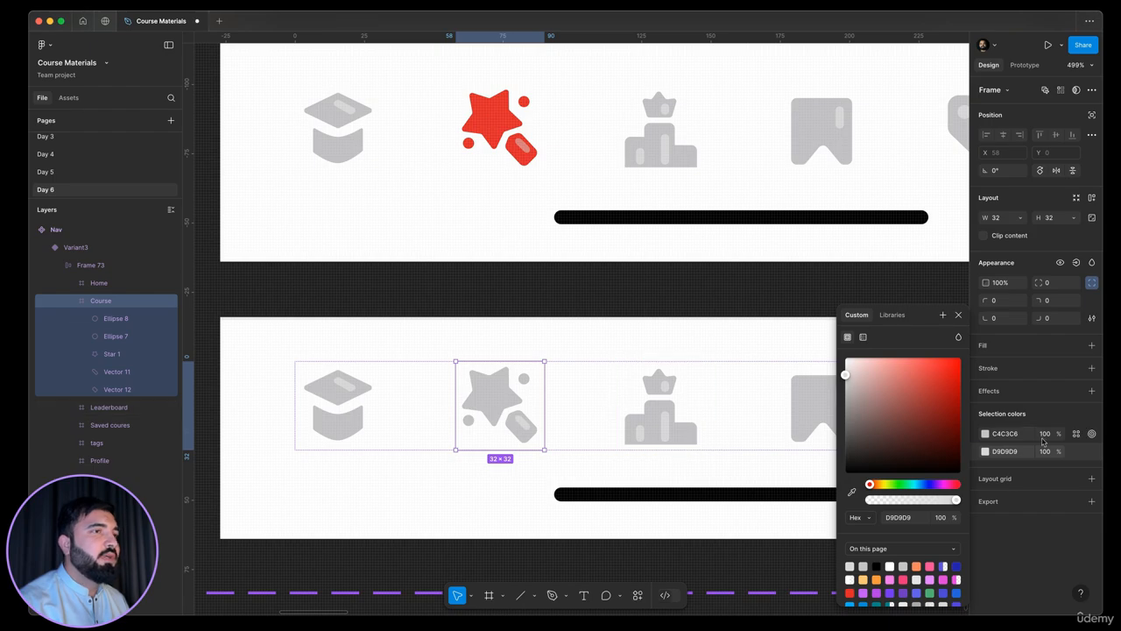
scroll(622, 351, down, 10)
key(Escape)
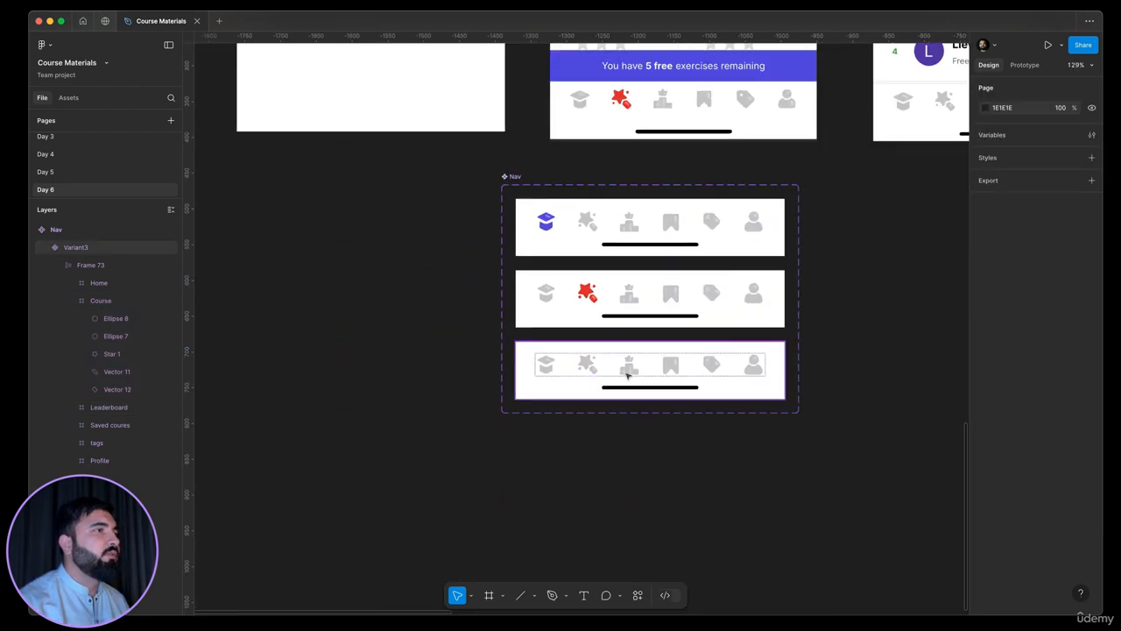
Recolour the third variant's Leaderboard icon from C4C3C6 with the yellow F4CC38 sampled from the leaderboard reference screen's navigation bar
click(628, 375)
double_click(628, 374)
double_click(629, 371)
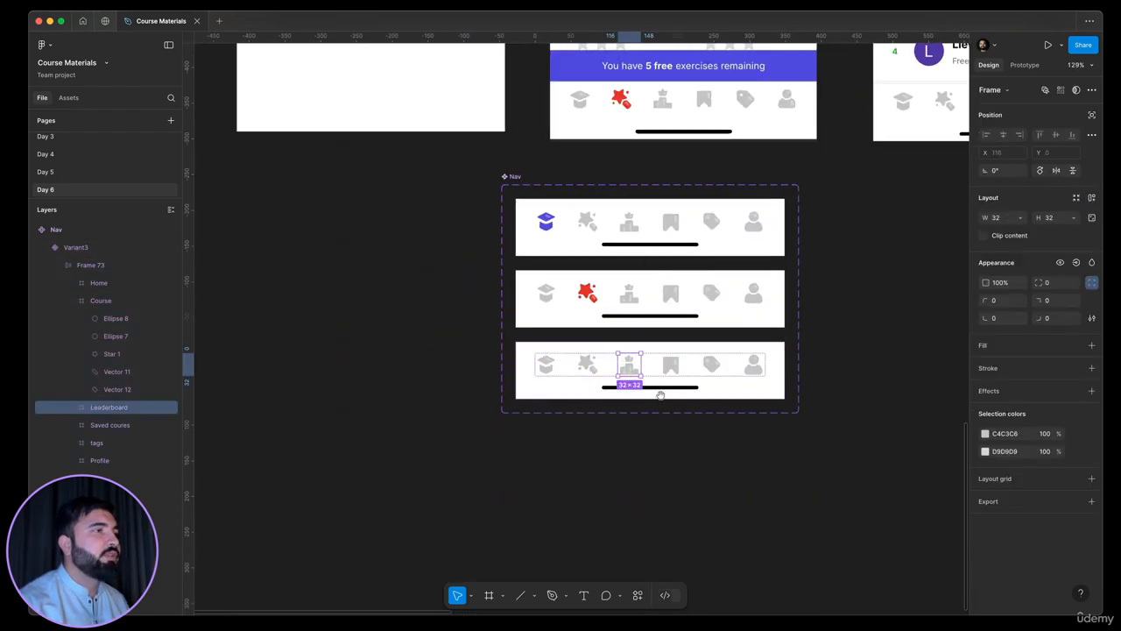
scroll(610, 516, up, 2)
scroll(610, 516, right, 4)
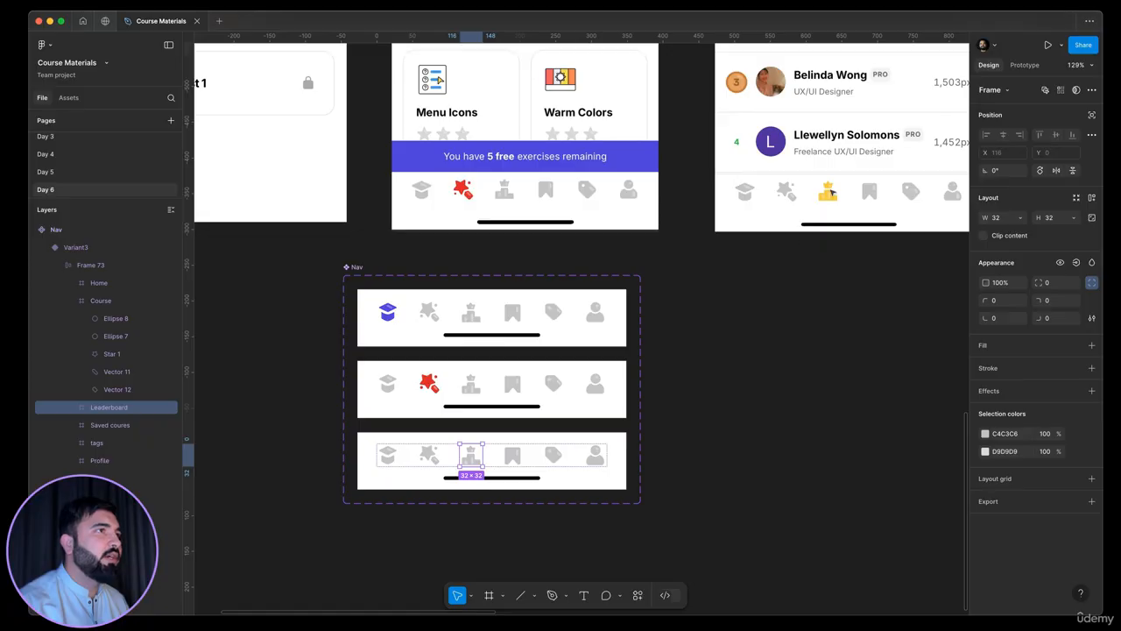
scroll(831, 192, up, 3)
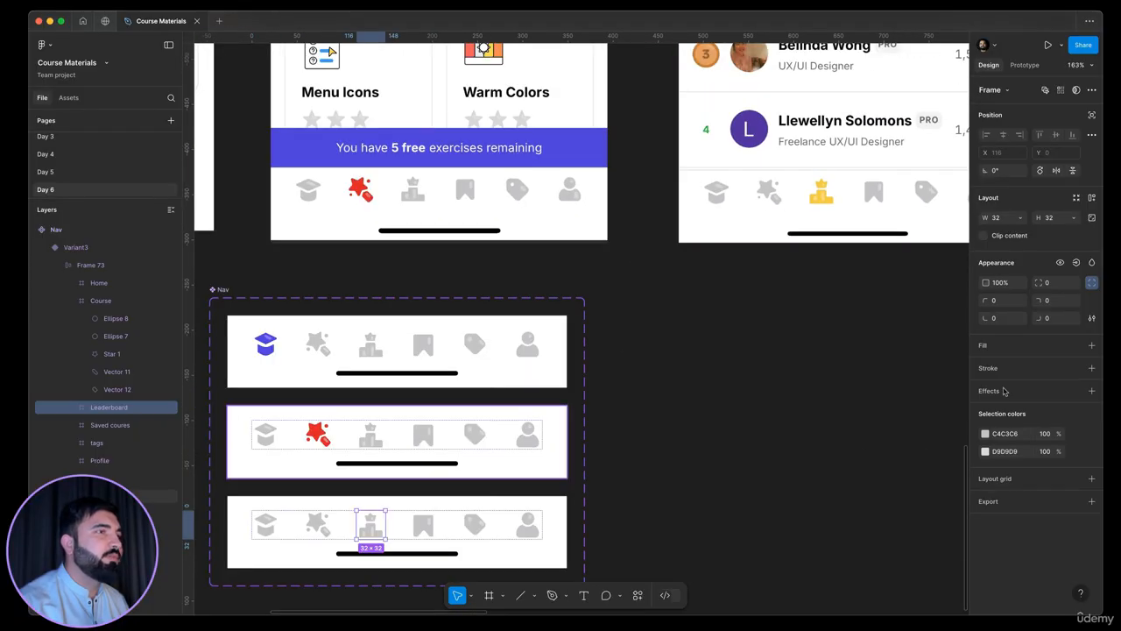
click(985, 434)
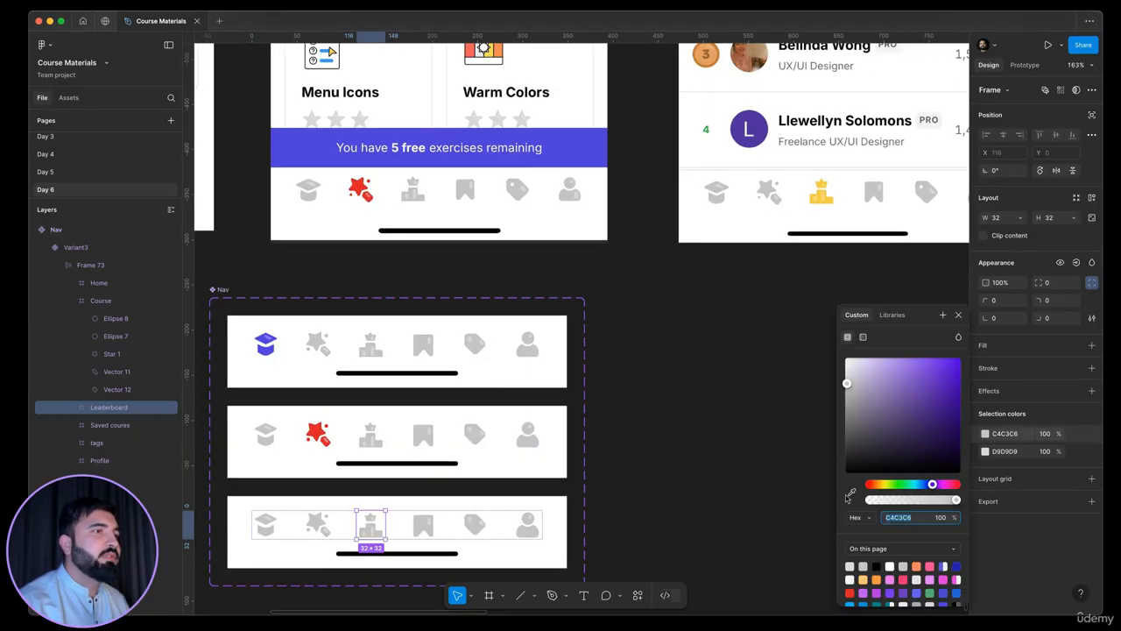
scroll(814, 191, up, 5)
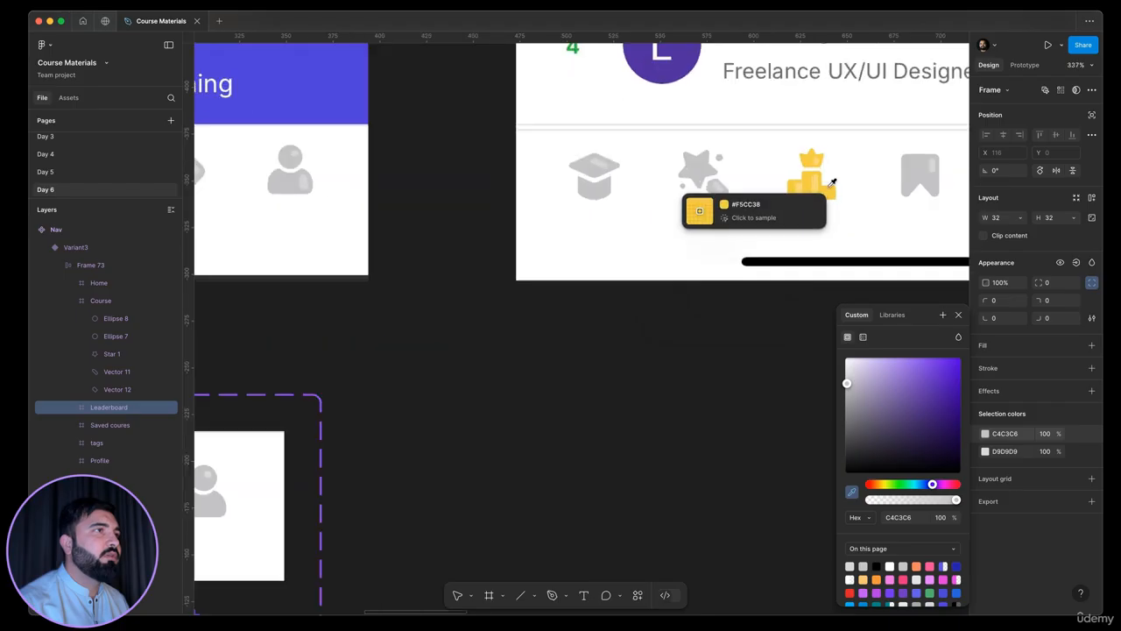
click(829, 190)
scroll(829, 191, down, 5)
Set the fill opacity of the three D9D9D9 highlights on the yellow Leaderboard icon to 50%
scroll(489, 463, up, 8)
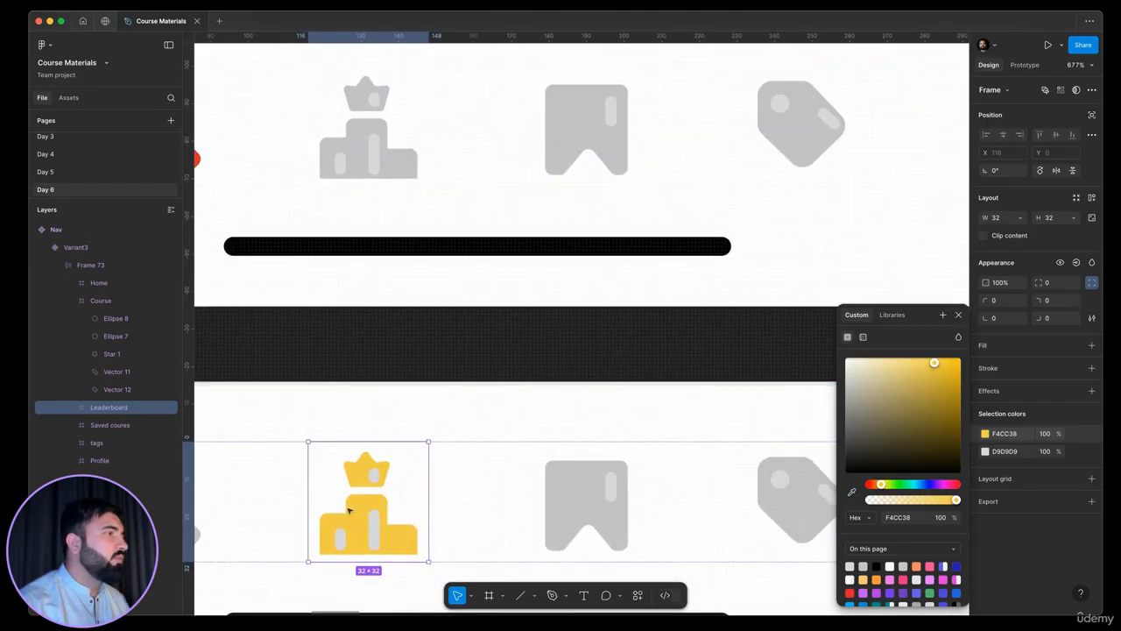
scroll(488, 462, left, 3)
click(516, 473)
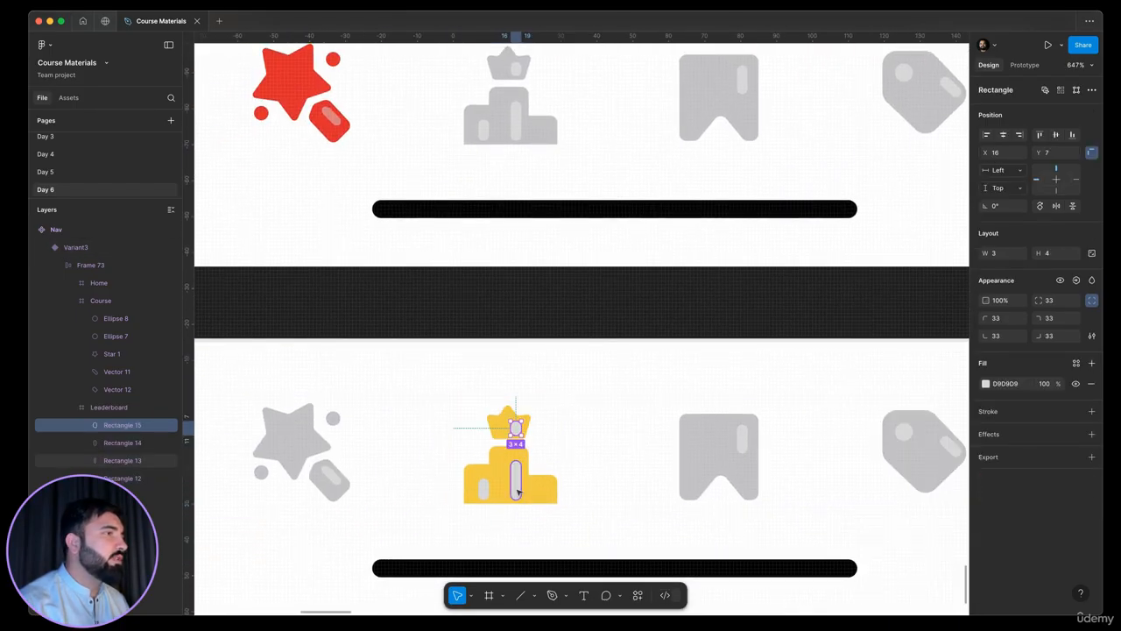
shift+click(479, 493)
shift+click(480, 492)
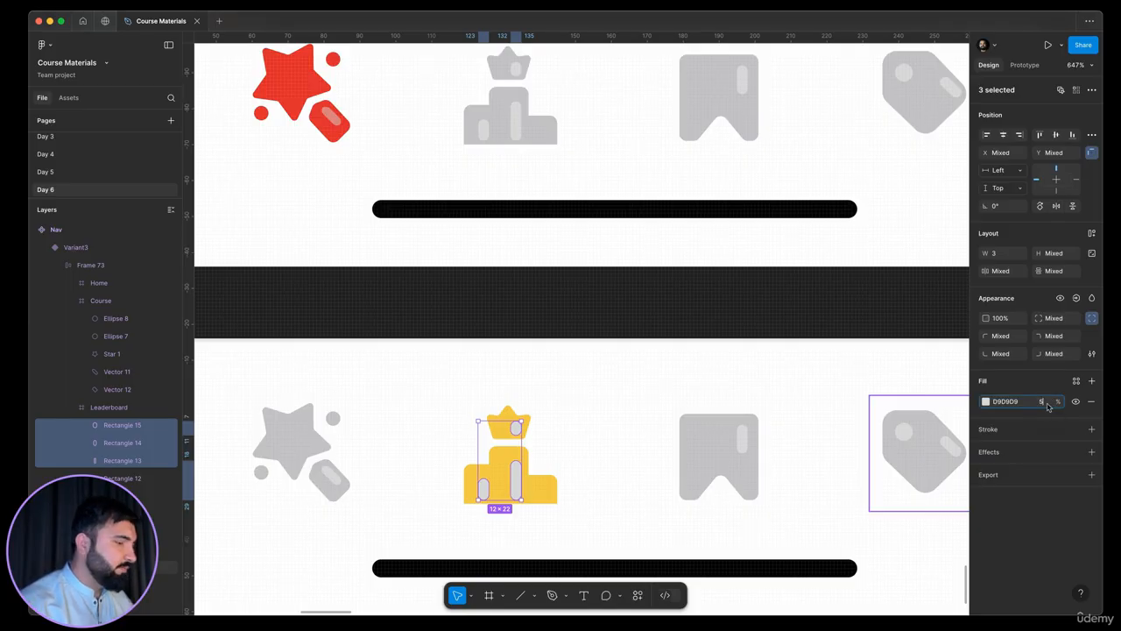
key(Return)
scroll(619, 354, down, 5)
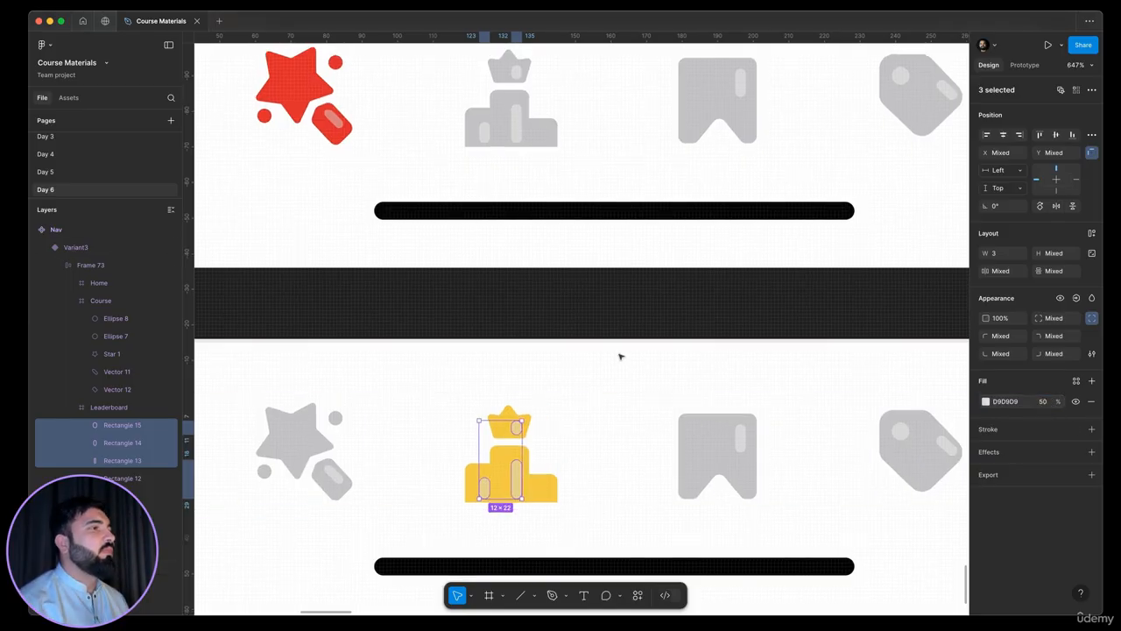
click(666, 478)
Change the fill colour of the yellow Leaderboard icon's three highlights to white FFFFFF
drag(569, 452, 366, 469)
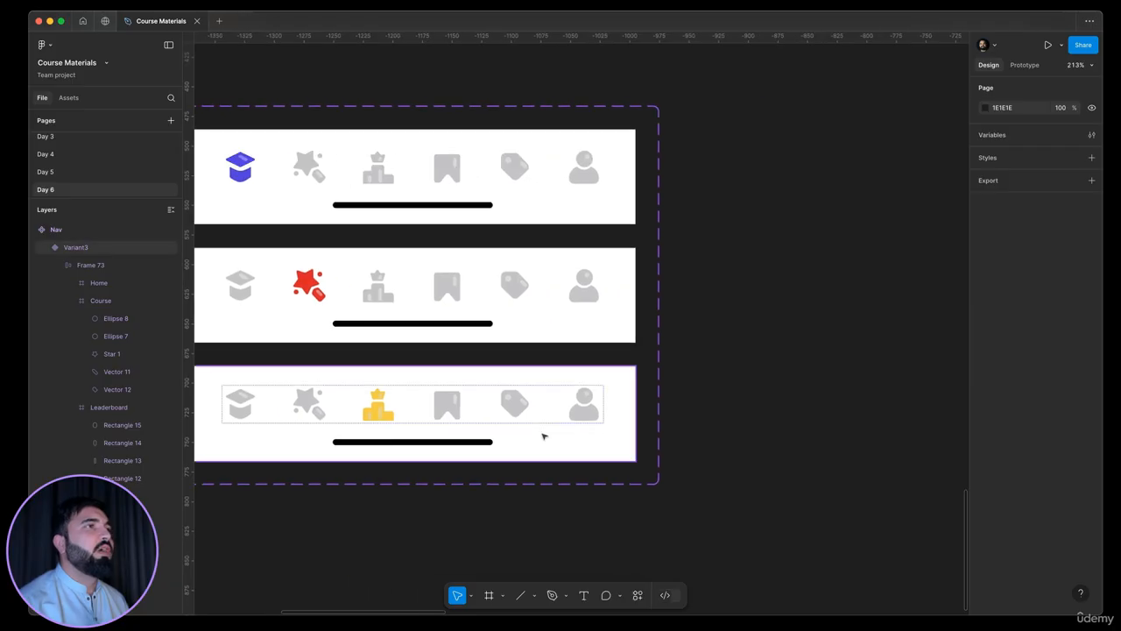
scroll(543, 435, down, 3)
scroll(479, 347, up, 5)
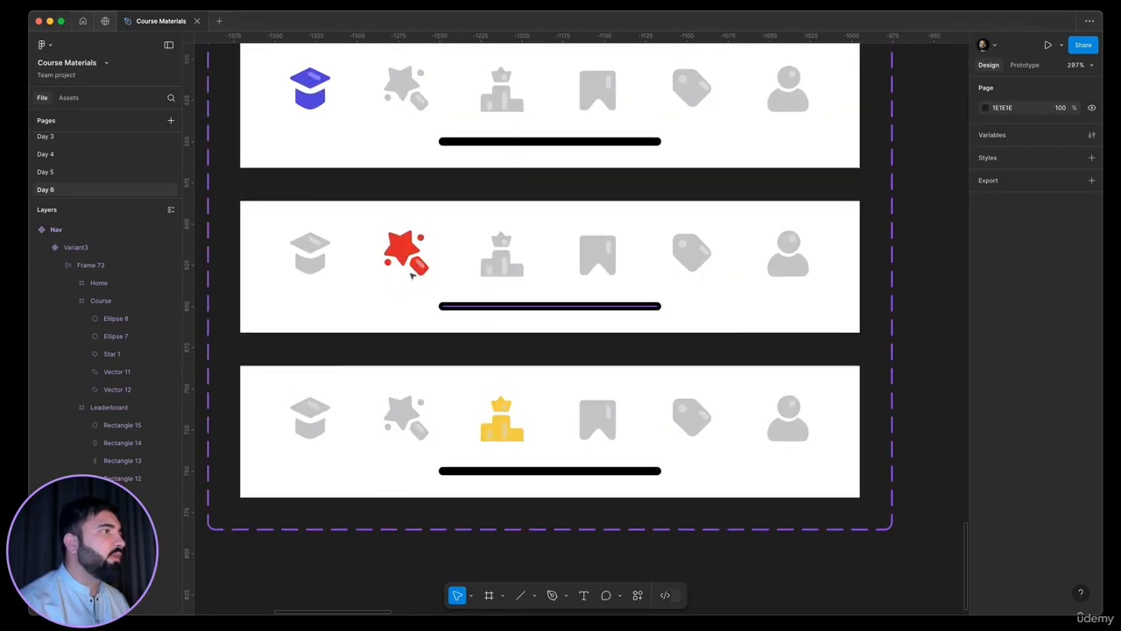
super+click(419, 265)
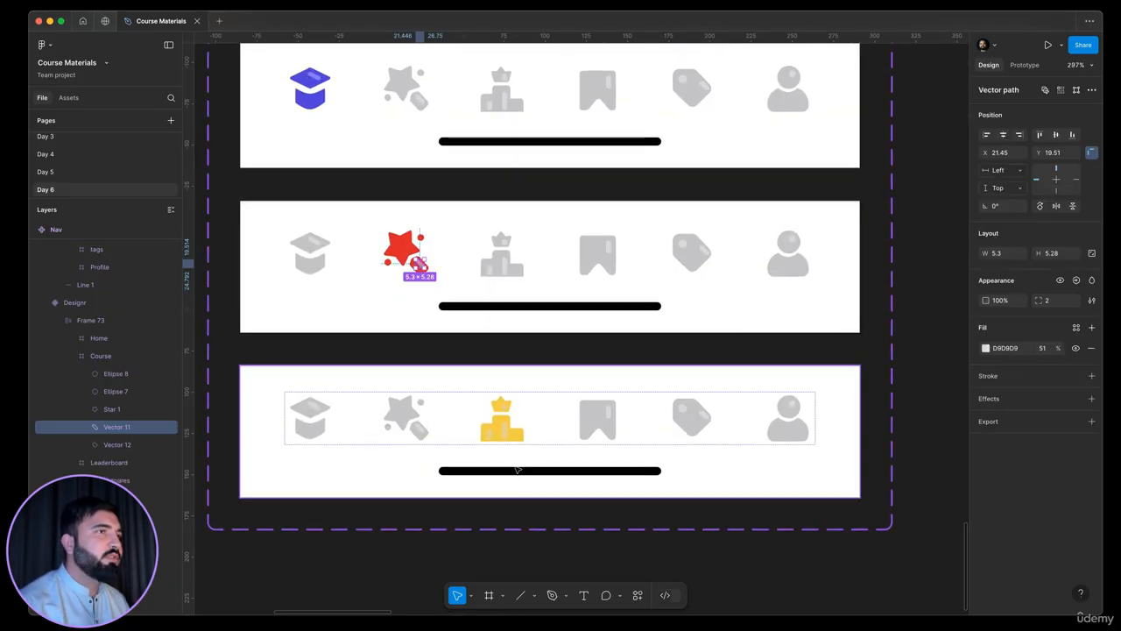
scroll(514, 462, up, 3)
super+click(494, 413)
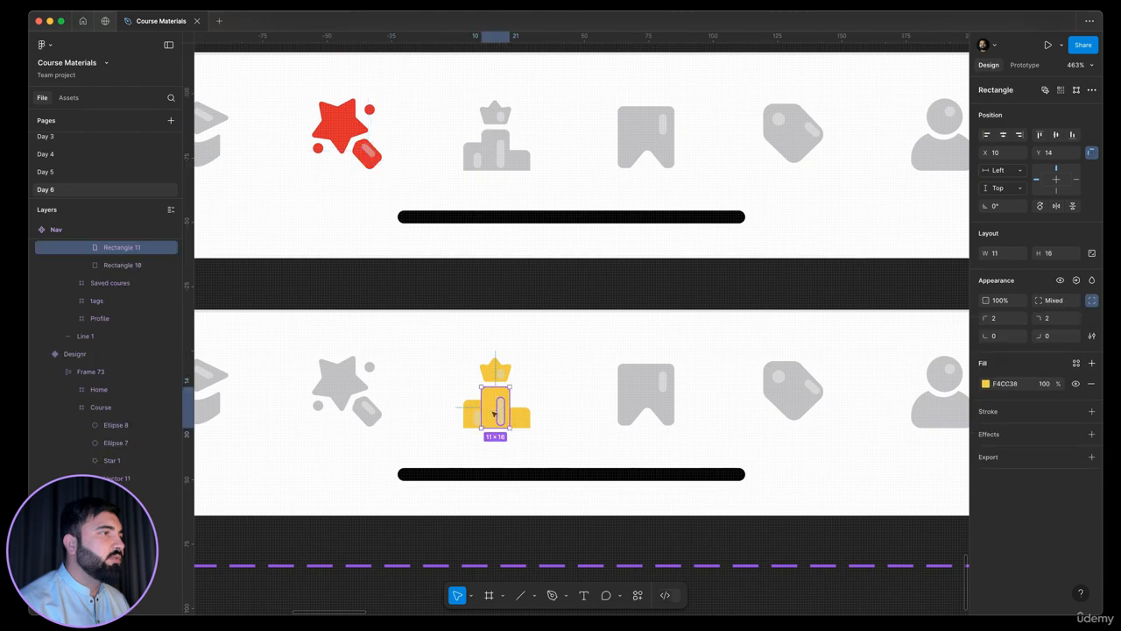
super+click(499, 413)
shift+super+click(478, 417)
shift+super+click(500, 369)
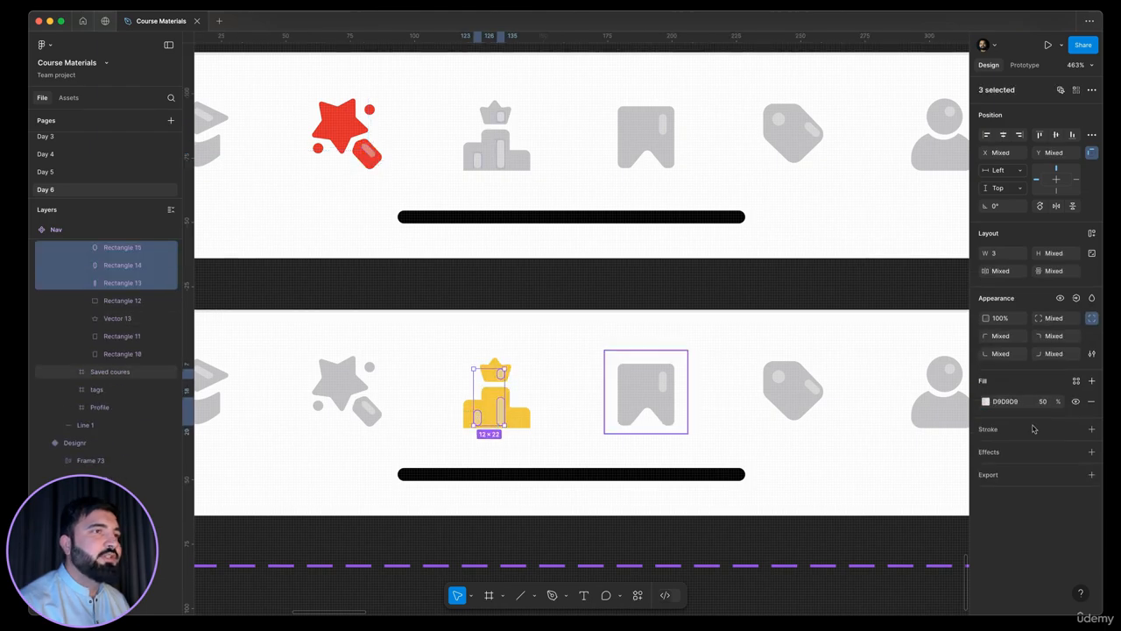
click(987, 401)
drag(931, 450, 520, 347)
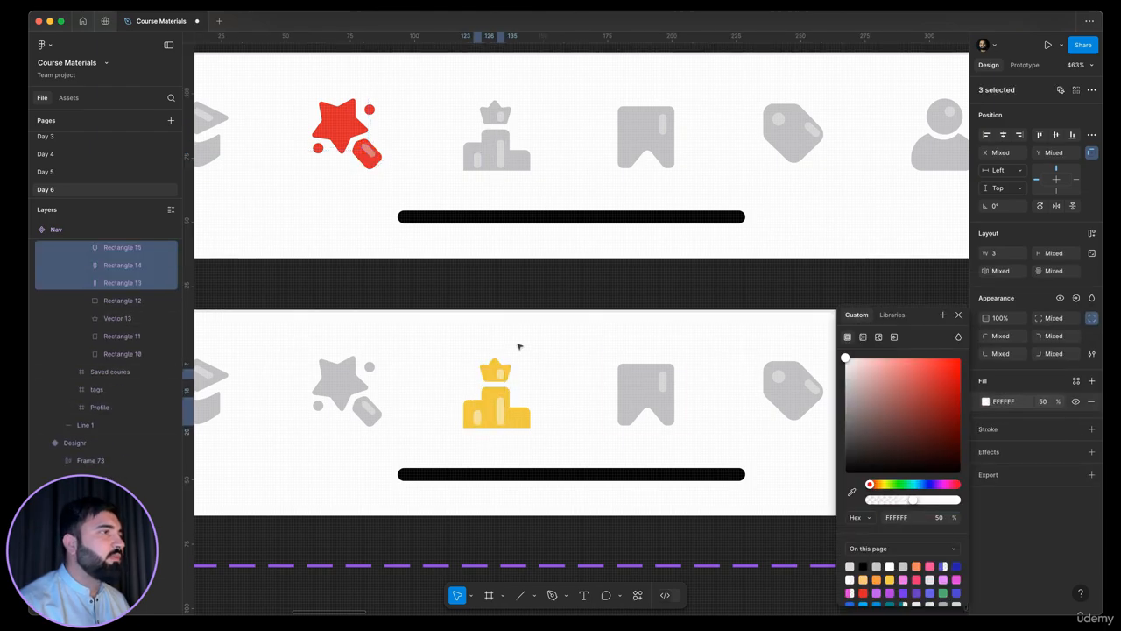
scroll(519, 346, down, 5)
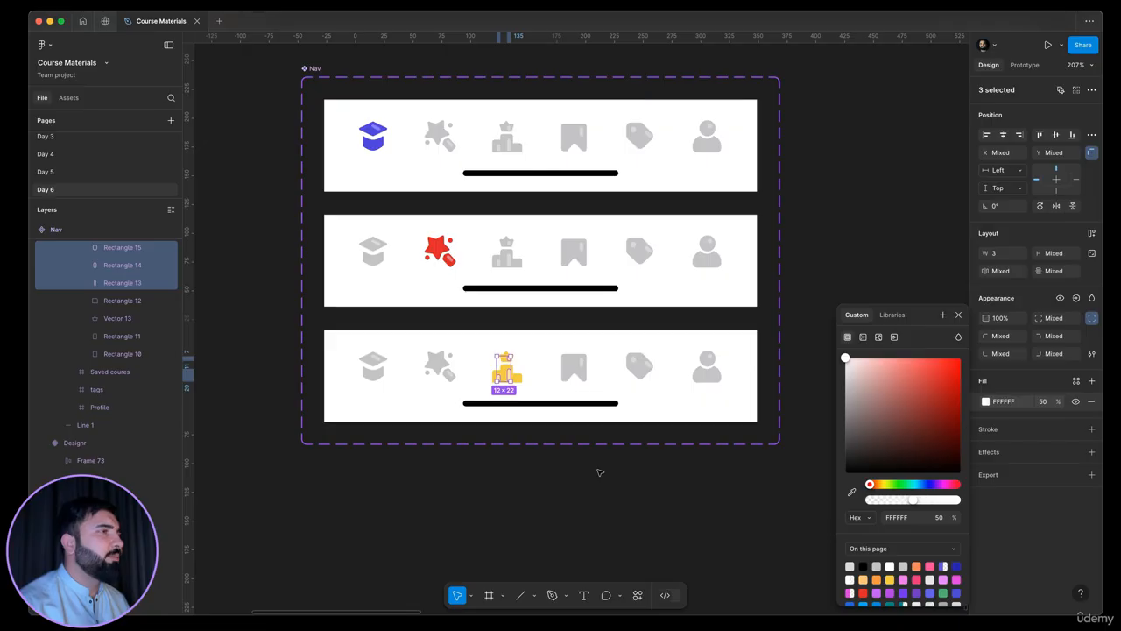
click(599, 472)
scroll(419, 465, right, 5)
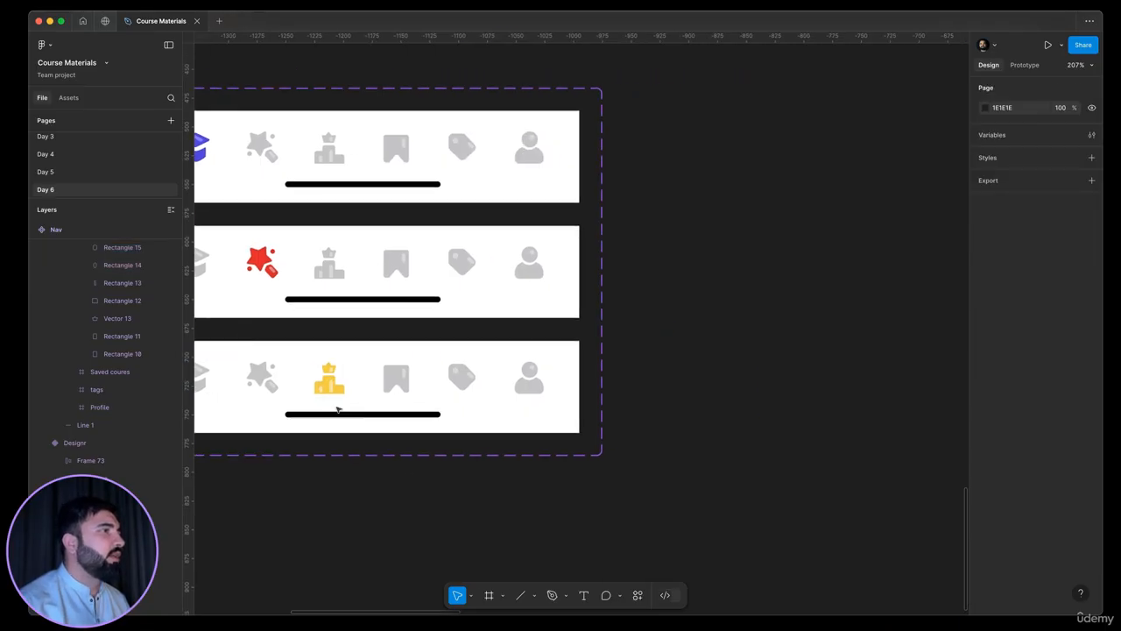
Recolour the third Nav variant's Saved courses bookmark icon from C4C3C6 to the blue-violet 625DF6
click(366, 377)
click(370, 377)
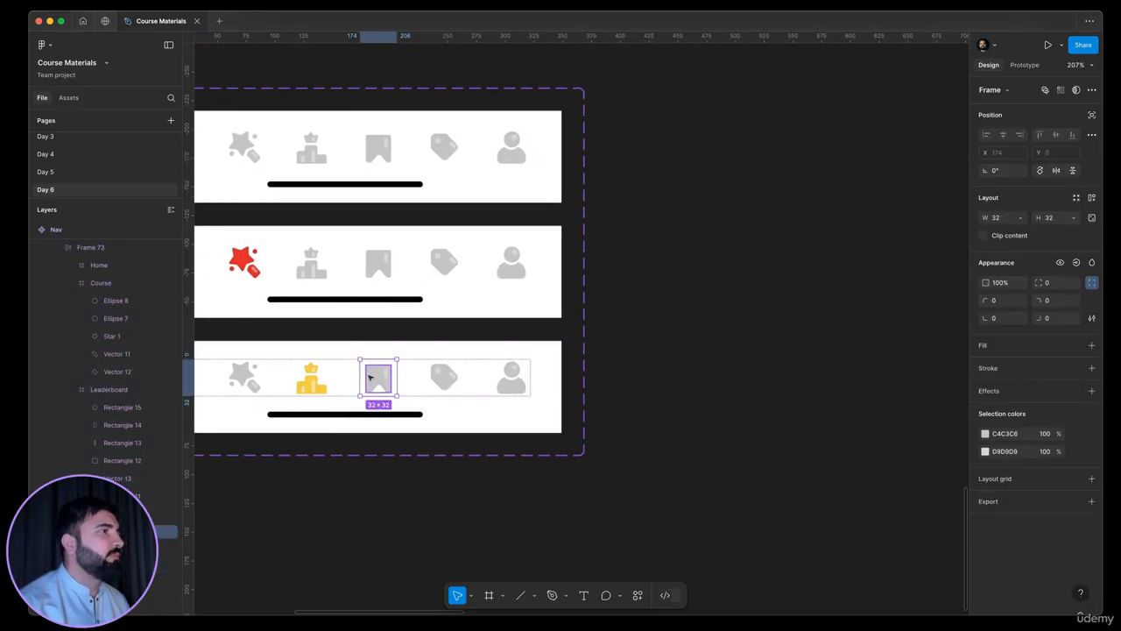
scroll(368, 381, down, 5)
scroll(613, 361, left, 3)
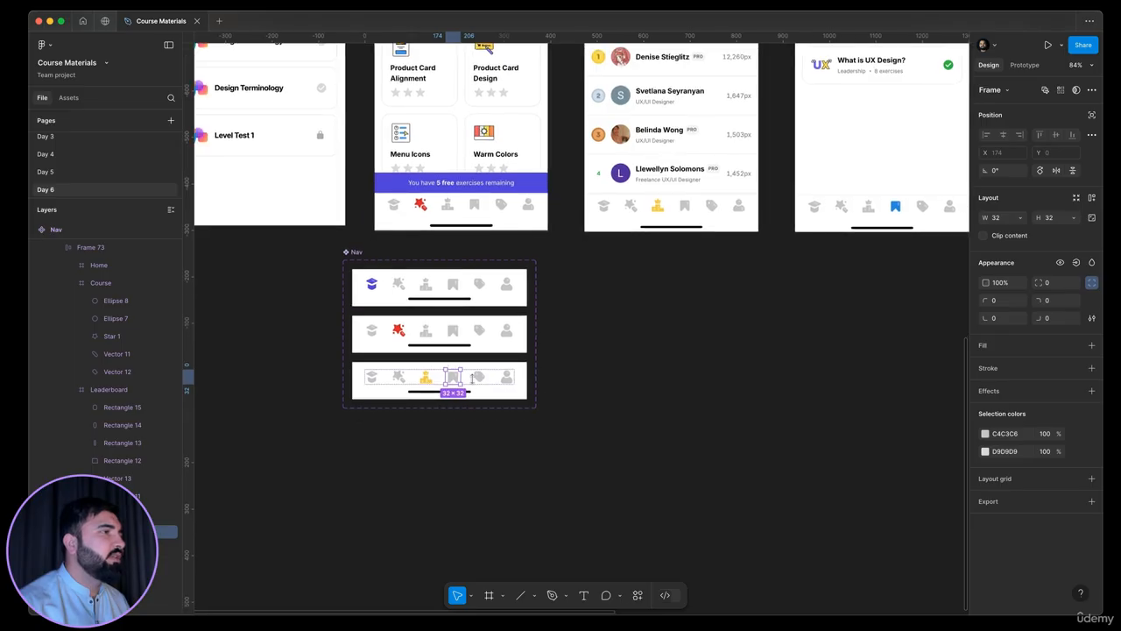
scroll(442, 365, up, 5)
click(986, 434)
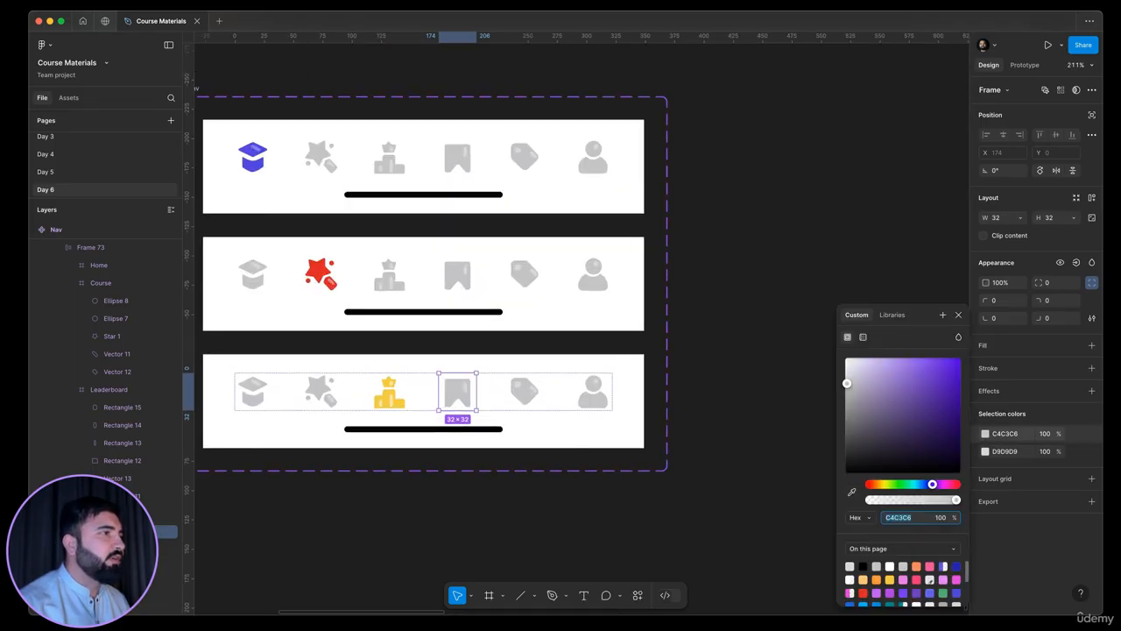
text(625DF6)
key(Return)
Set the fill opacity of the D9D9D9 highlight on the third variant's bookmark icon to 50%
scroll(497, 406, up, 5)
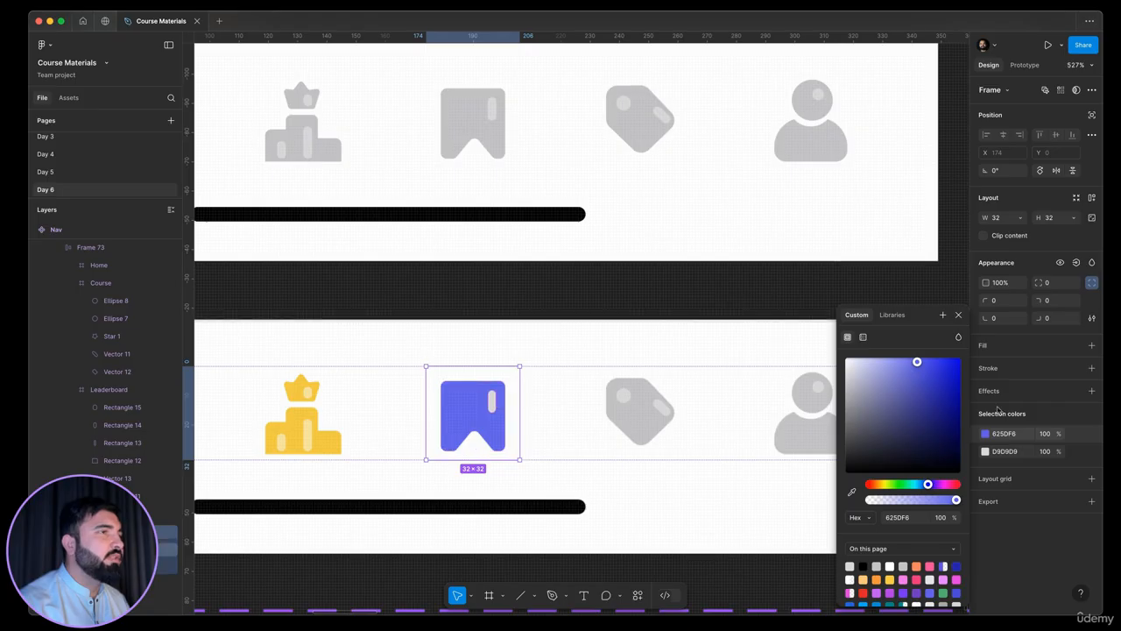
double_click(493, 402)
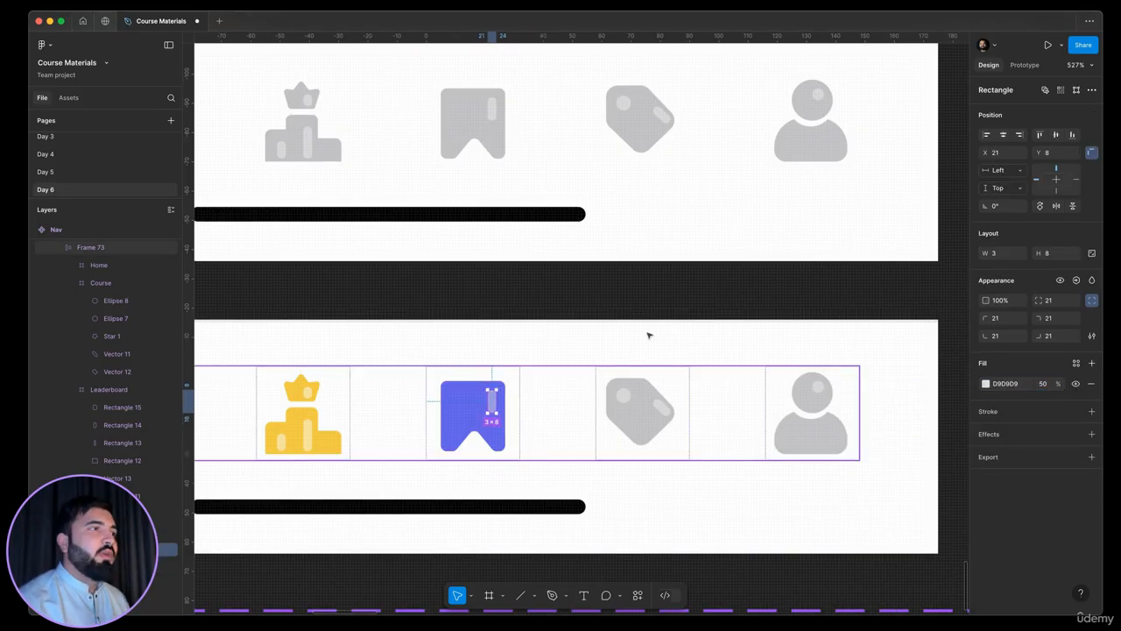
scroll(657, 429, down, 10)
click(877, 425)
scroll(688, 413, left, 3)
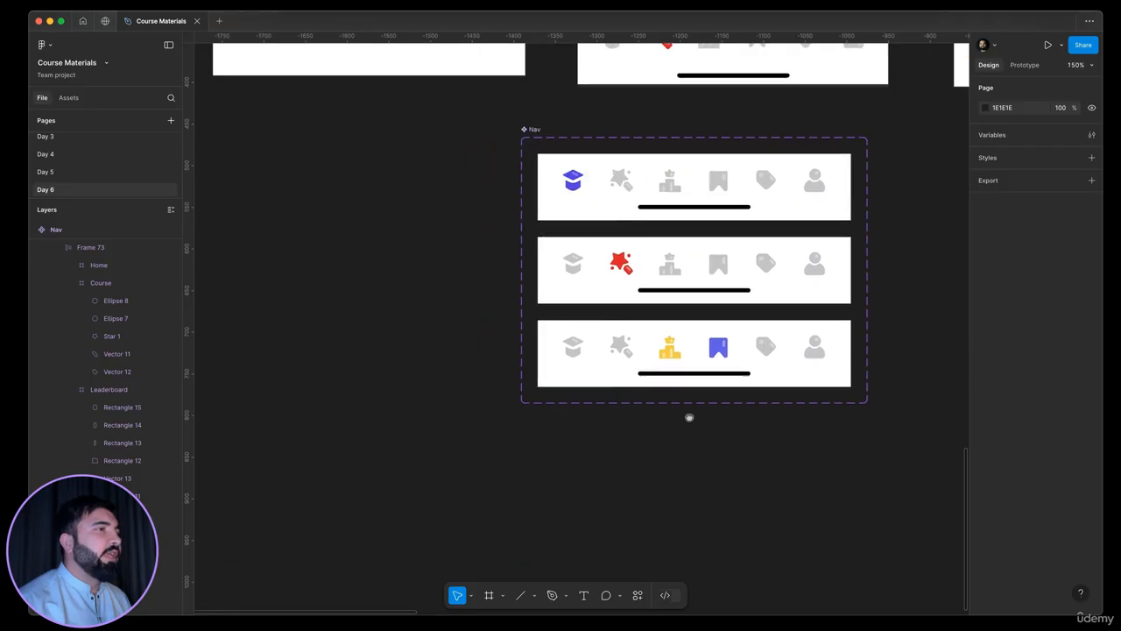
Recolour the third variant's yellow Leaderboard icon with the grey C4C3C6 sampled from the neighbouring tag icon
scroll(680, 383, up, 5)
click(645, 374)
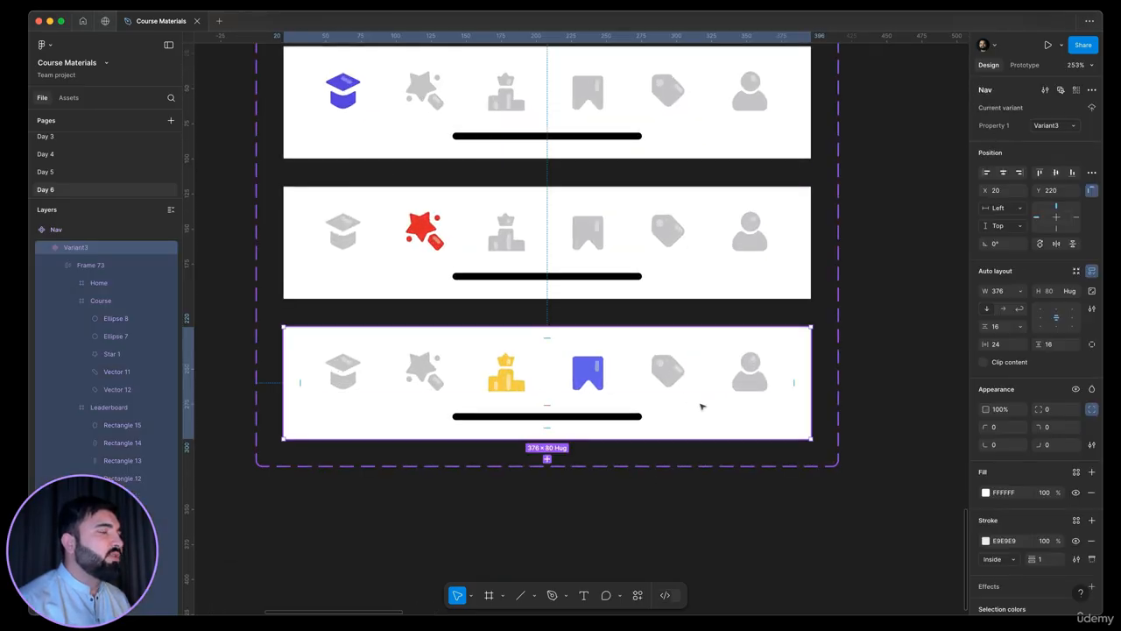
scroll(561, 380, up, 5)
double_click(511, 408)
double_click(511, 408)
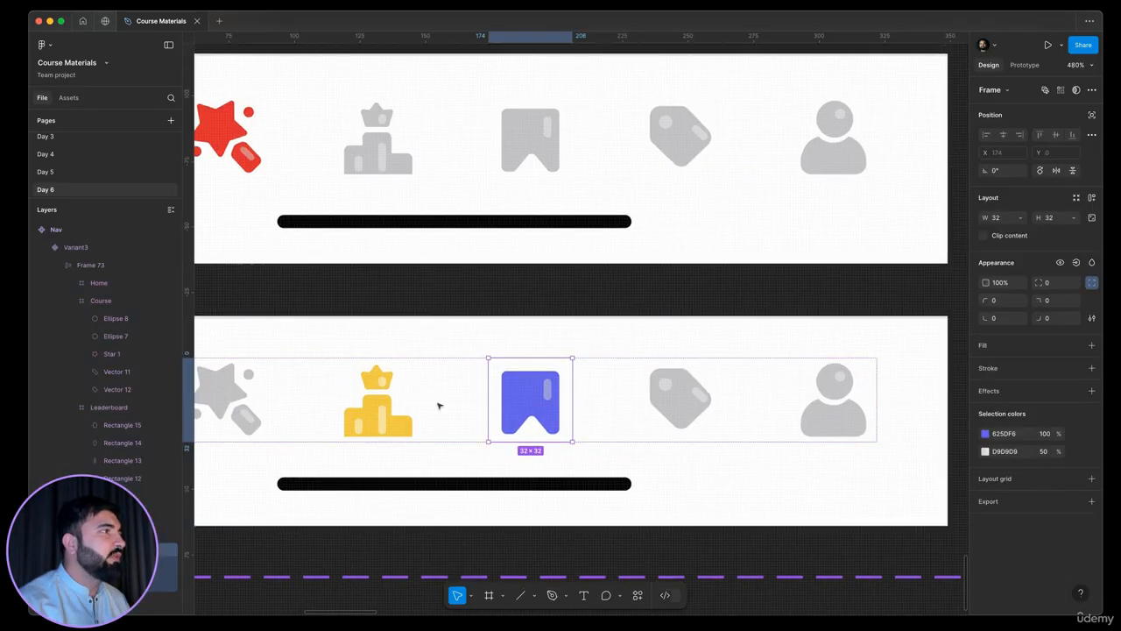
scroll(440, 404, down, 5)
click(531, 372)
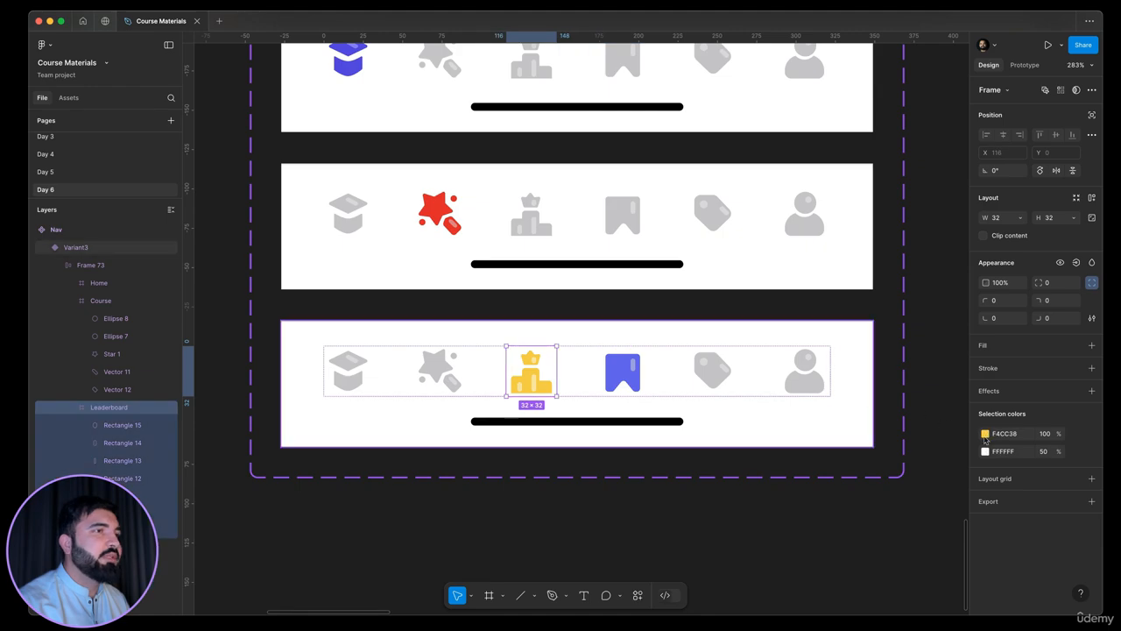
click(984, 432)
click(902, 517)
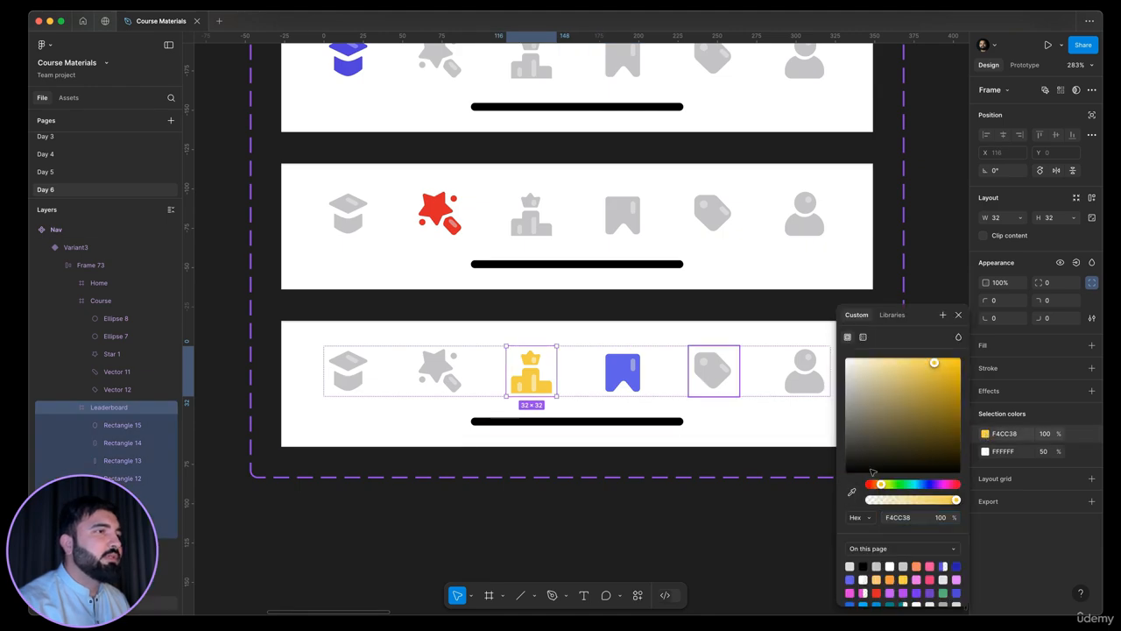
click(852, 492)
click(726, 375)
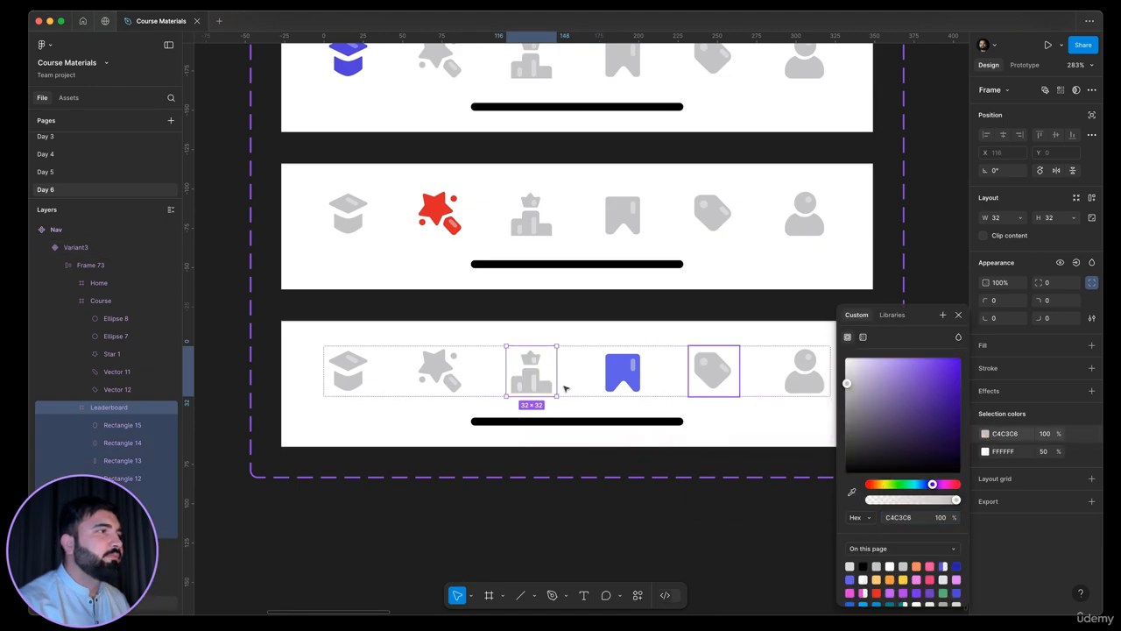
Replace the third variant's Leaderboard highlight colour with D9D9D9 at 100% opacity, sampled from the tag icon's highlight
click(983, 453)
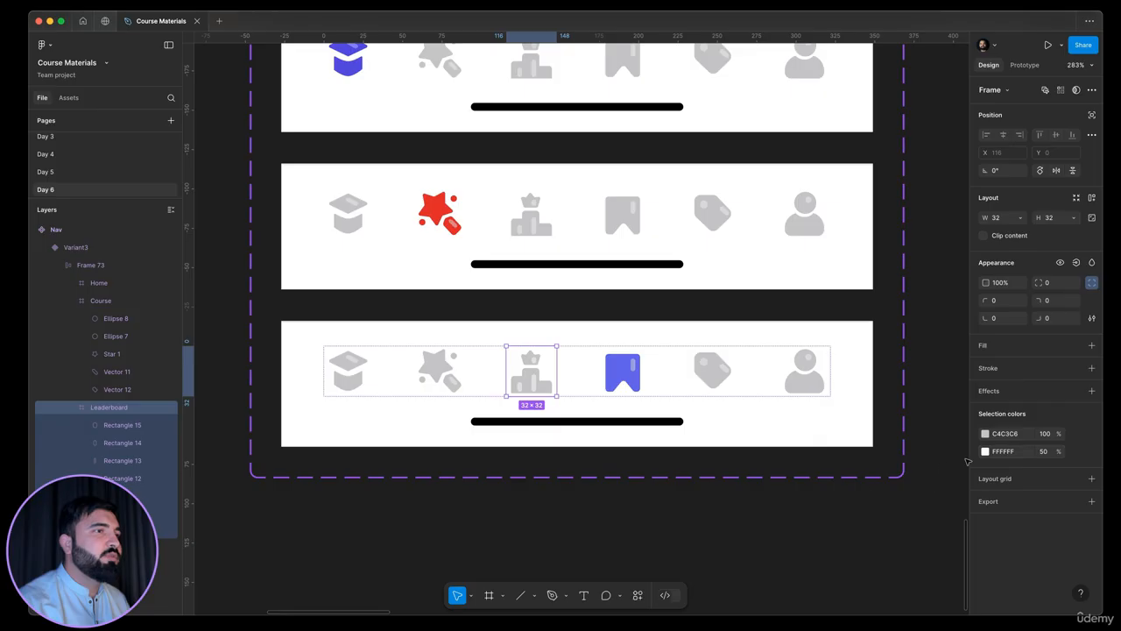
click(985, 452)
click(852, 491)
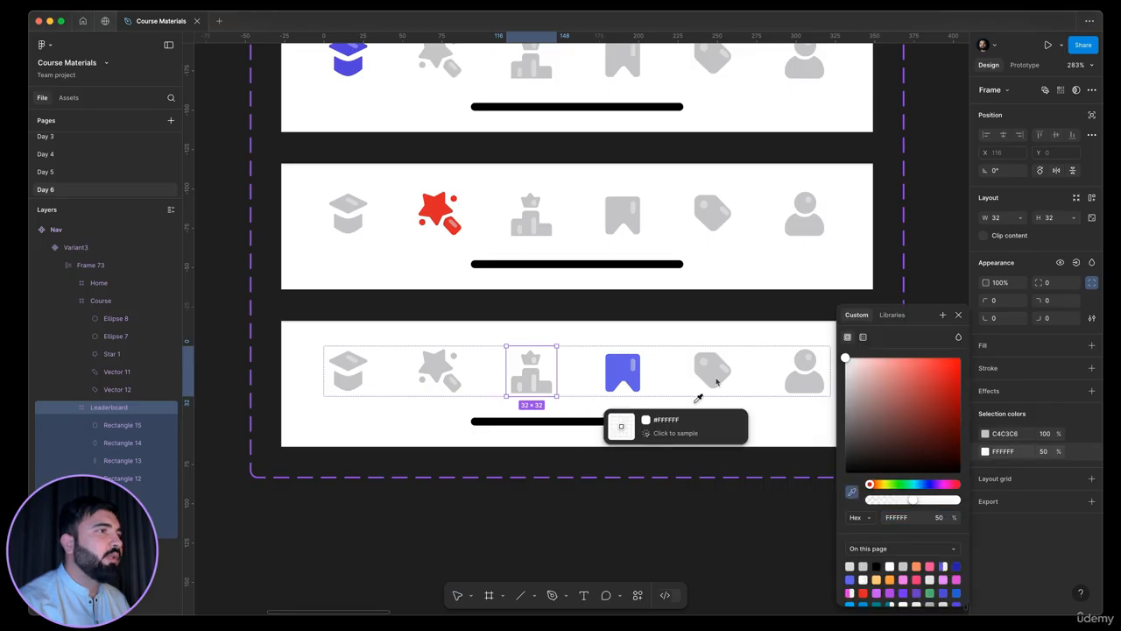
click(729, 377)
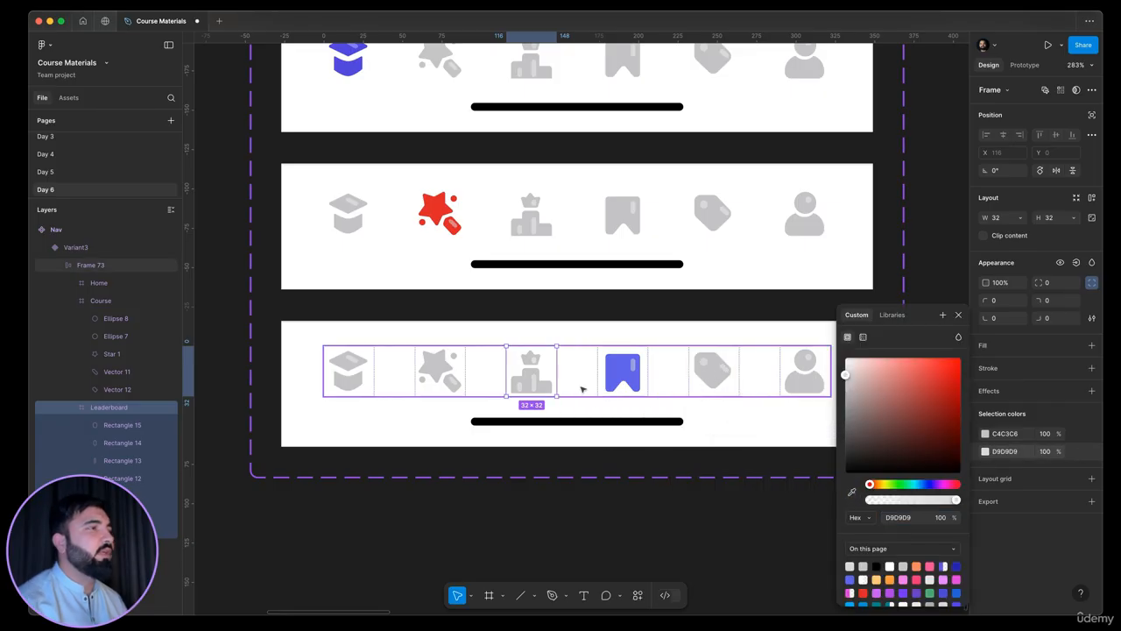
click(611, 422)
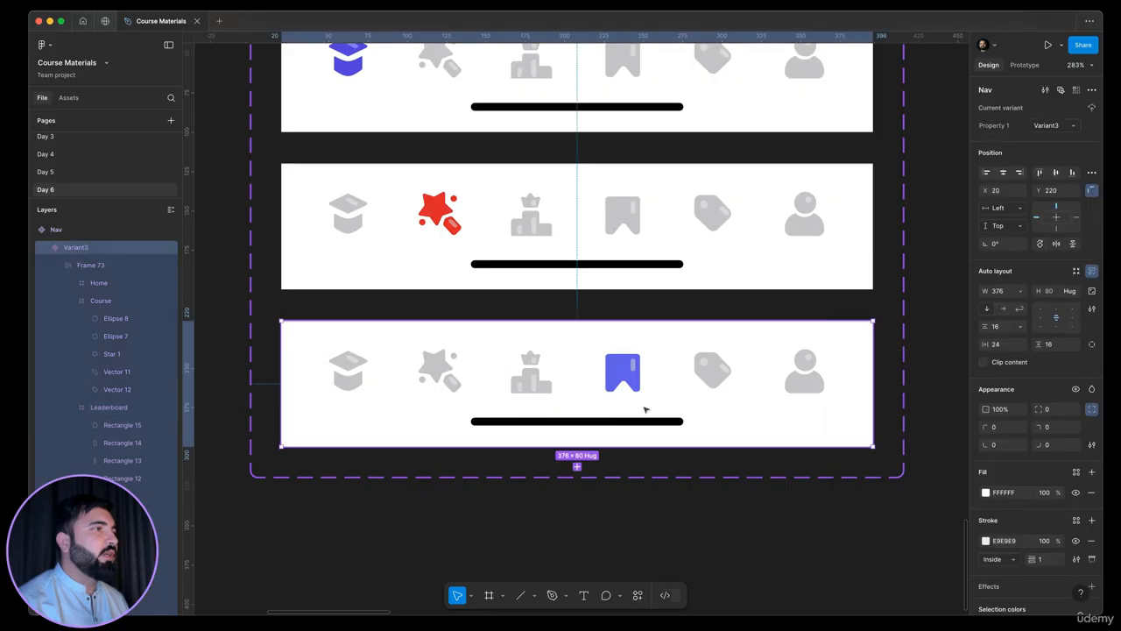
Add a fourth variant to the Nav component below the variant with the blue-violet bookmark icon
scroll(631, 385, down, 2)
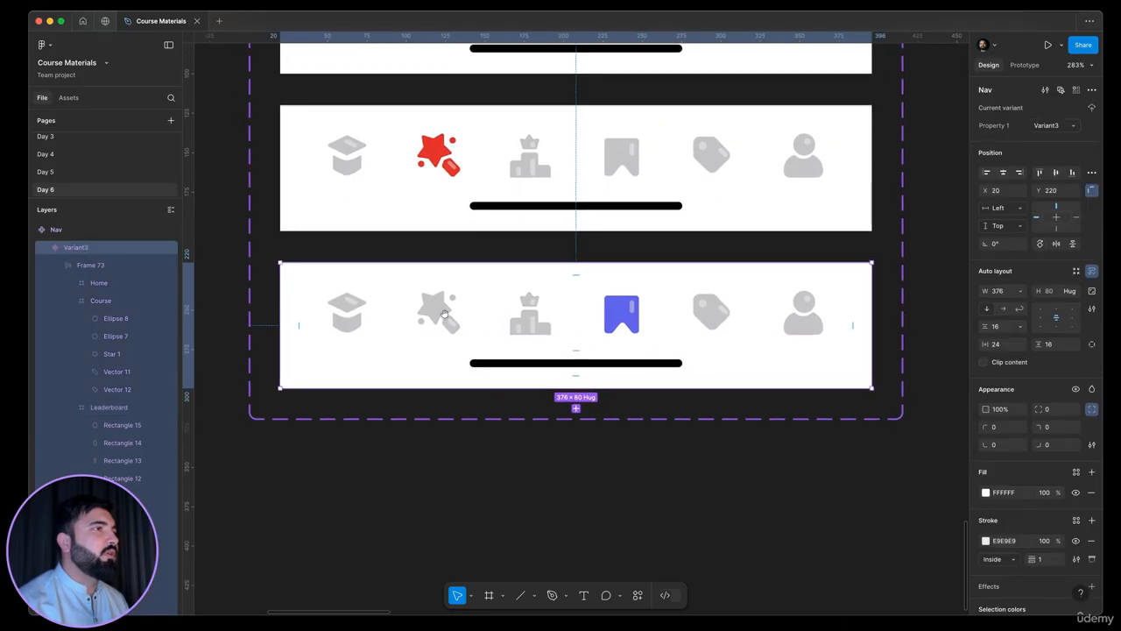
double_click(630, 309)
click(862, 297)
click(693, 312)
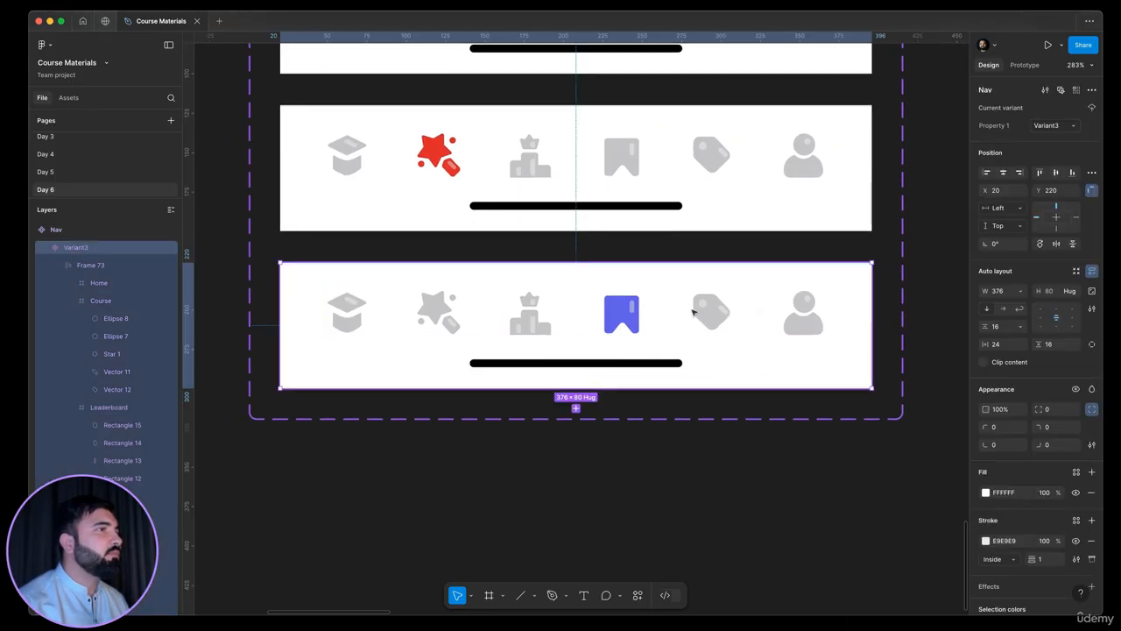
drag(596, 465, 492, 523)
click(488, 465)
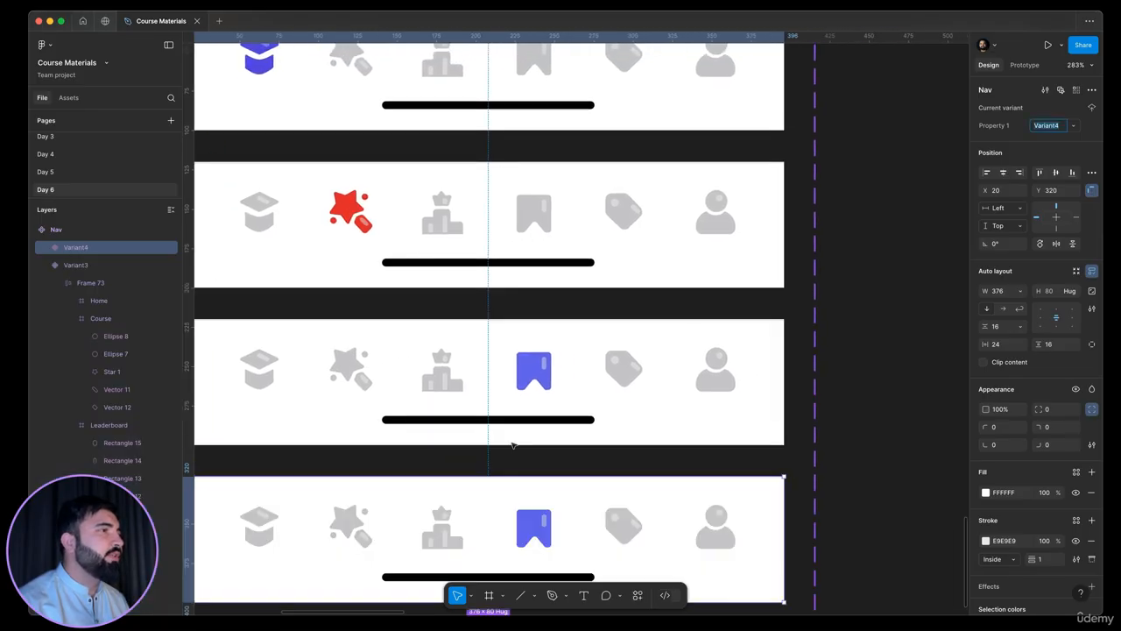
drag(650, 486, 717, 349)
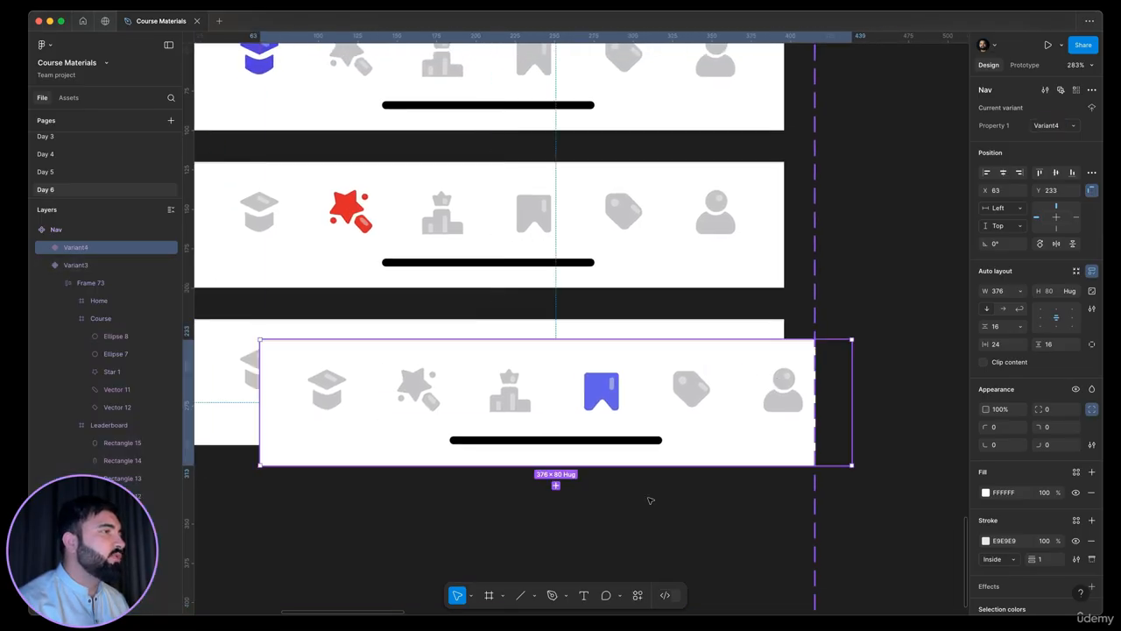
key(super+z)
click(897, 354)
Recolour the fourth variant's bookmark icon with the grey C4C3C6 sampled from its tag icon
scroll(876, 350, down, 4)
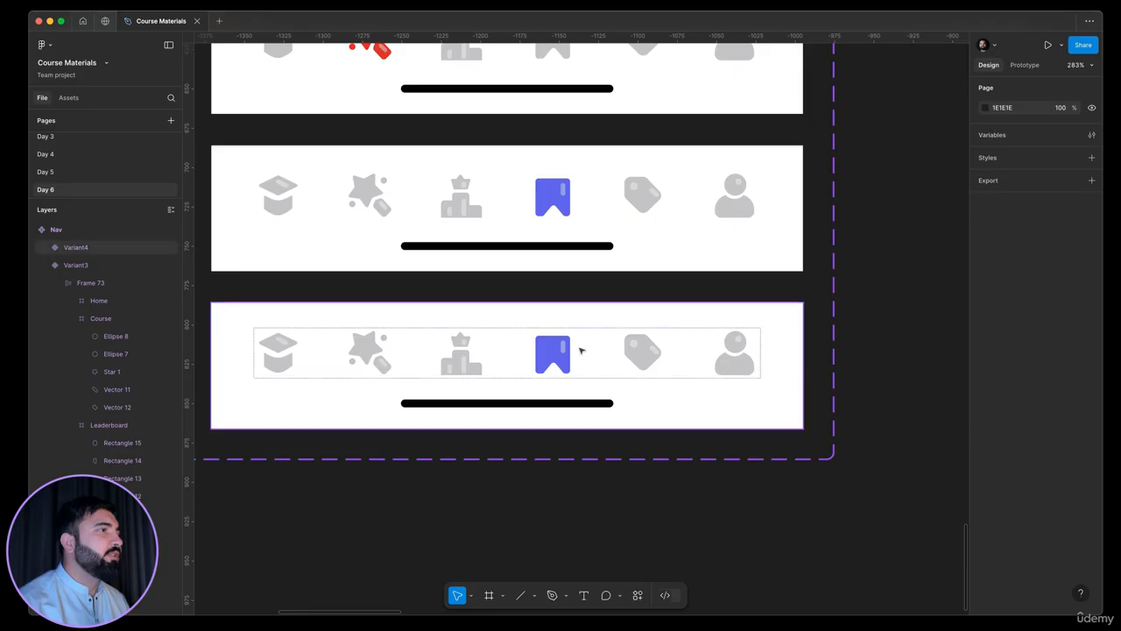
double_click(561, 352)
ctrl+scroll(560, 352, up, 5)
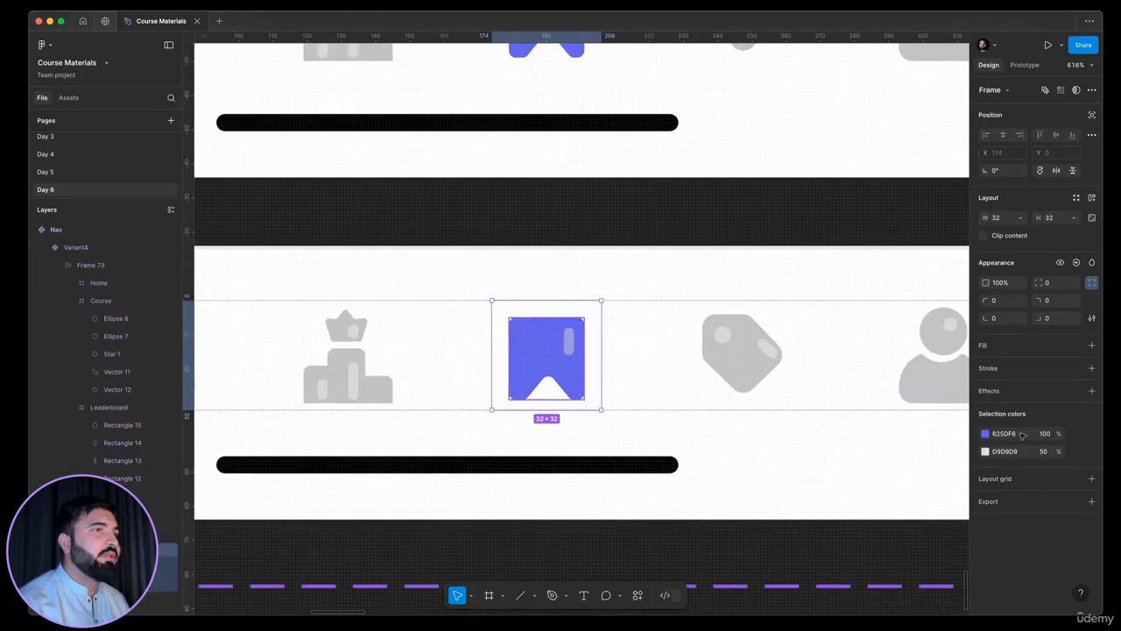
click(985, 432)
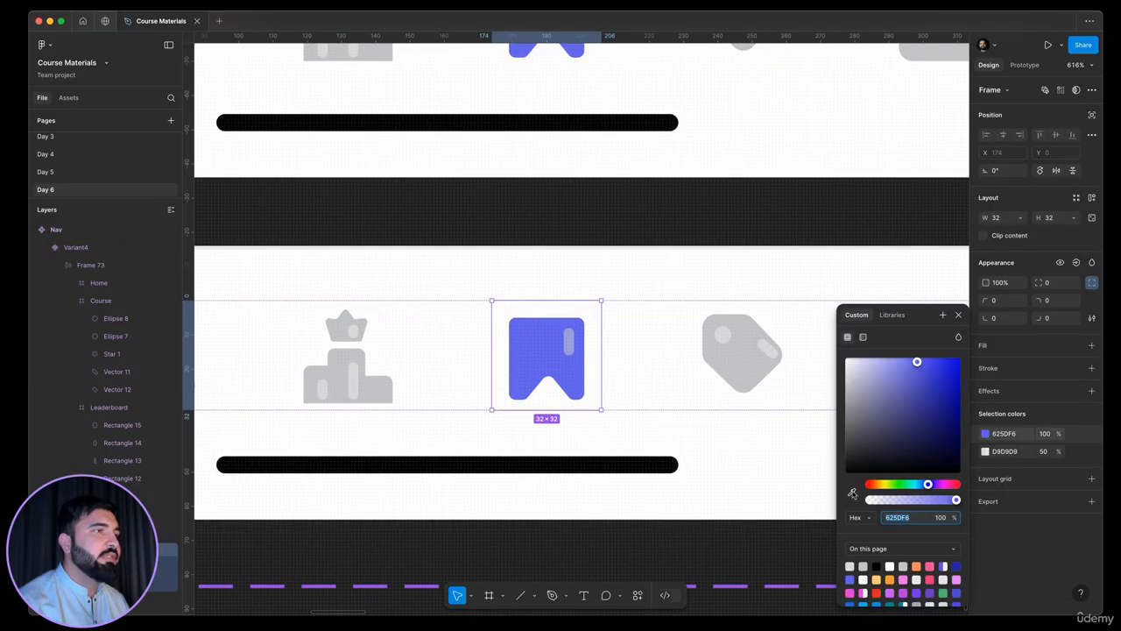
click(852, 494)
click(755, 383)
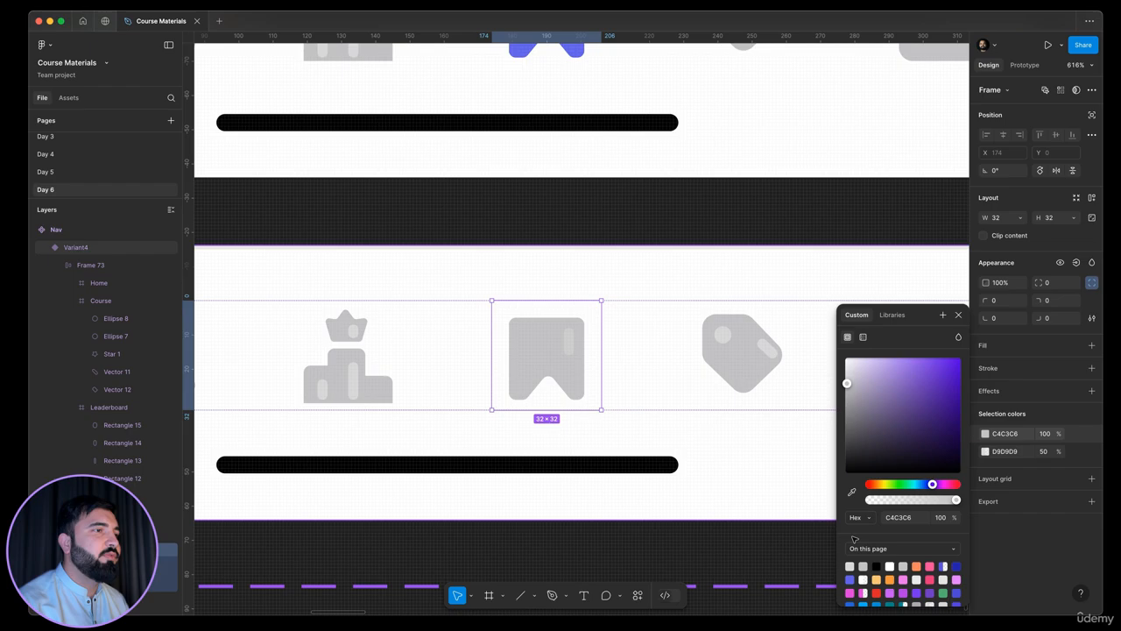
Set the fourth variant's bookmark highlight to D9D9D9 at 100% opacity, sampled from the tag icon's highlight
double_click(569, 340)
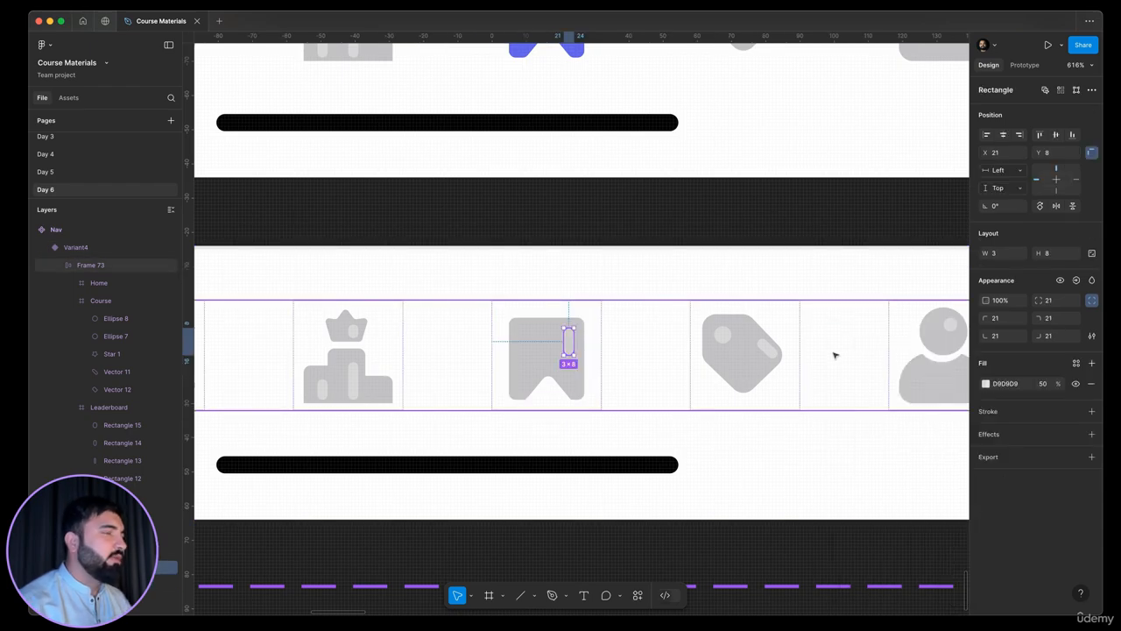
key(i)
click(767, 342)
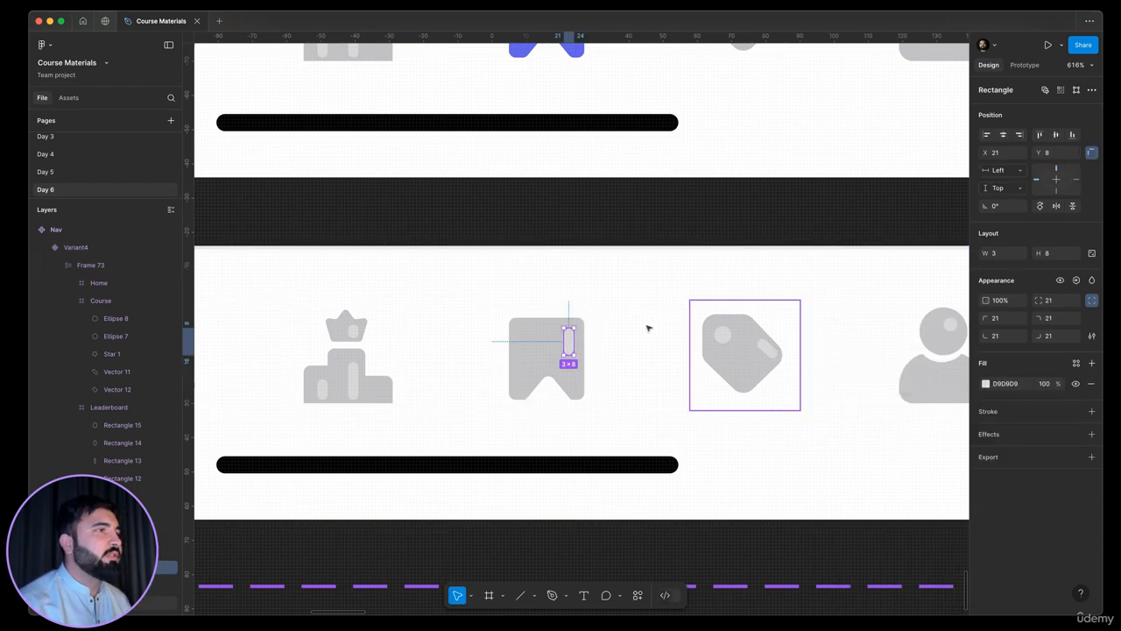
scroll(648, 328, down, 5)
click(621, 438)
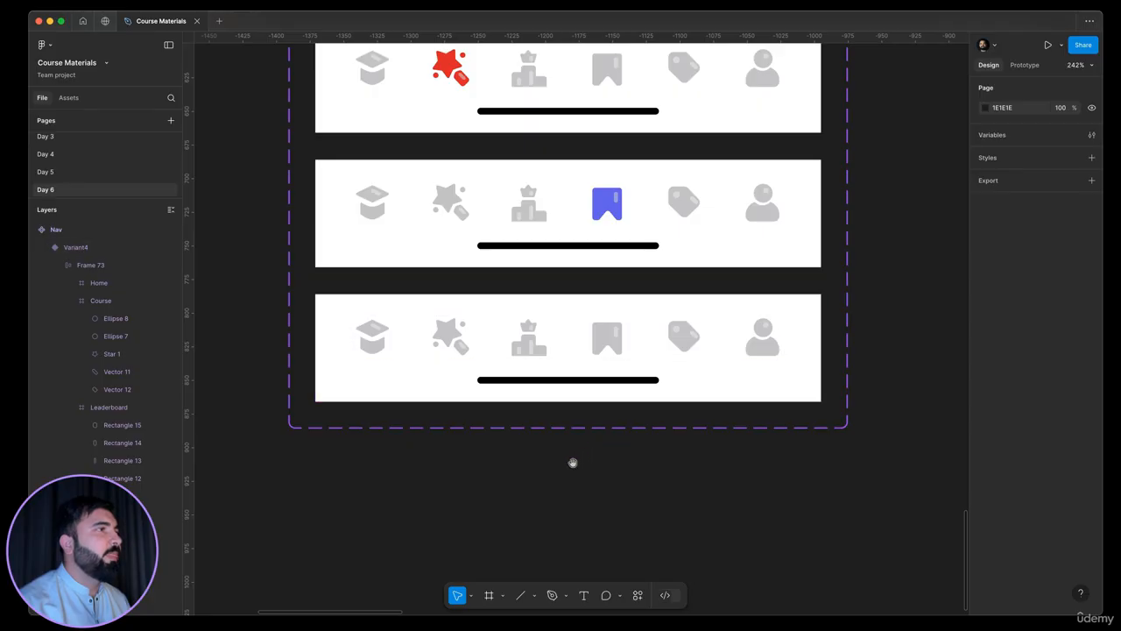
scroll(573, 462, right, 5)
scroll(573, 463, up, 1)
click(595, 366)
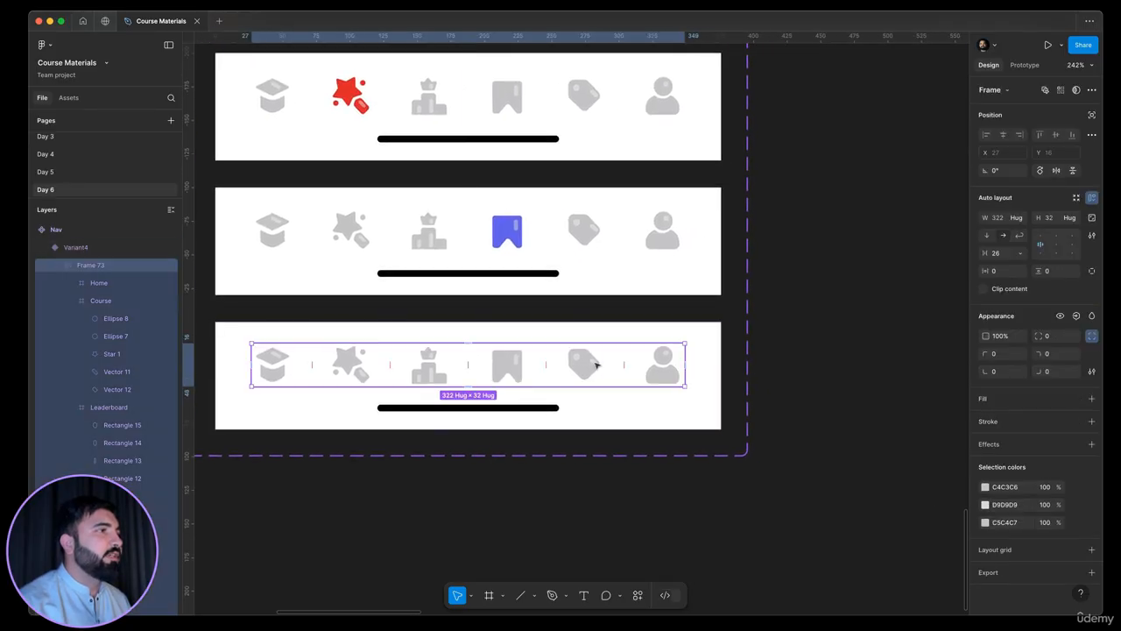
click(596, 366)
click(984, 433)
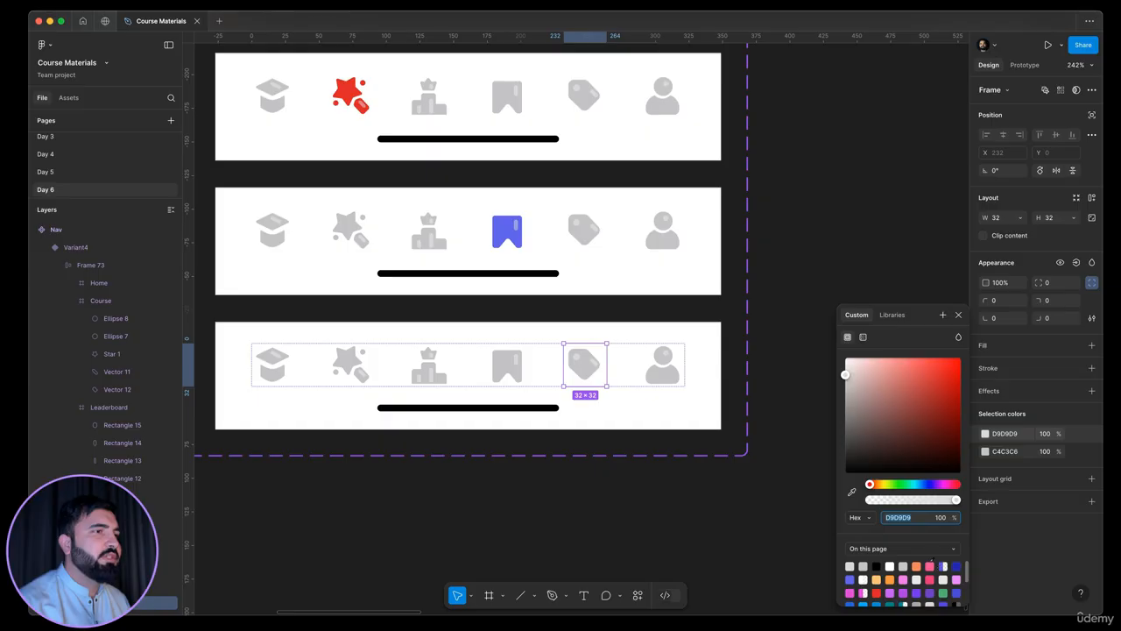
text(F24A9D)
key(Return)
key(super+z)
key(super+z)
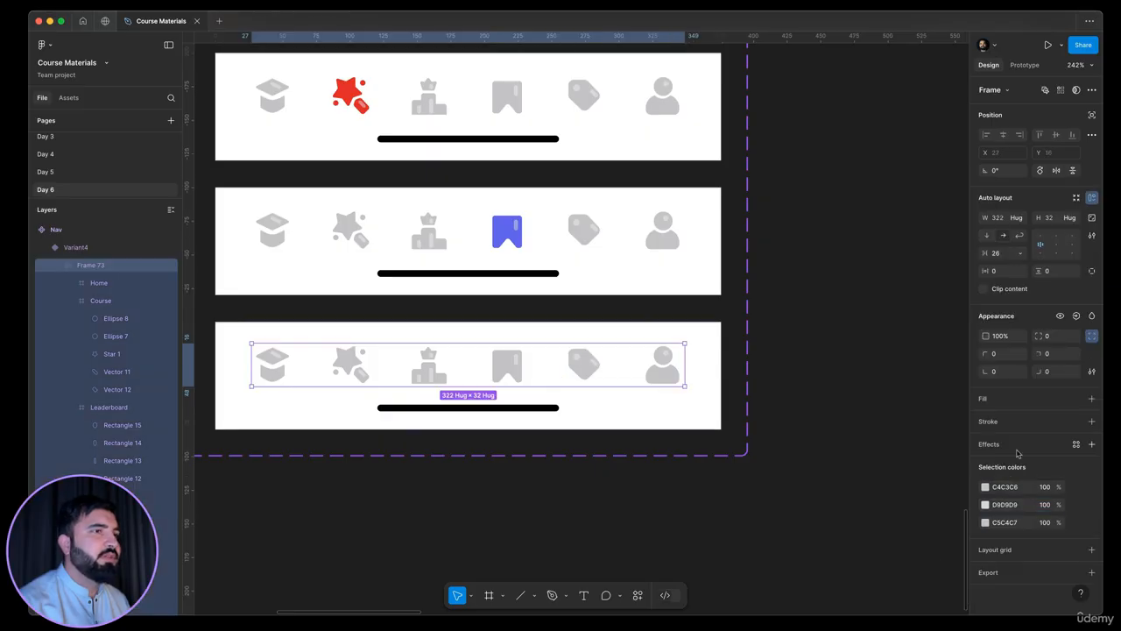
Recolour the body of the fourth variant's tag icon from C4C3C6 to the pink F24A9D
click(582, 363)
click(985, 452)
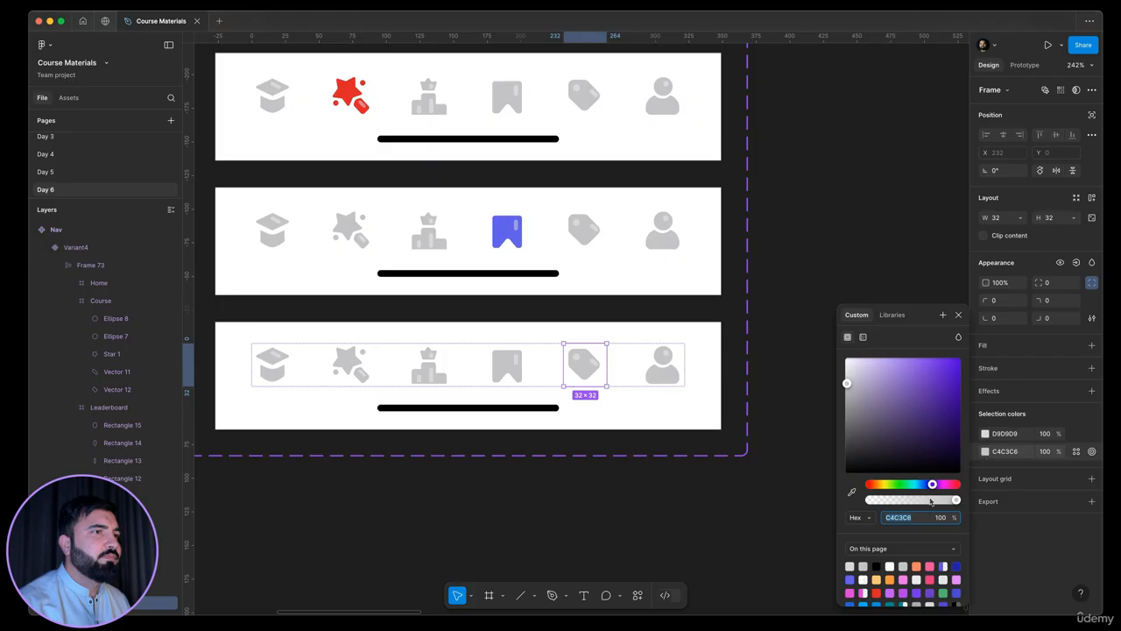
text(F24A9D)
key(Return)
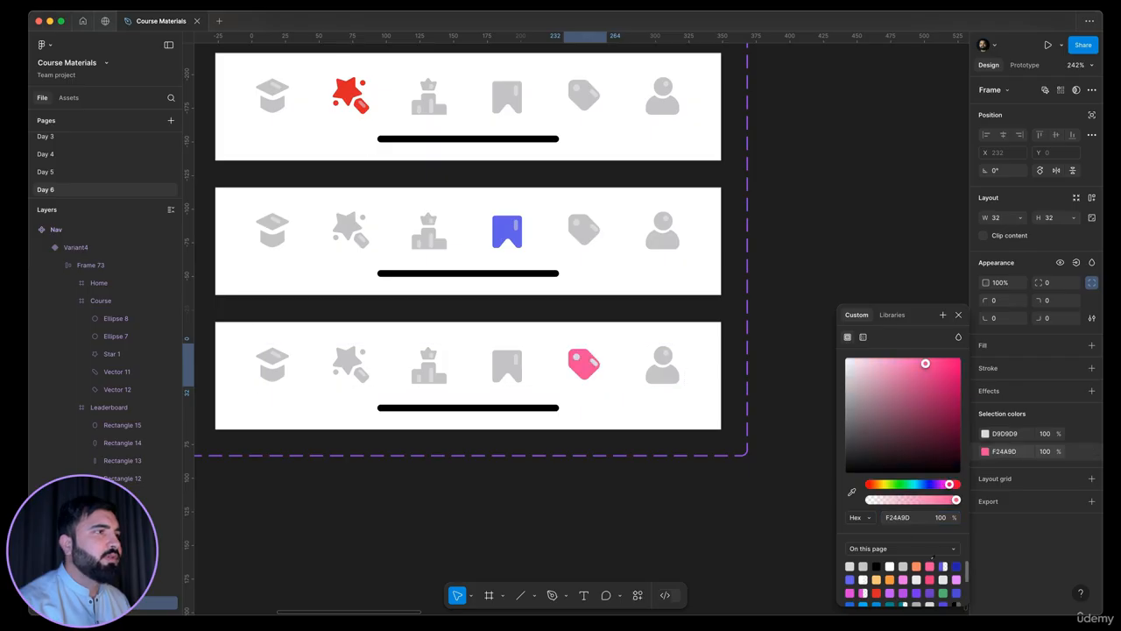
Set the fill opacity of the two D9D9D9 highlights on the pink tag icon to 50%
scroll(599, 356, up, 5)
super+click(581, 375)
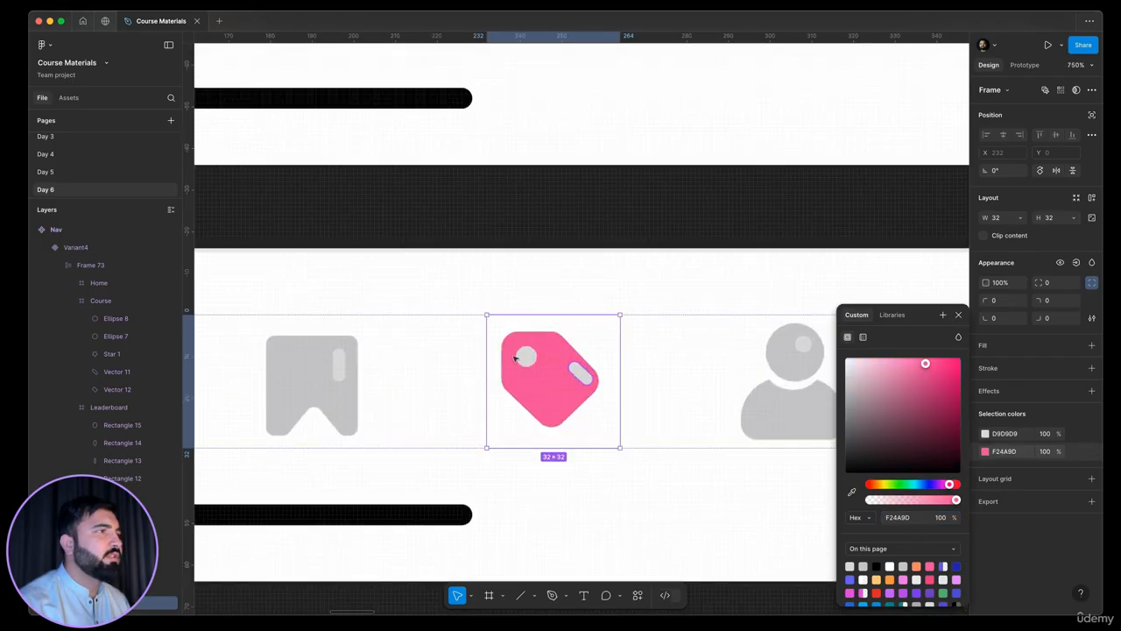
shift+click(526, 355)
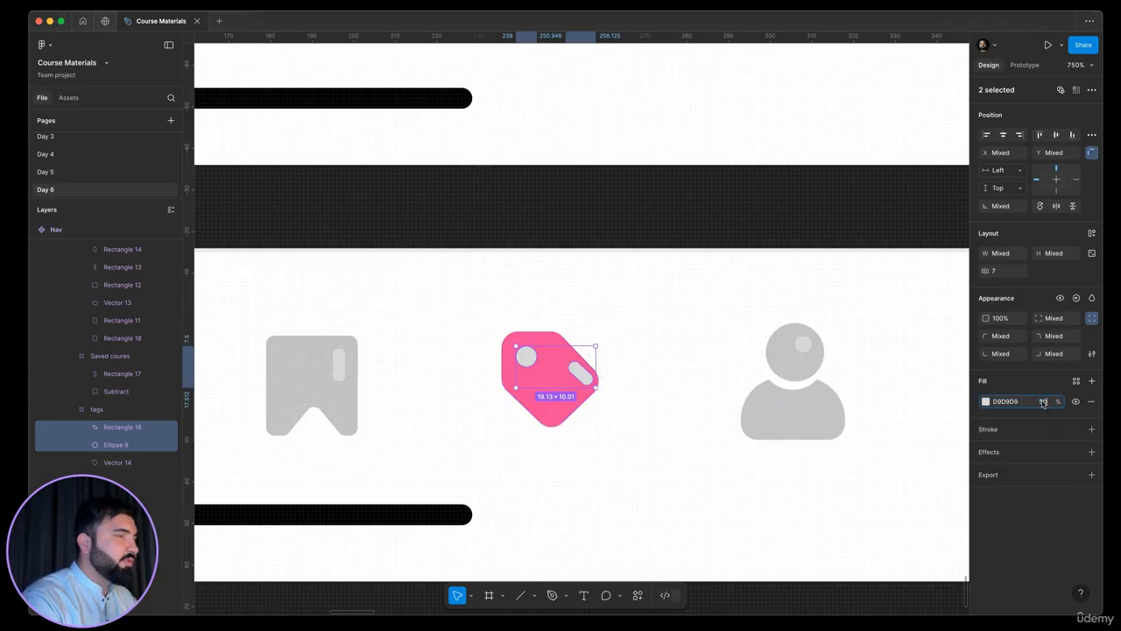
key(Return)
scroll(576, 293, down, 5)
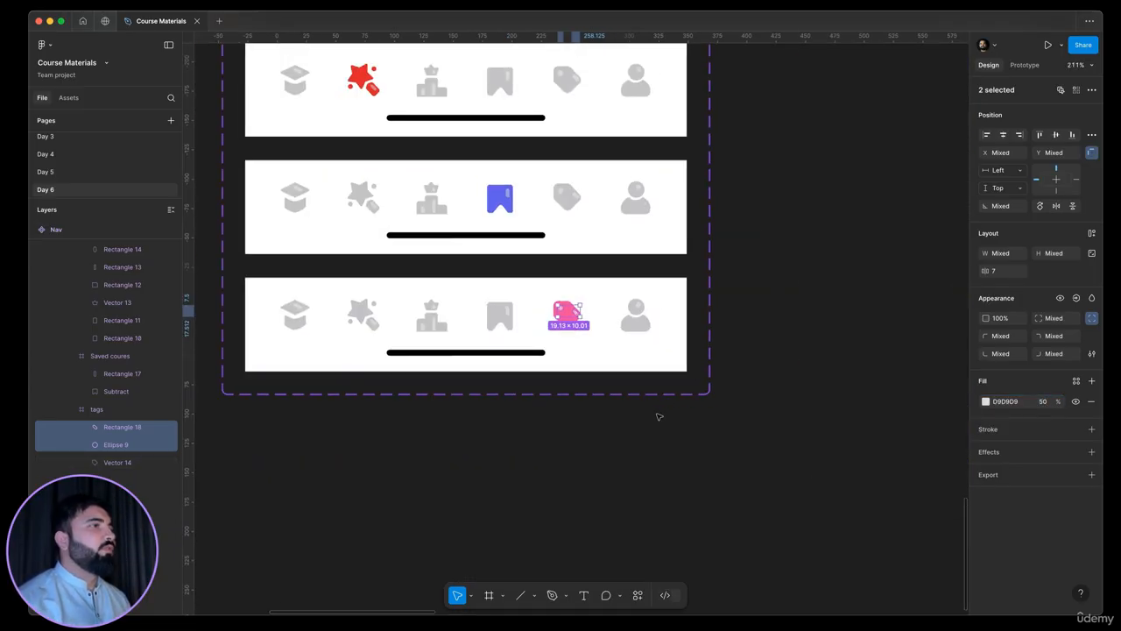
Add a fifth variant to the Nav component, based on the variant with the pink tag icon
click(658, 413)
click(698, 315)
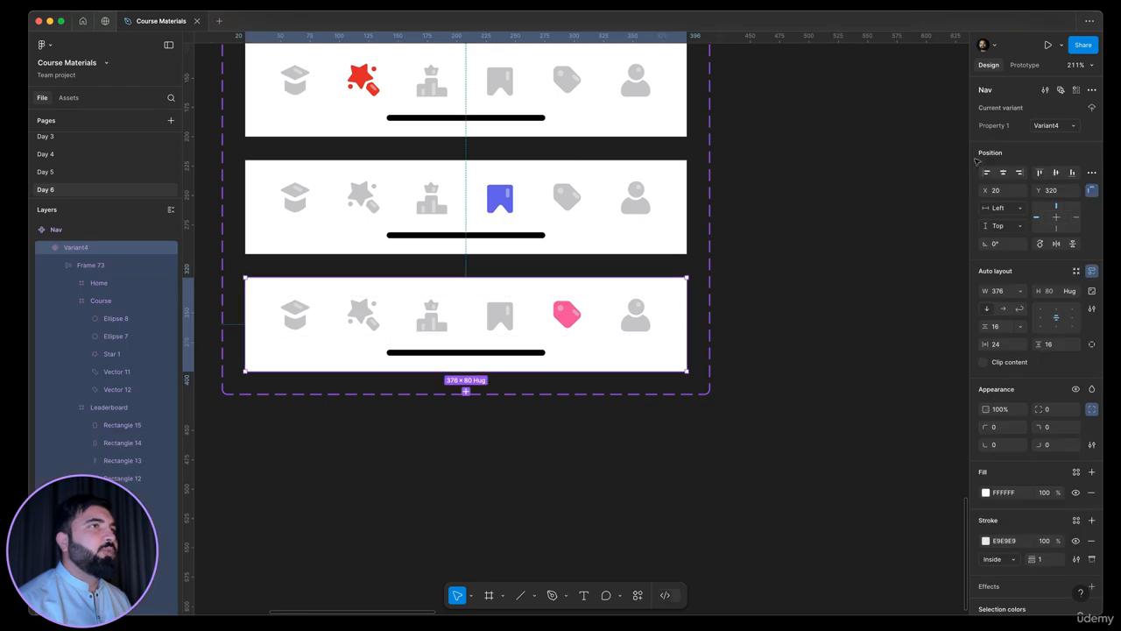
click(467, 391)
scroll(469, 464, up, 3)
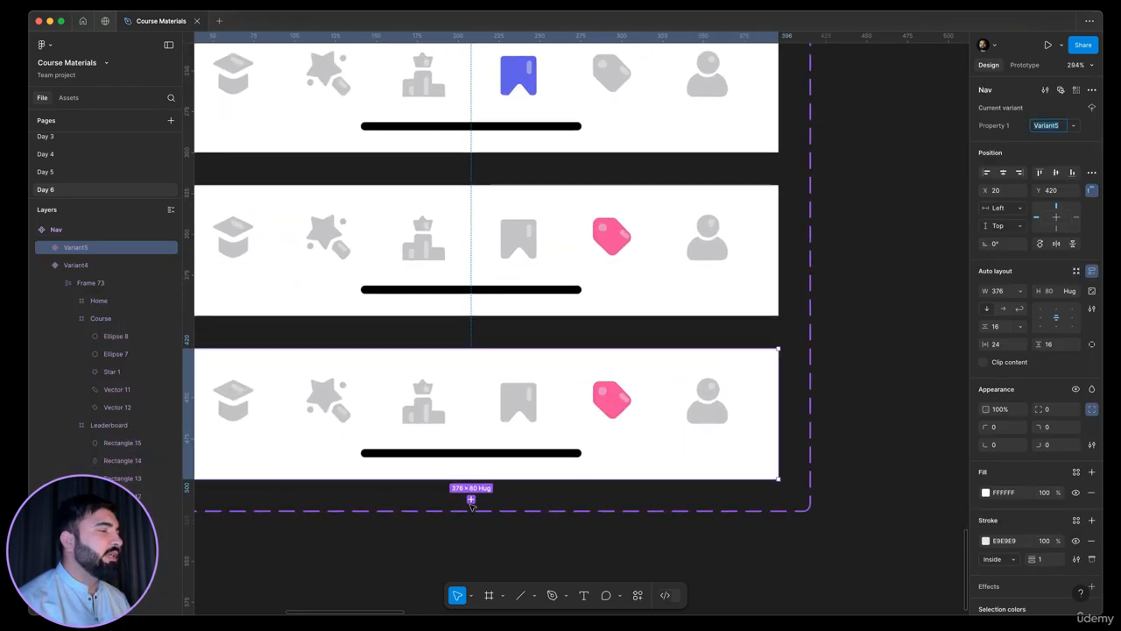
scroll(473, 491, down, 5)
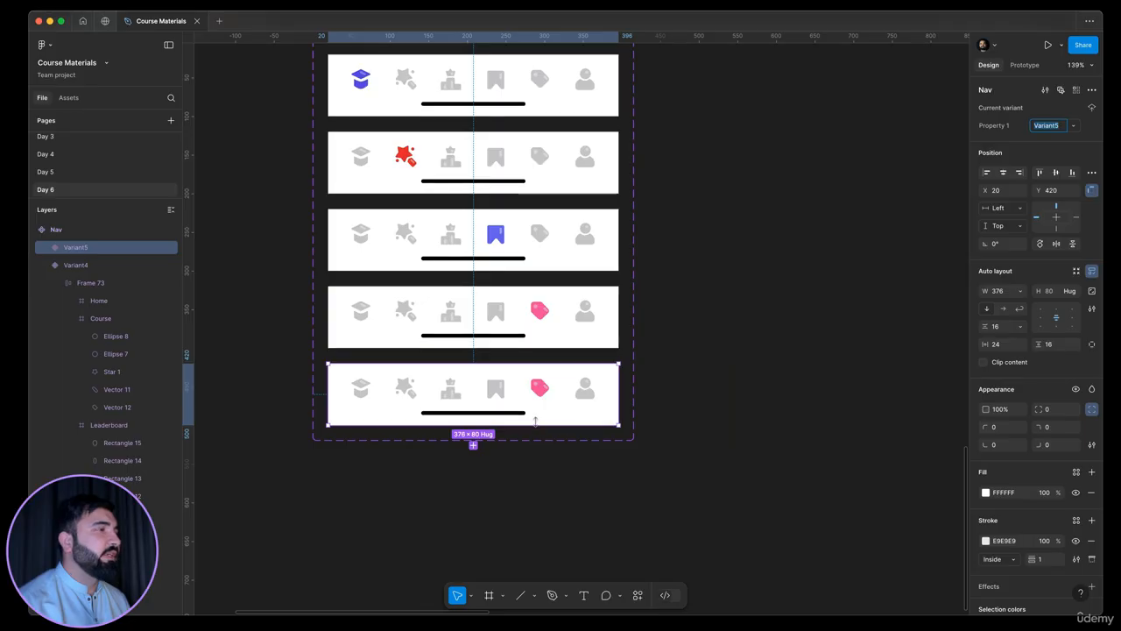
Examine the colour of the active profile icon in the navigation bar of the reference Profile screen
scroll(542, 416, down, 5)
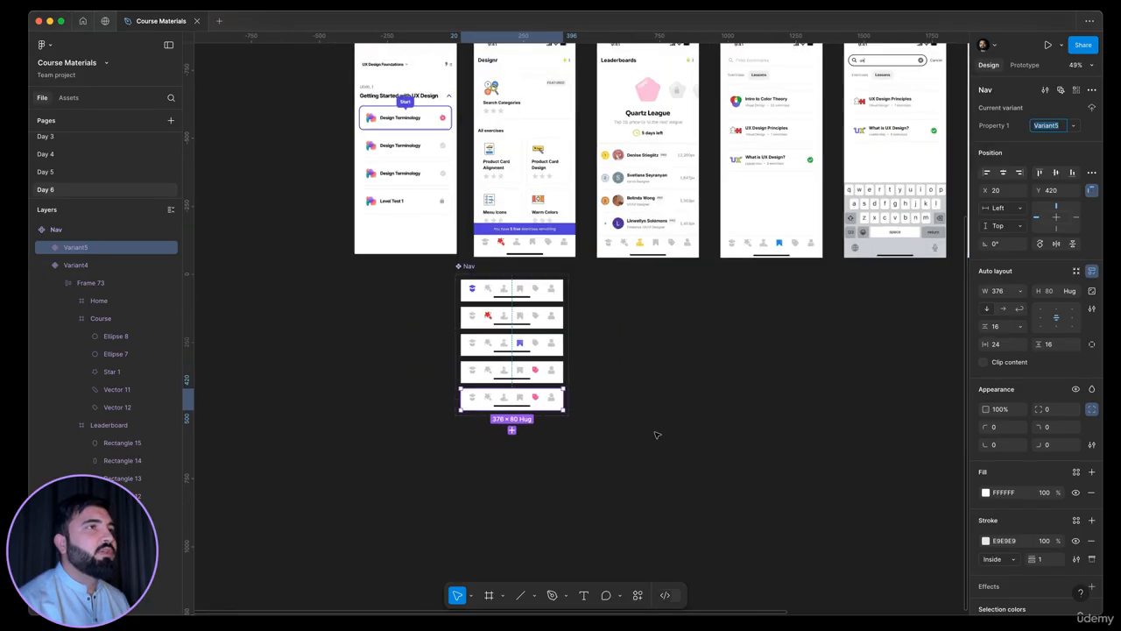
click(705, 391)
scroll(705, 391, right, 10)
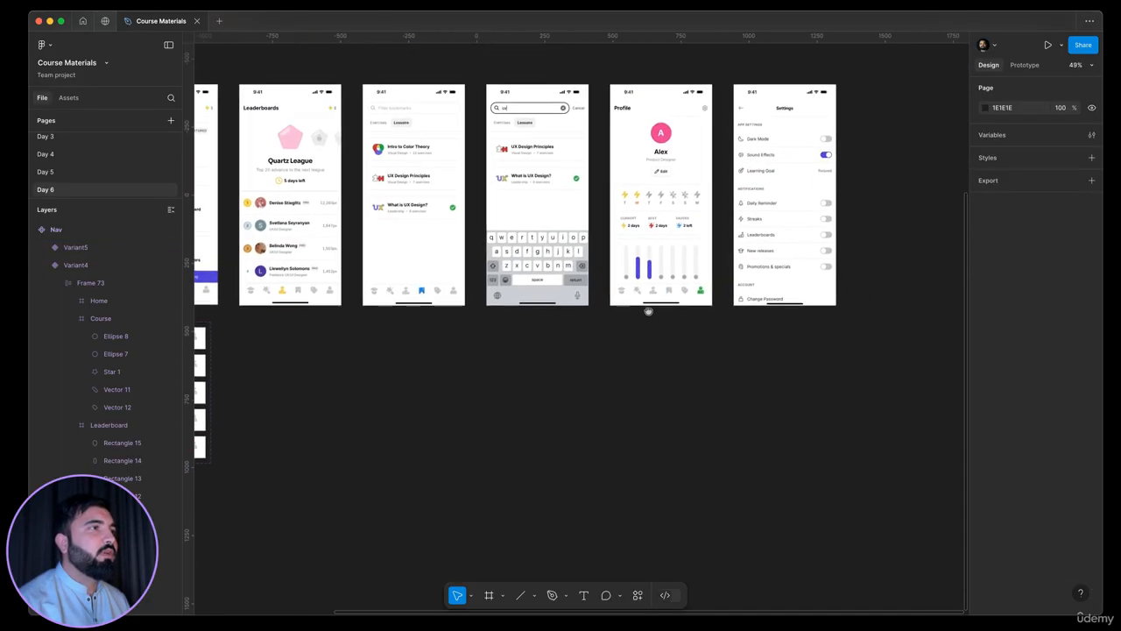
scroll(807, 273, up, 5)
scroll(807, 272, up, 2)
scroll(633, 406, down, 5)
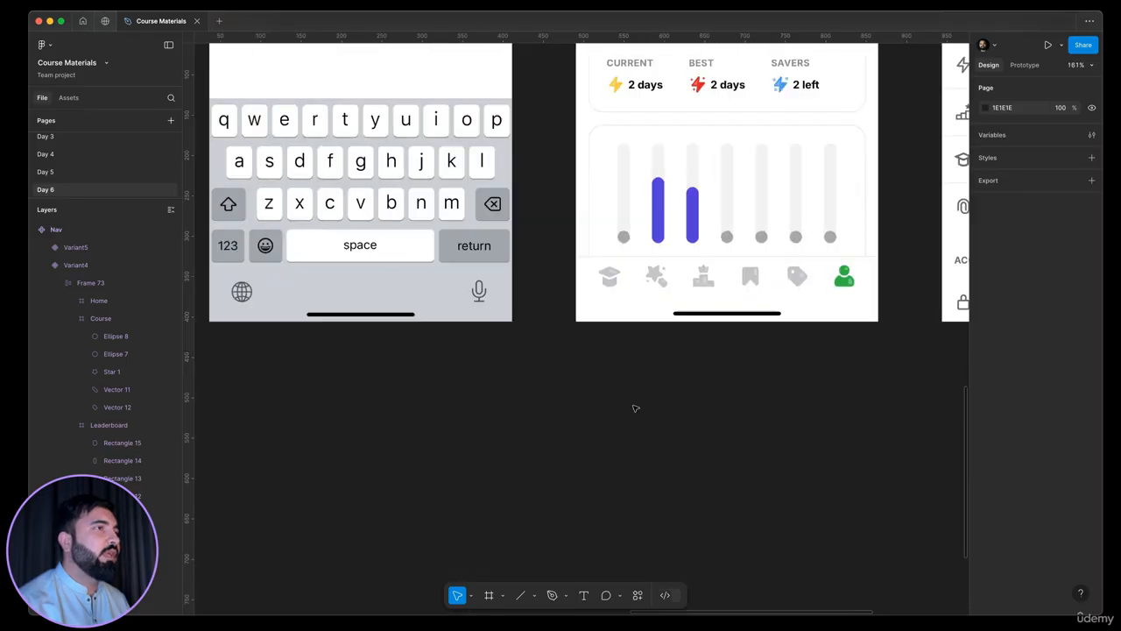
scroll(577, 397, left, 5)
scroll(578, 397, left, 5)
scroll(599, 449, up, 10)
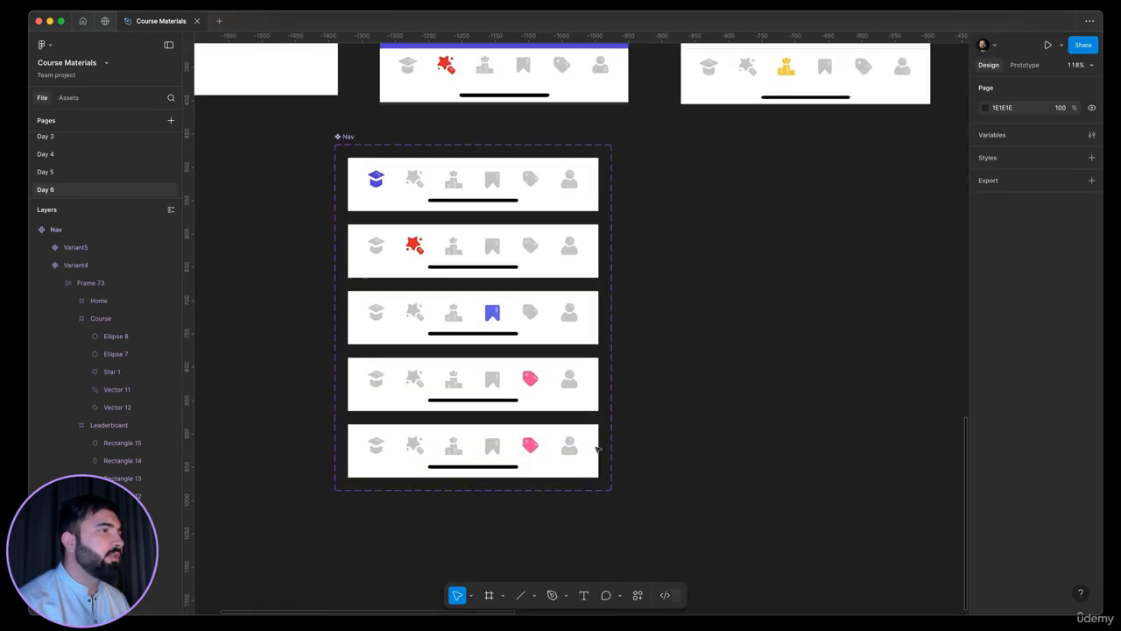
Recolour the fifth variant's profile icon green 52B471 and set the fill opacity of its D9D9D9 highlight to 50%
click(600, 449)
click(599, 448)
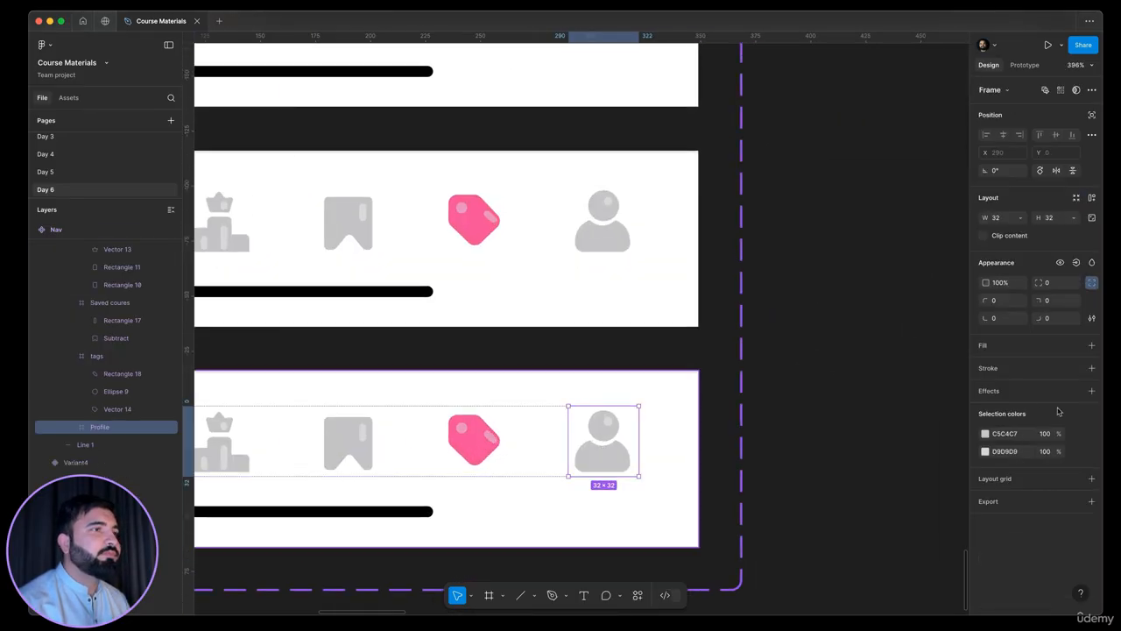
click(985, 434)
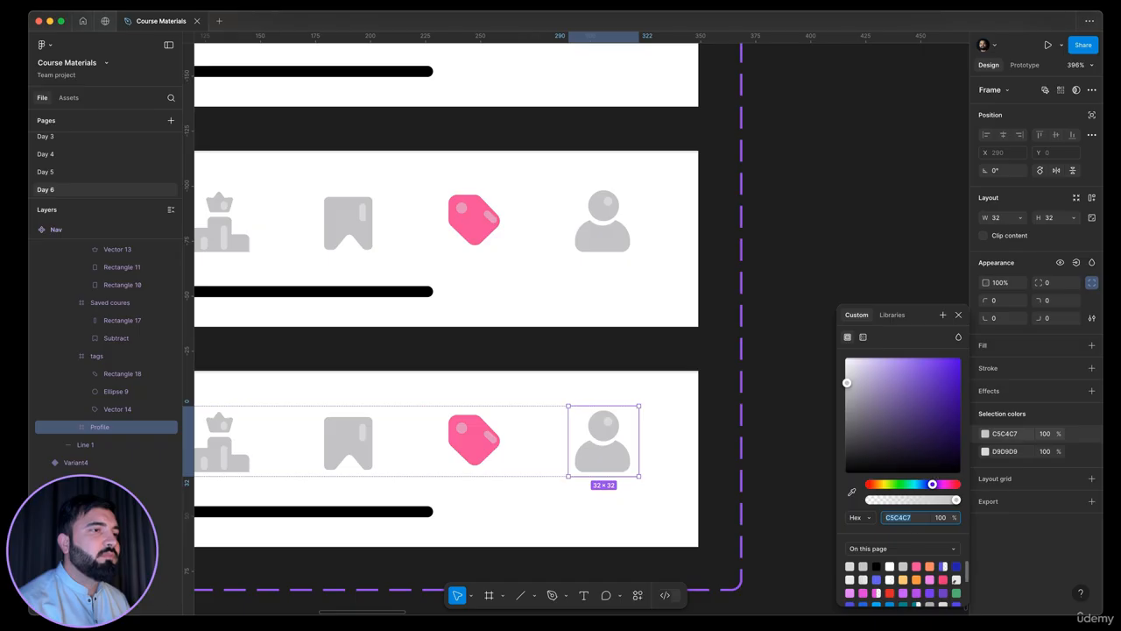
click(956, 593)
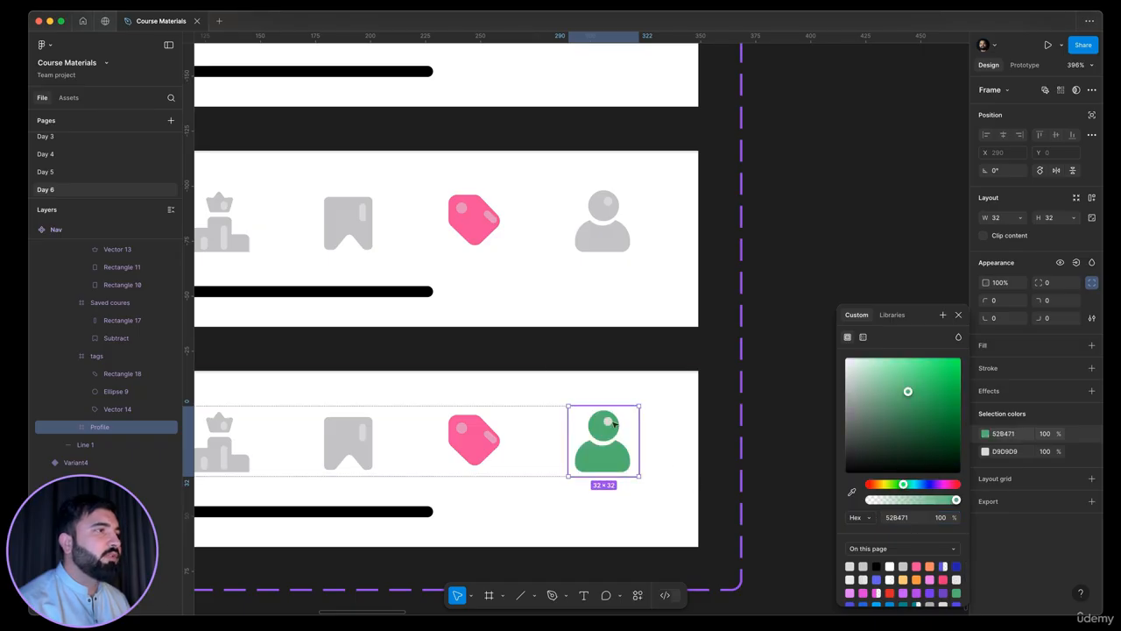
double_click(609, 423)
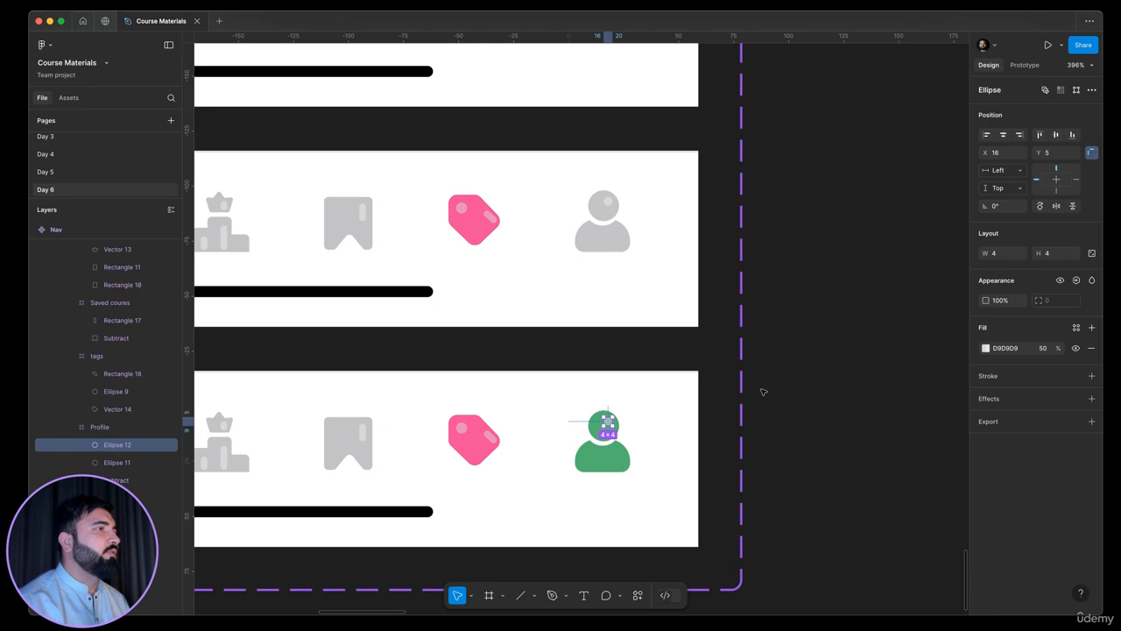
click(764, 392)
Recolour the body of the fifth variant's tag icon with the grey C4C3C6 sampled from its bookmark icon
double_click(485, 429)
double_click(485, 429)
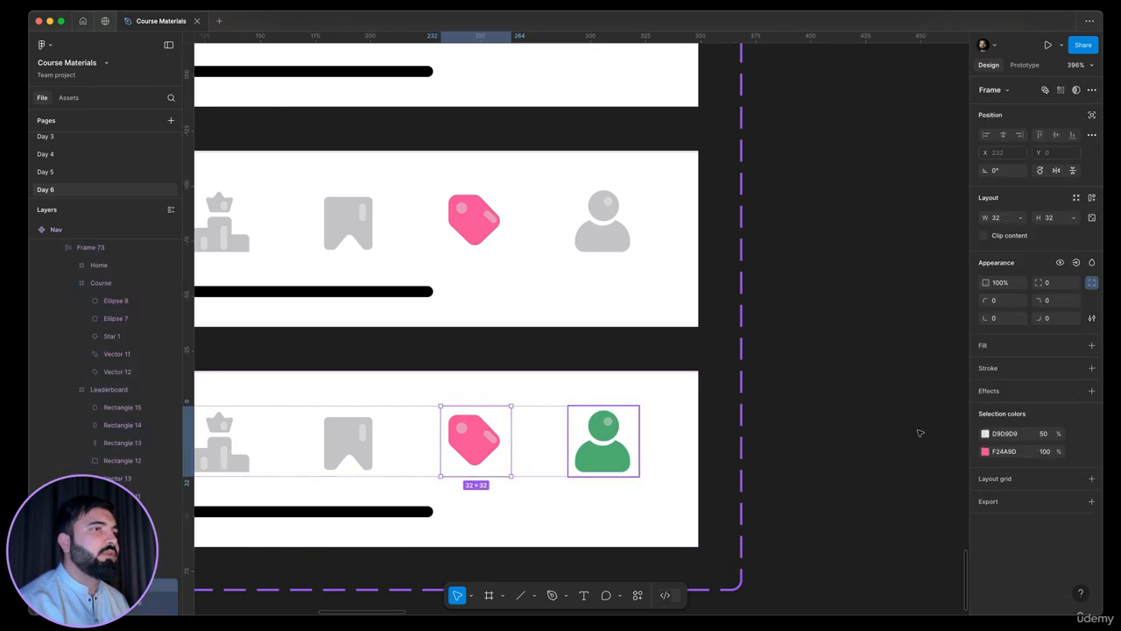
click(984, 452)
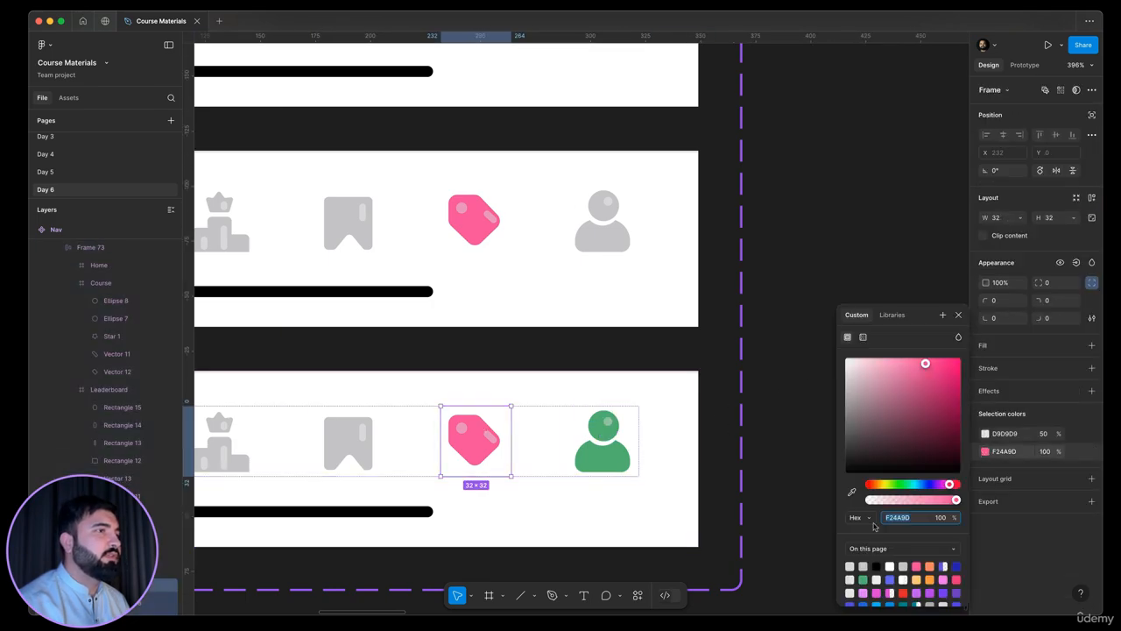
click(852, 491)
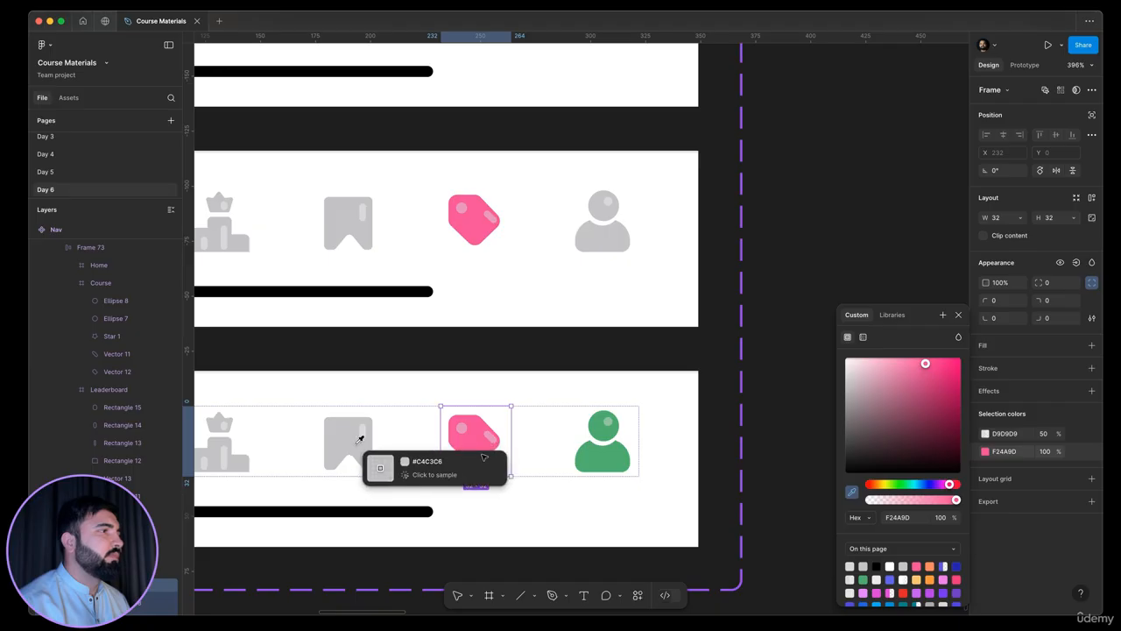
click(367, 460)
key(Escape)
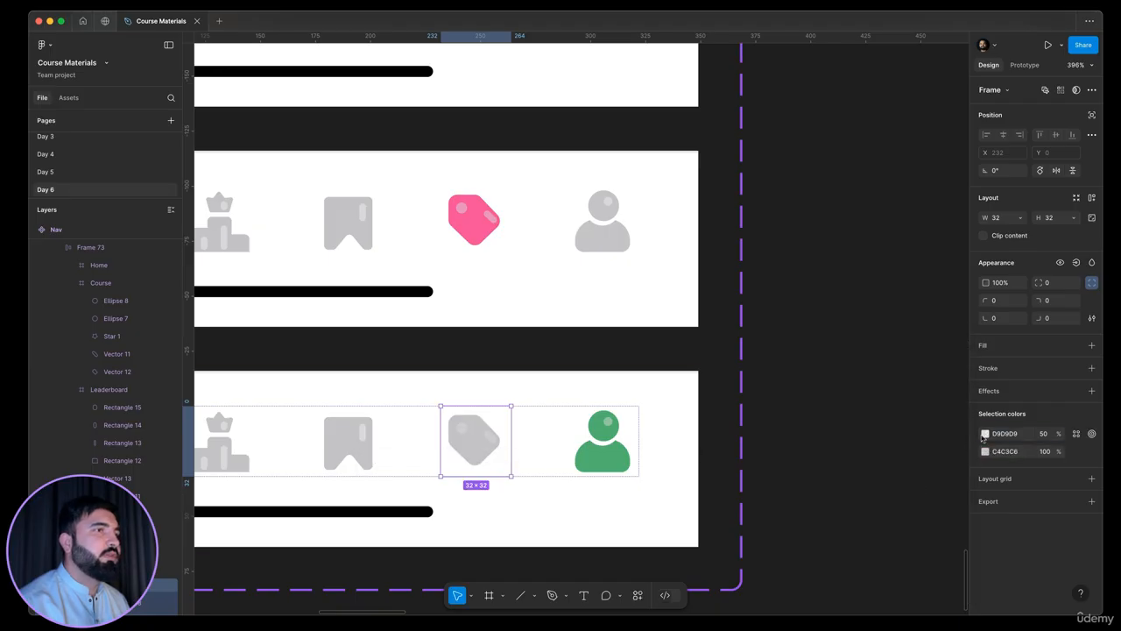
Set the fifth variant's tag highlights to D9D9D9 at 100% opacity, sampled from the bookmark icon's highlight
click(984, 435)
click(851, 492)
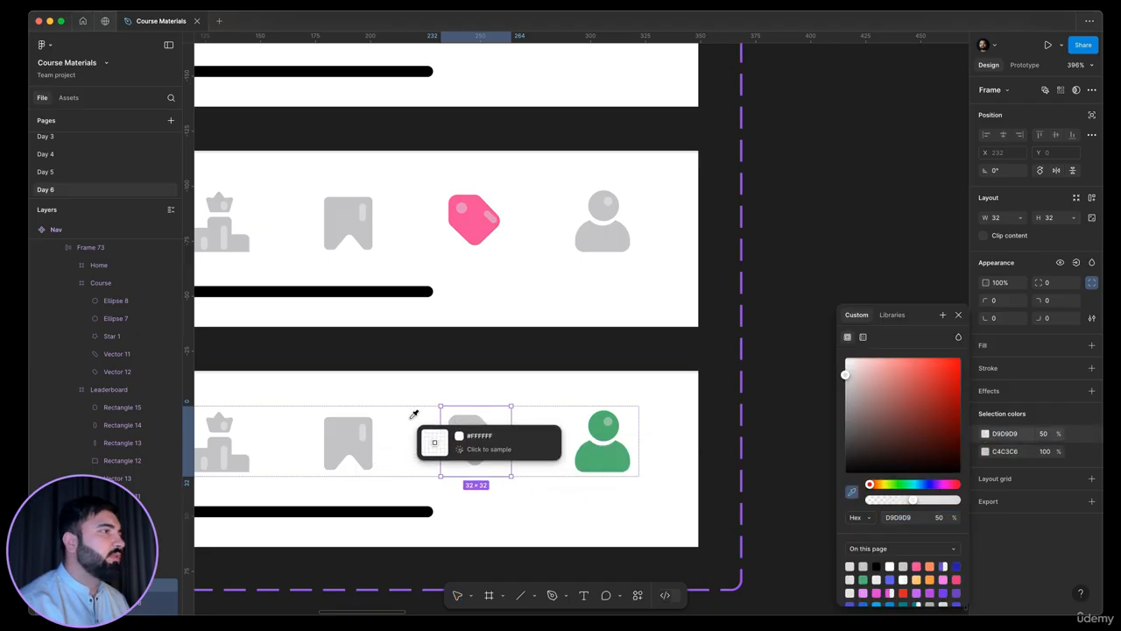
click(362, 429)
scroll(709, 391, down, 5)
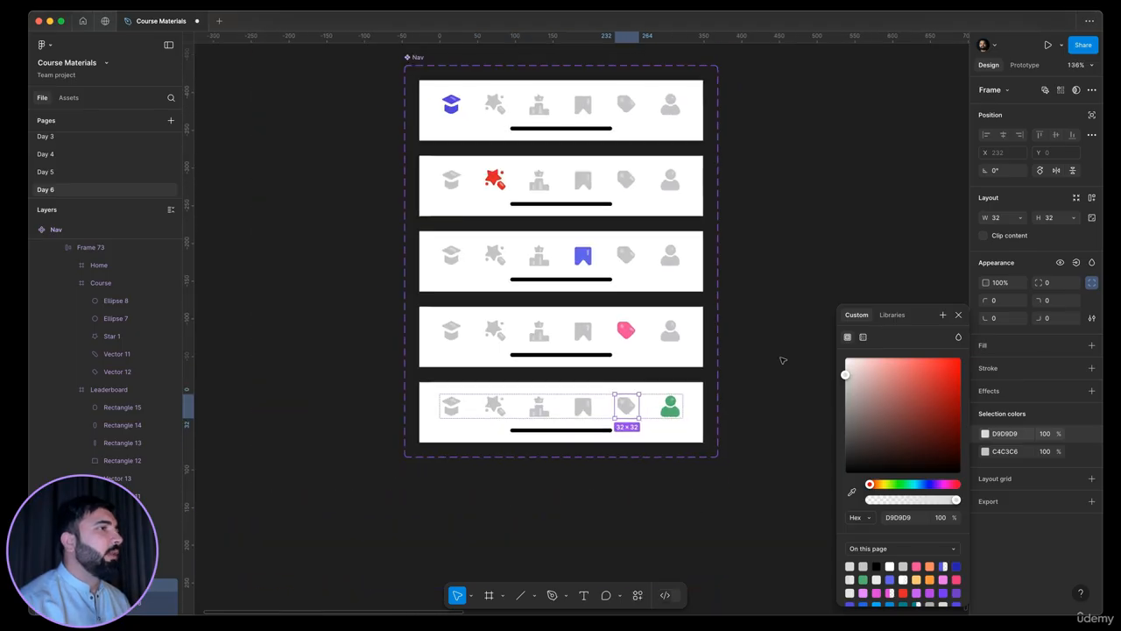
click(769, 384)
Rename the Nav component's Default variant, the one with the coloured graduation-cap icon, as Home
drag(605, 388, 673, 334)
scroll(551, 340, down, 3)
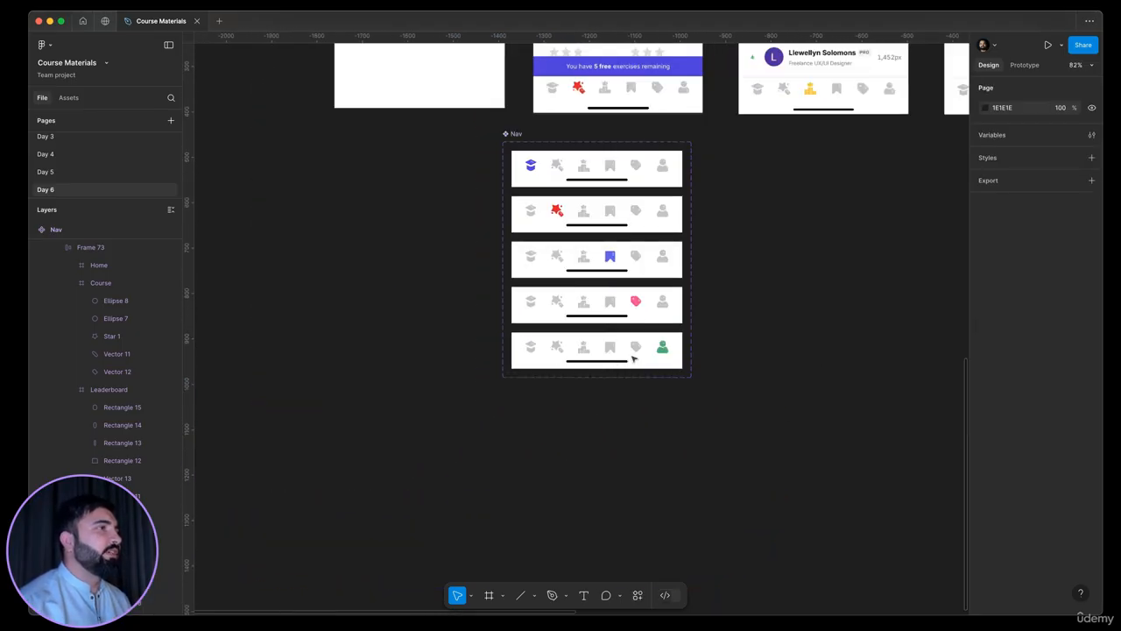
scroll(630, 177, up, 2)
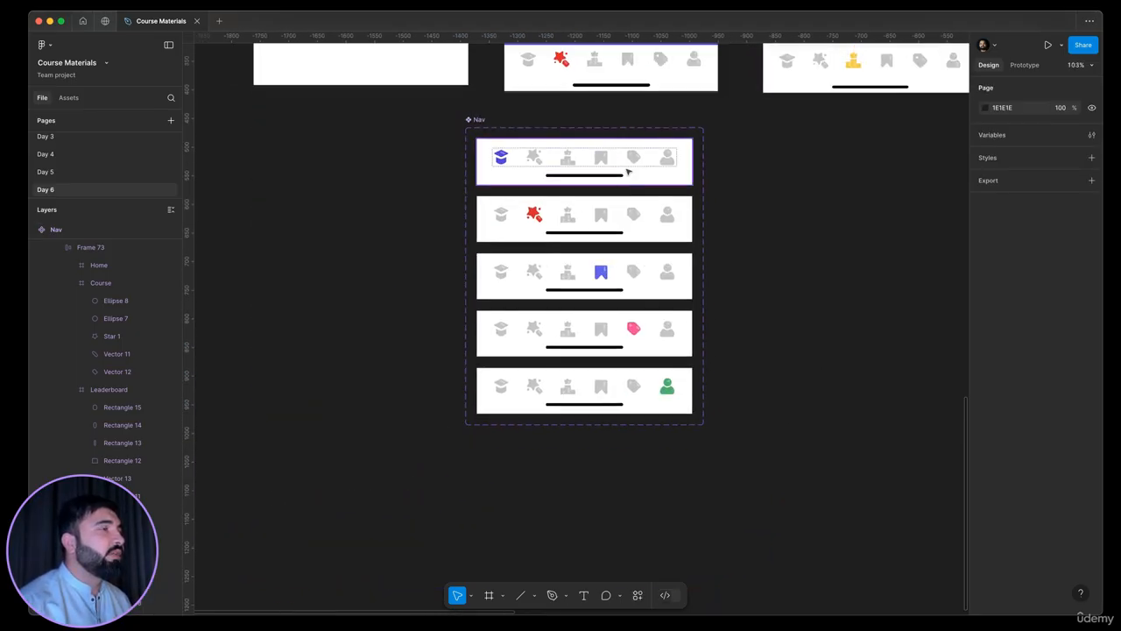
scroll(621, 168, up, 3)
click(622, 167)
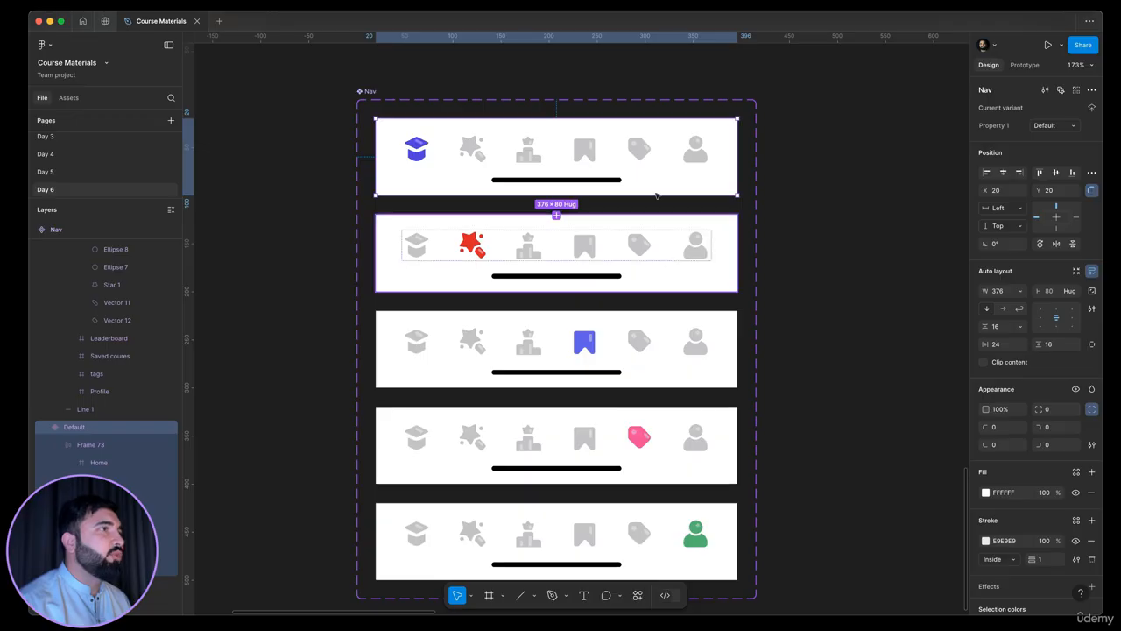
click(664, 170)
click(848, 171)
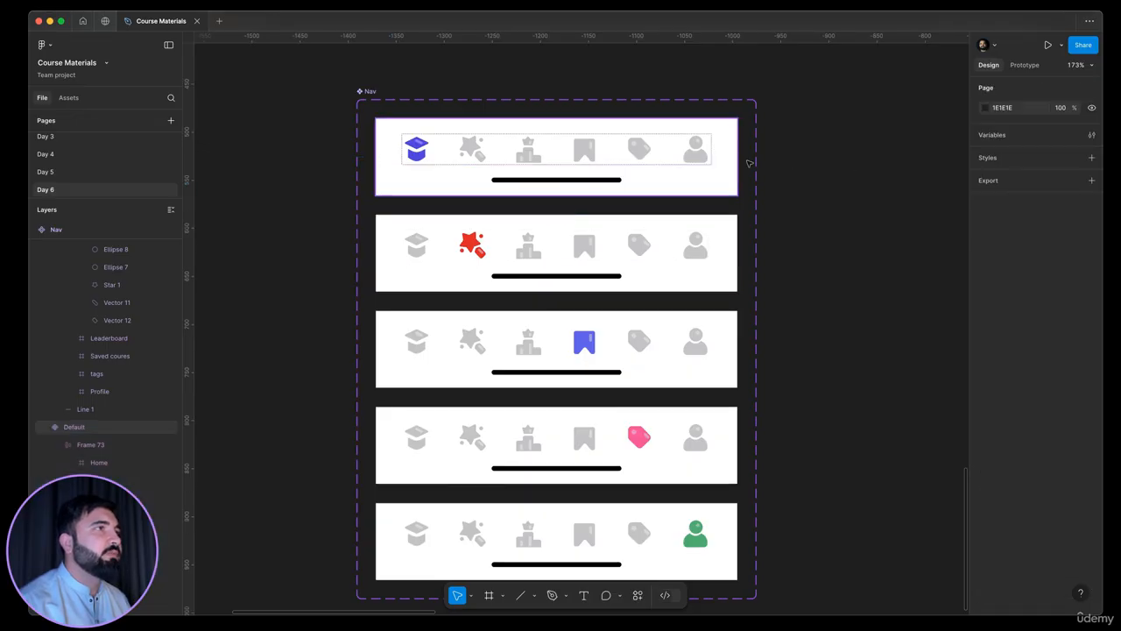
click(732, 162)
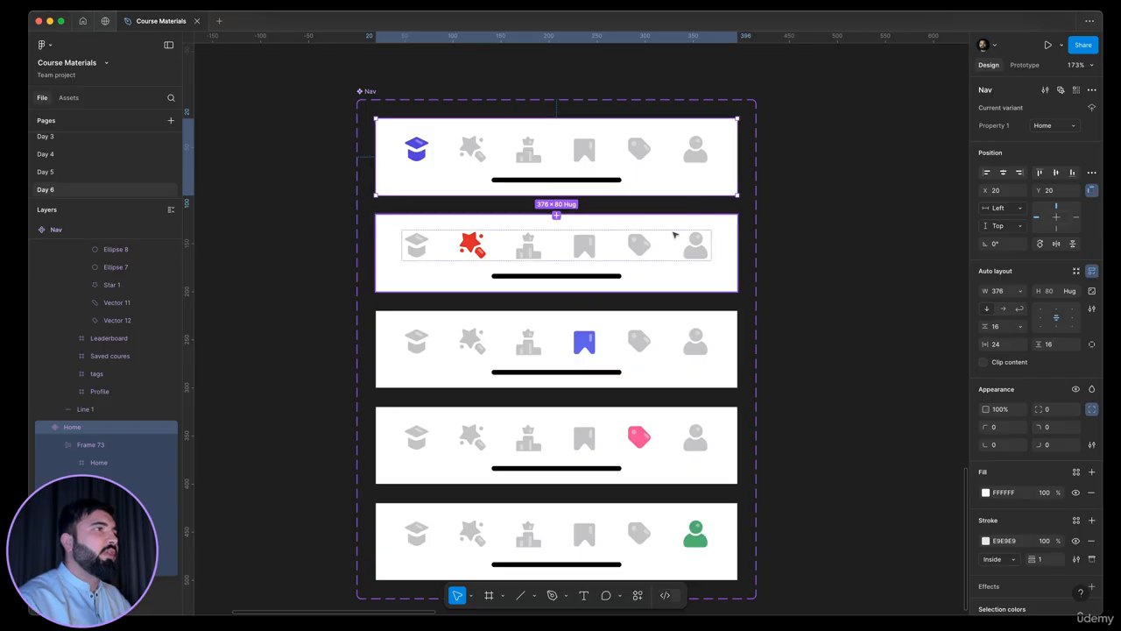
Add a sixth variant to the Nav component, based on the variant with the green profile icon
click(673, 236)
click(645, 344)
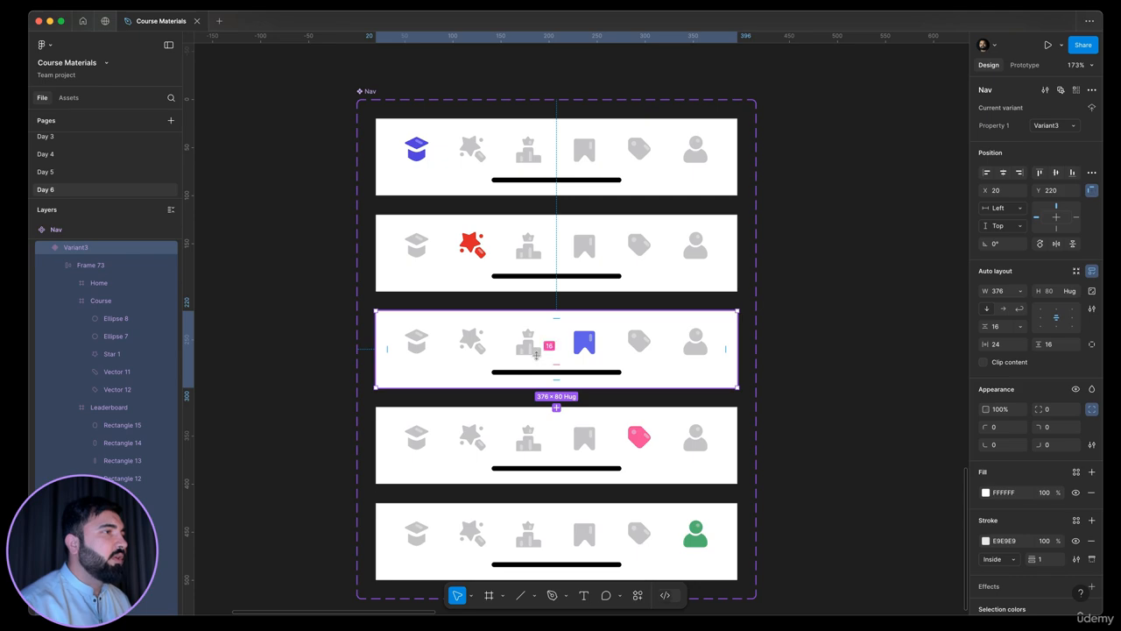
scroll(542, 350, up, 2)
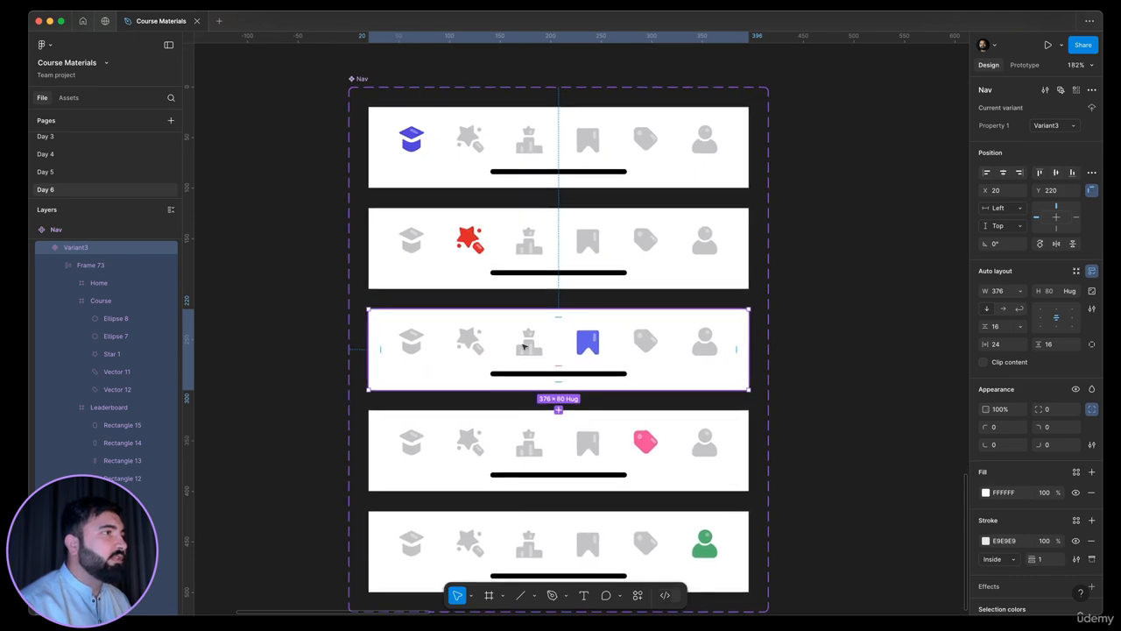
scroll(524, 347, up, 2)
scroll(553, 341, down, 5)
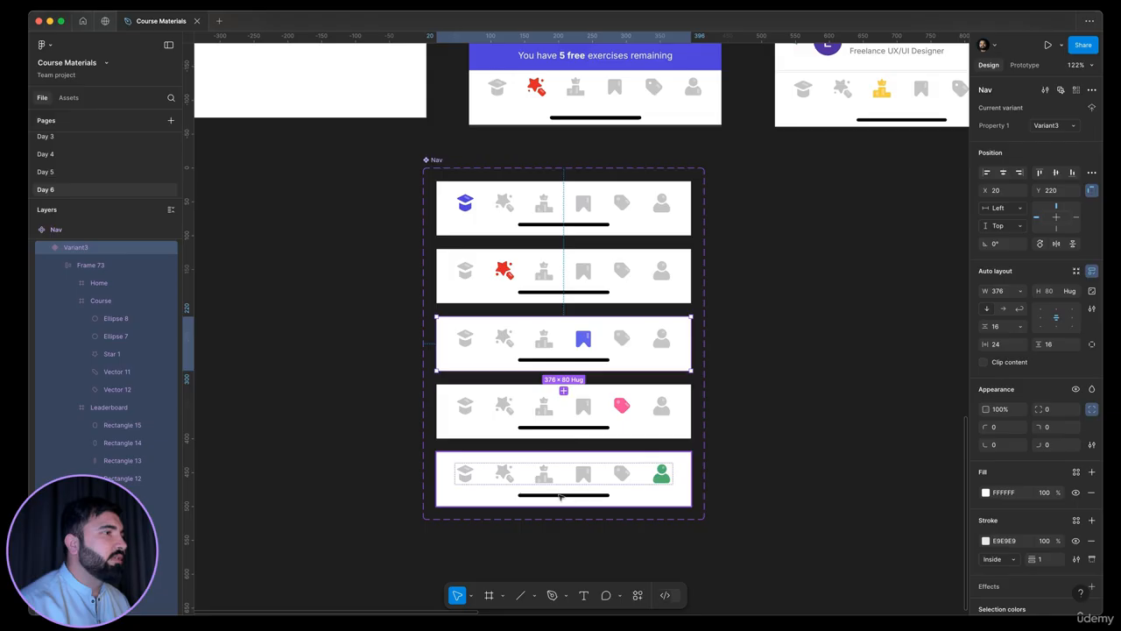
click(568, 502)
click(565, 527)
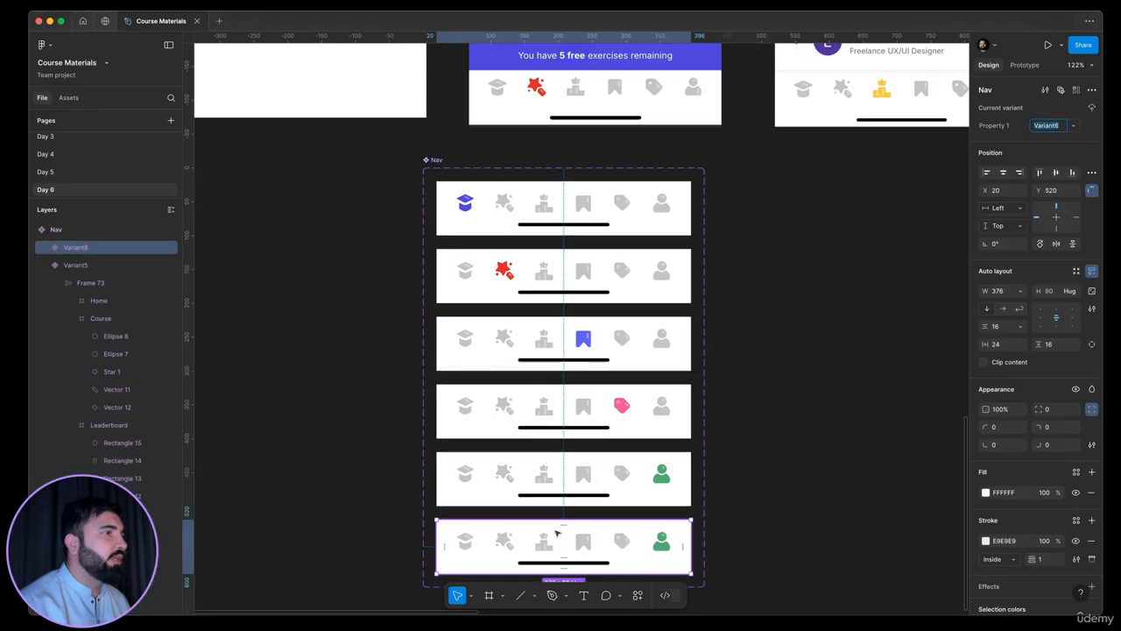
Recolour the sixth variant's leaderboard icon with the yellow F4CD34 sampled from the reference Leaderboards screen
click(555, 362)
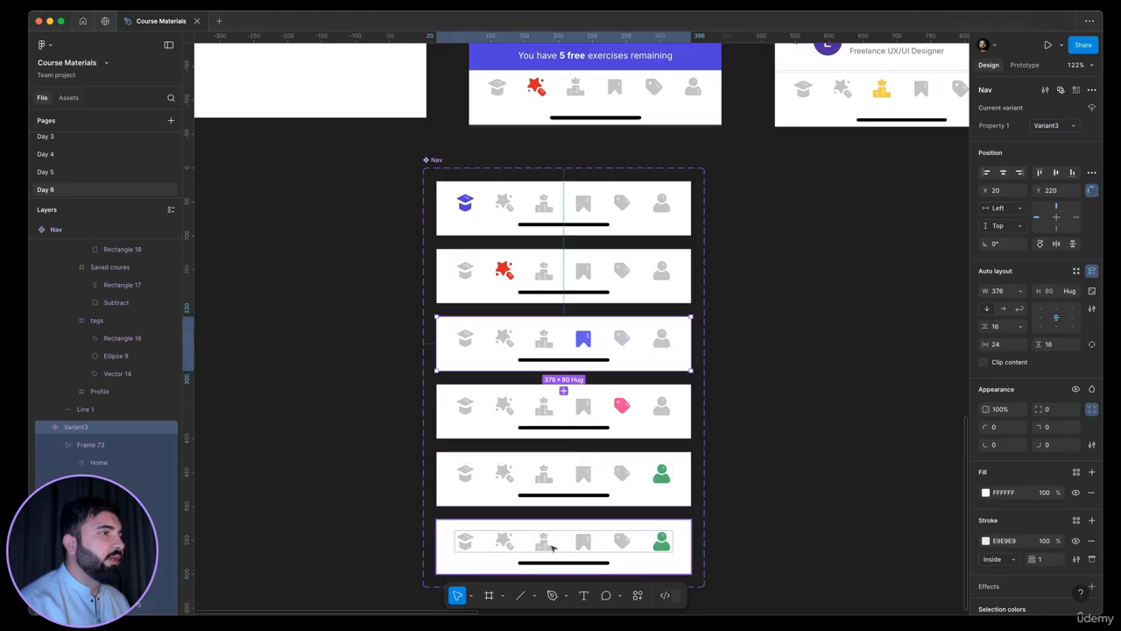
click(556, 550)
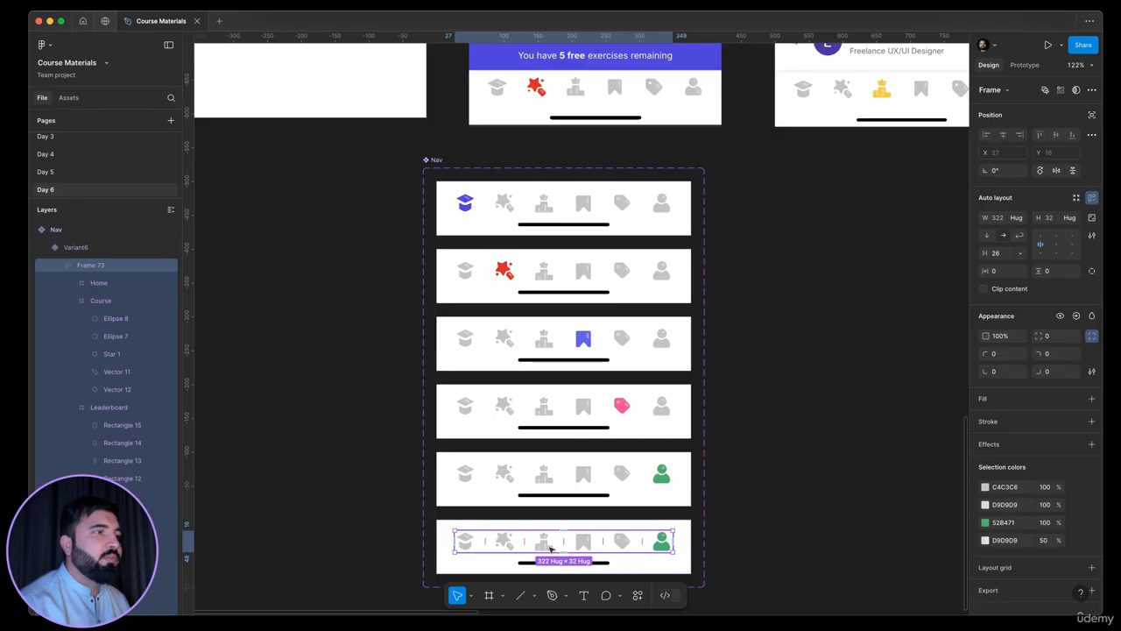
double_click(550, 549)
click(984, 435)
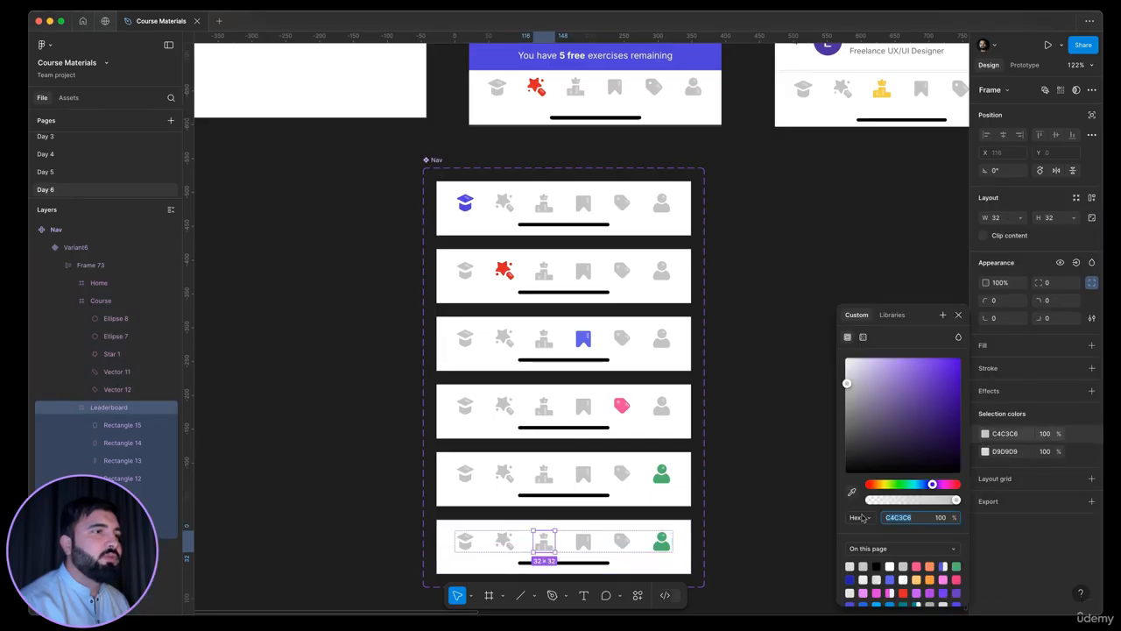
text(FFC470)
key(Return)
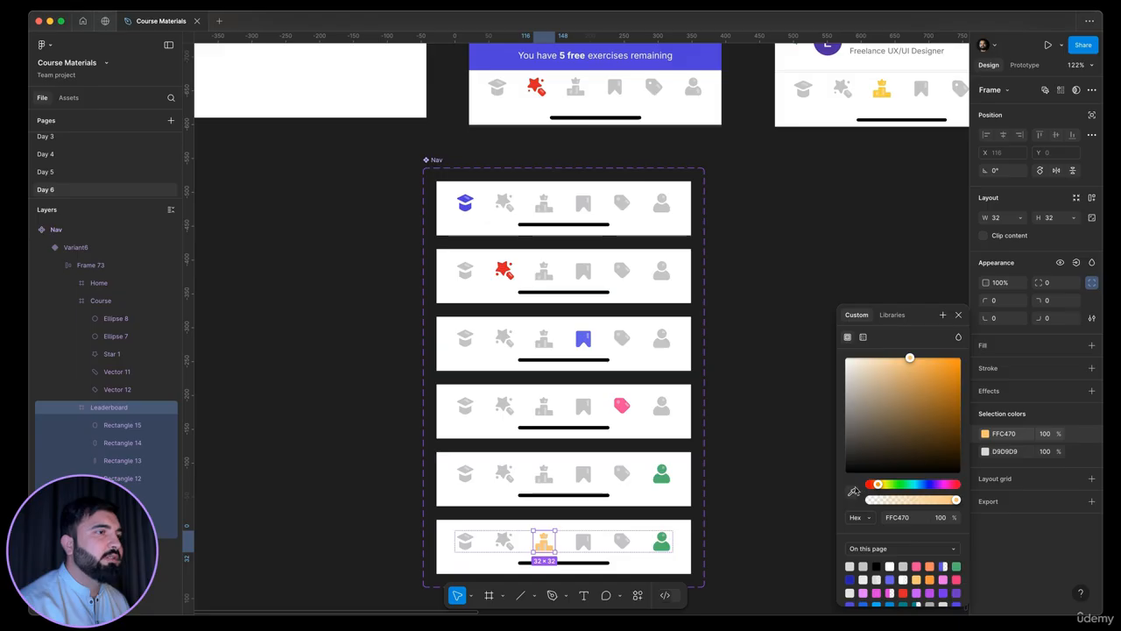
click(853, 492)
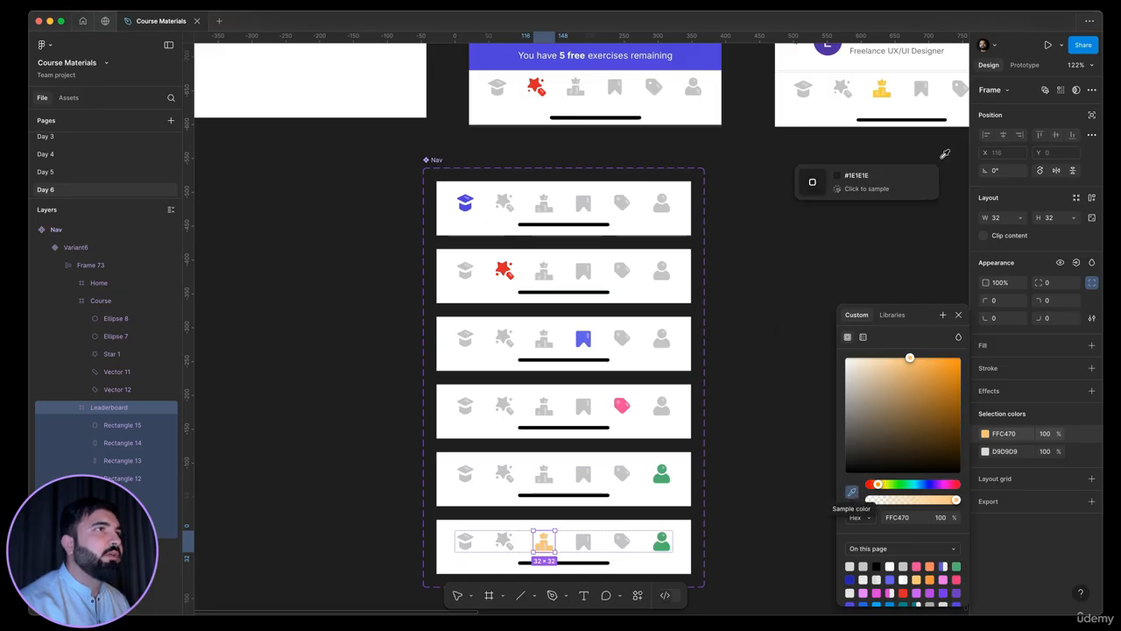
click(886, 95)
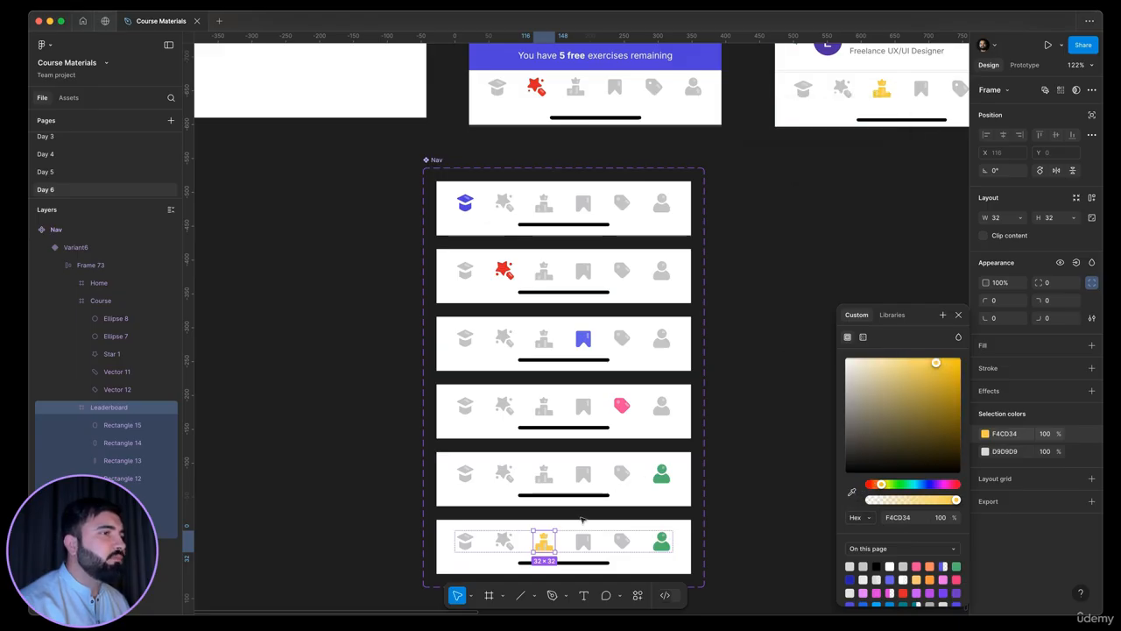
Set the fill of the sixth variant's three leaderboard icon highlights to FFFFFF at 50% opacity
scroll(581, 521, up, 10)
scroll(493, 526, down, 3)
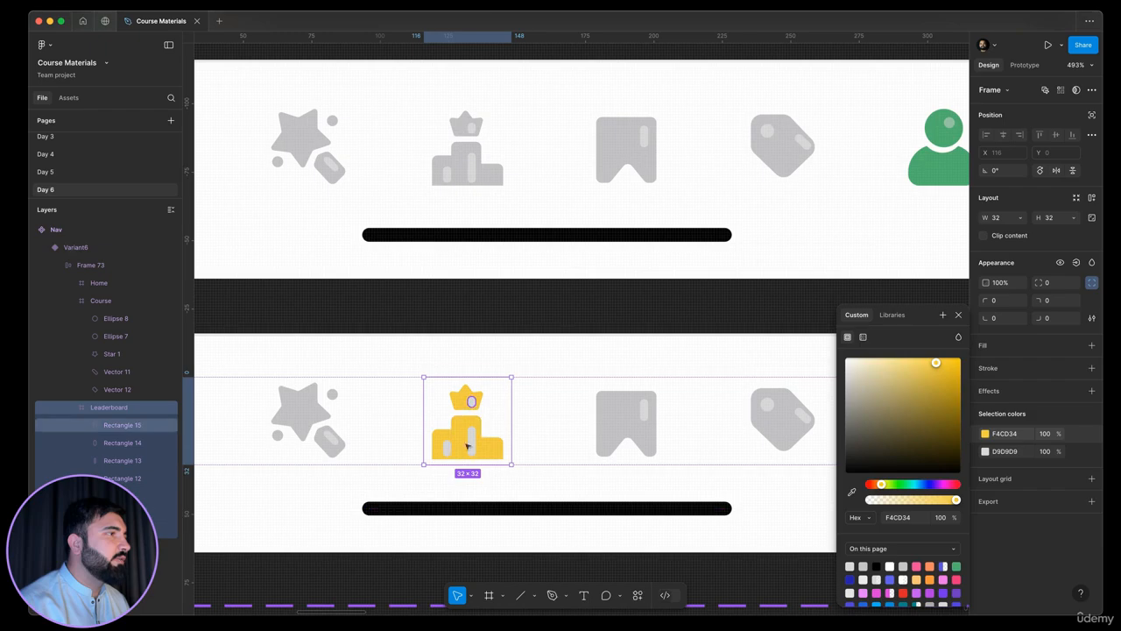
double_click(467, 446)
shift+click(449, 449)
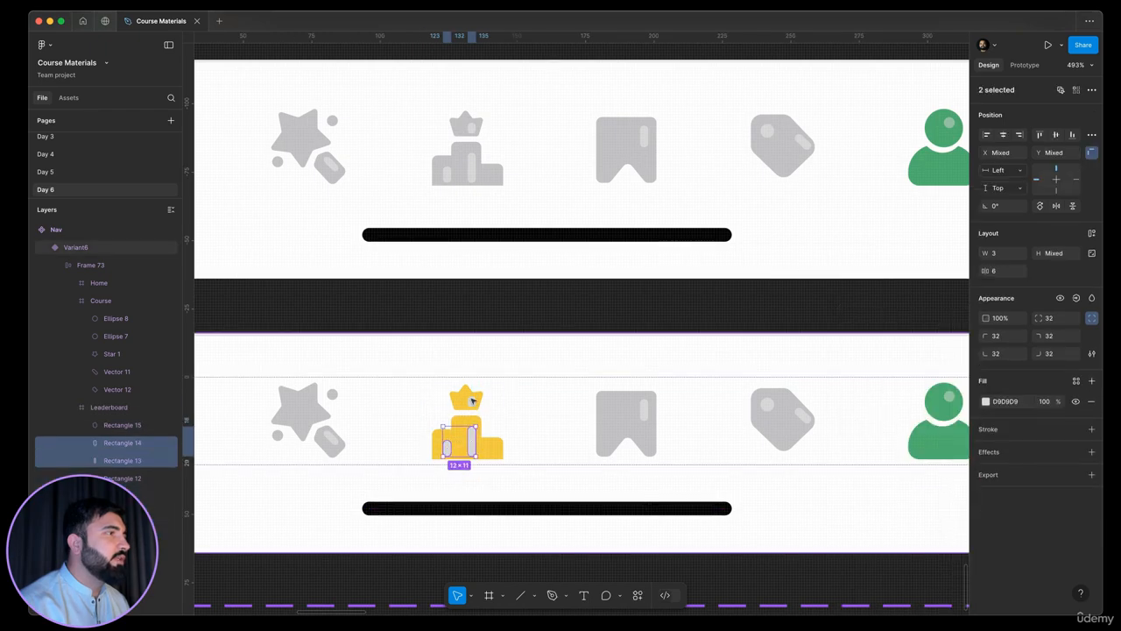
shift+click(471, 400)
click(986, 401)
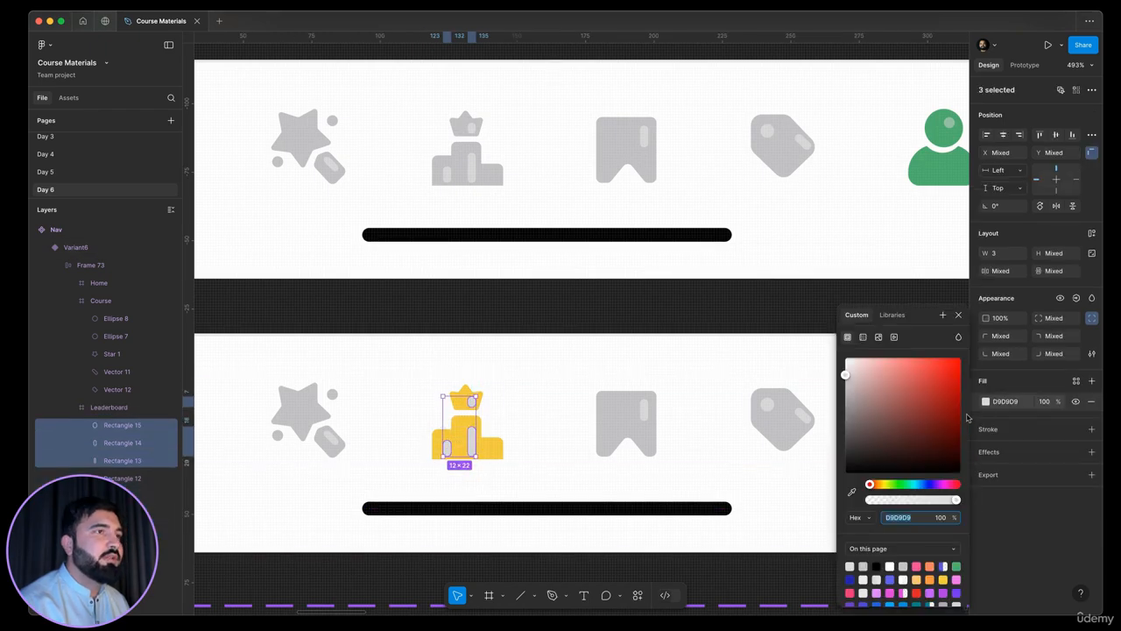
text(FFFFFF)
key(Return)
click(1044, 401)
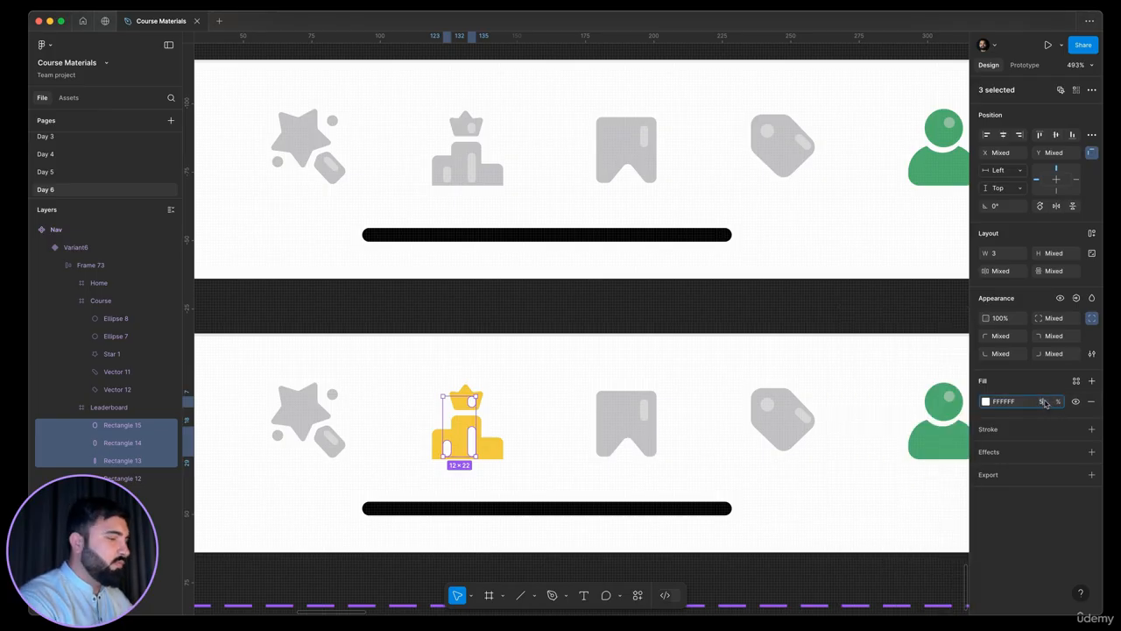
text(50)
key(Return)
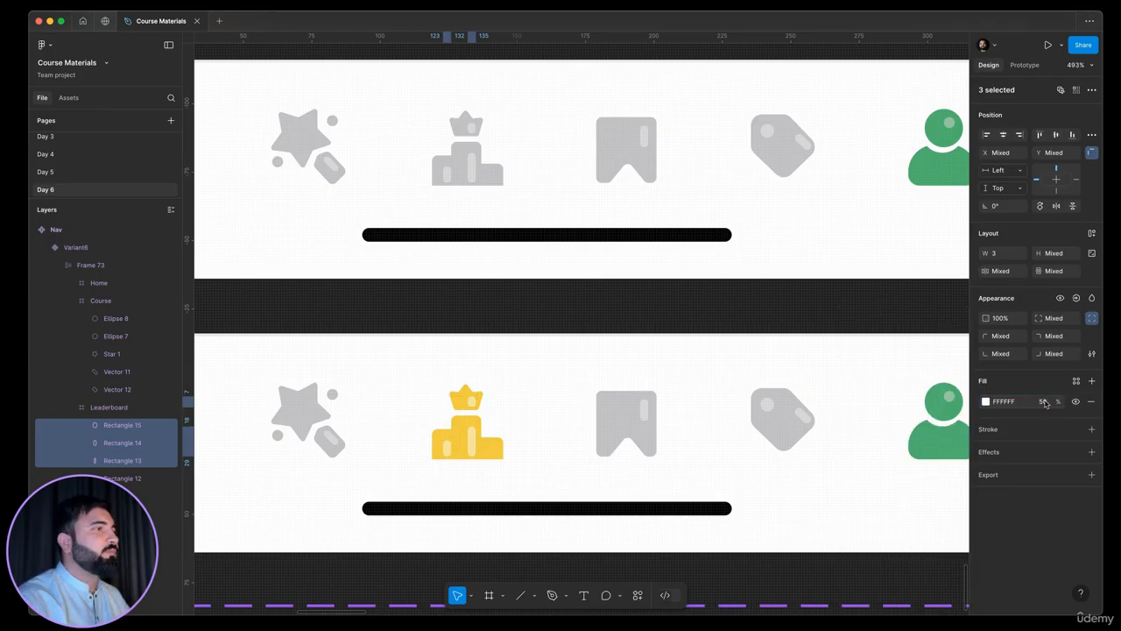
Recolour the sixth variant's green profile icon with the grey C4C3C6 sampled from its neighbouring tag icon
click(664, 374)
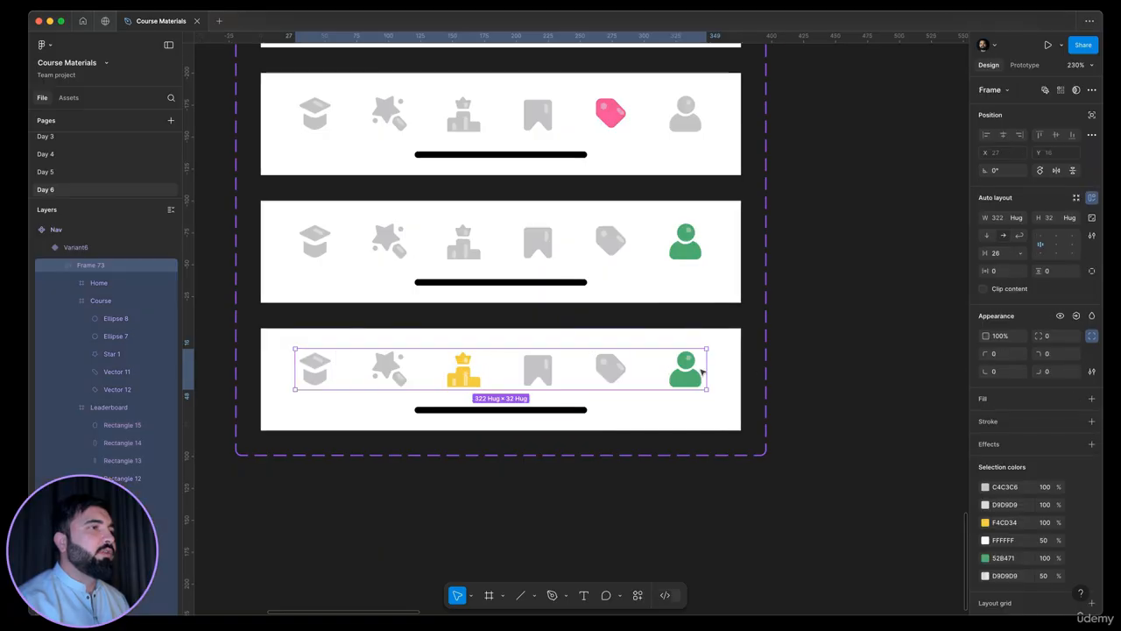
click(694, 374)
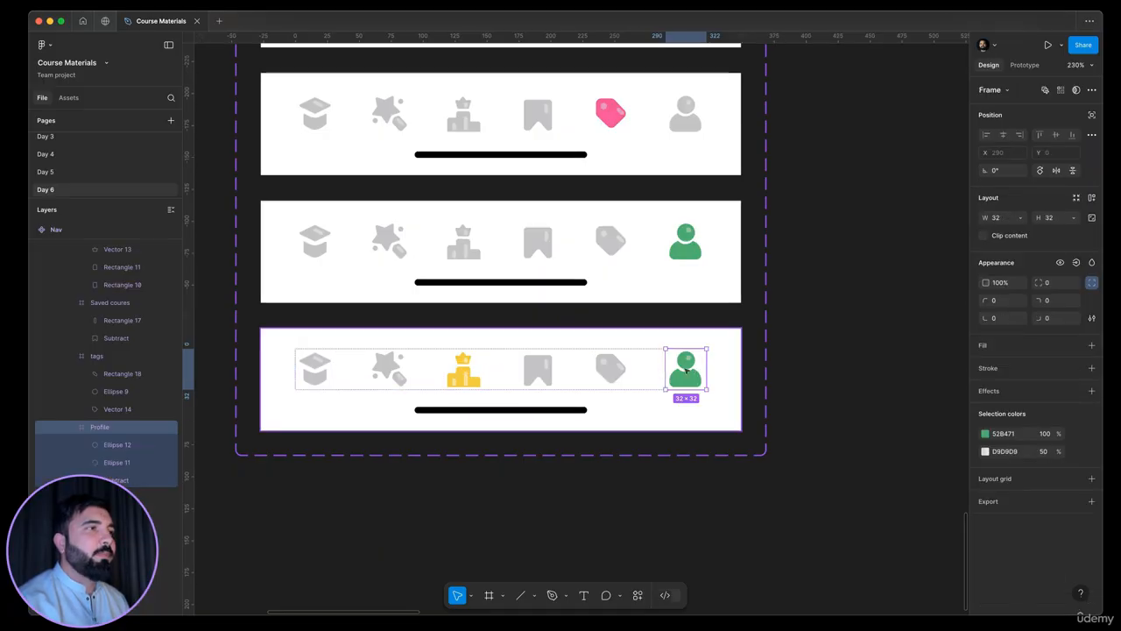
click(986, 433)
click(850, 493)
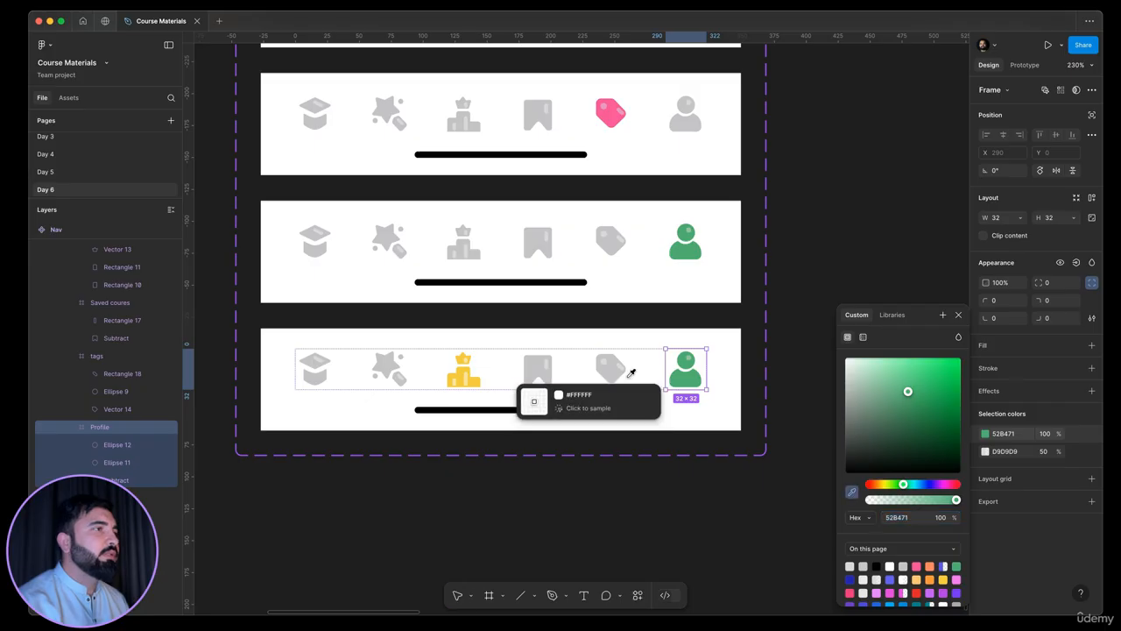
click(615, 371)
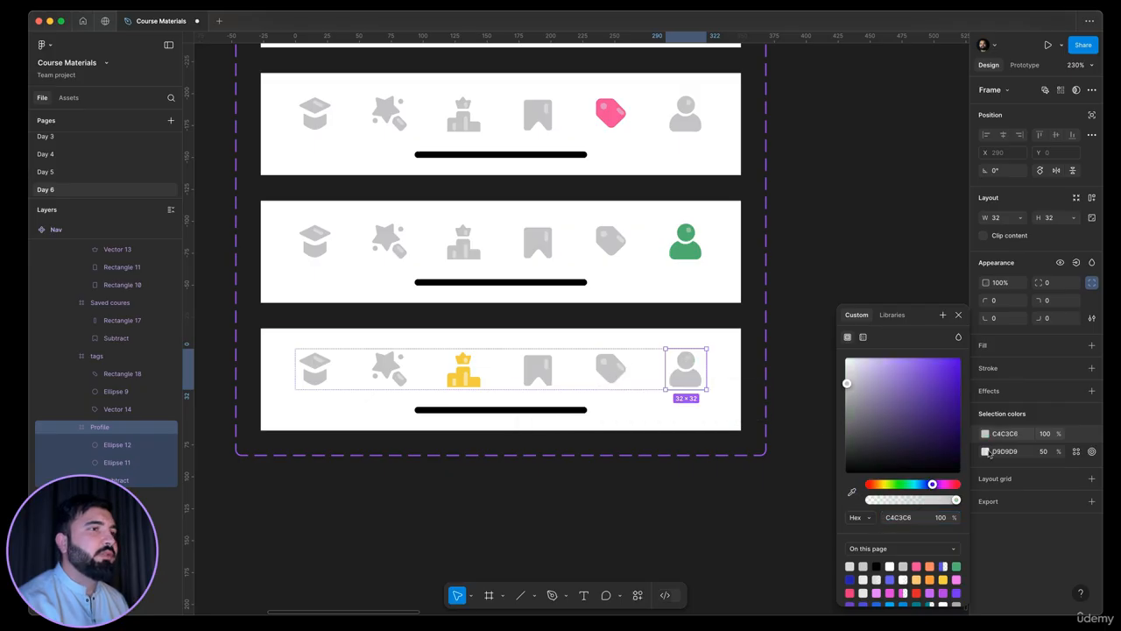
Set the sixth variant's profile icon highlights to the D9D9D9 sampled from the tag icon's highlight
click(986, 452)
click(986, 451)
click(851, 492)
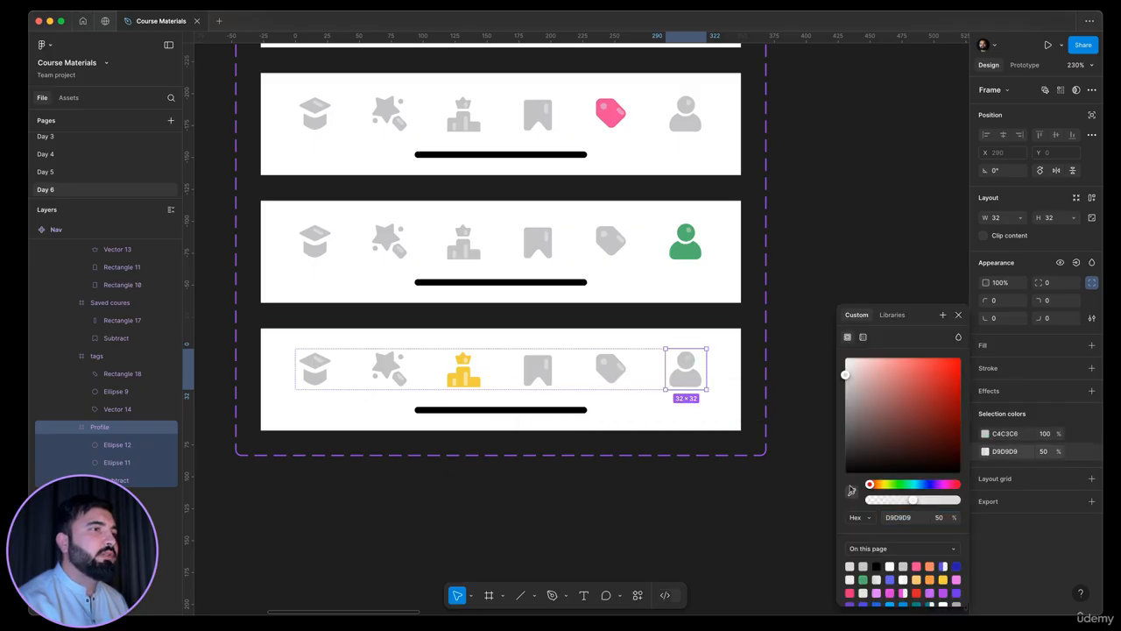
click(622, 366)
click(665, 446)
Reorder the Nav variants so the yellow leaderboard variant sits third, between the red star and blue bookmark variants
scroll(662, 350, down, 5)
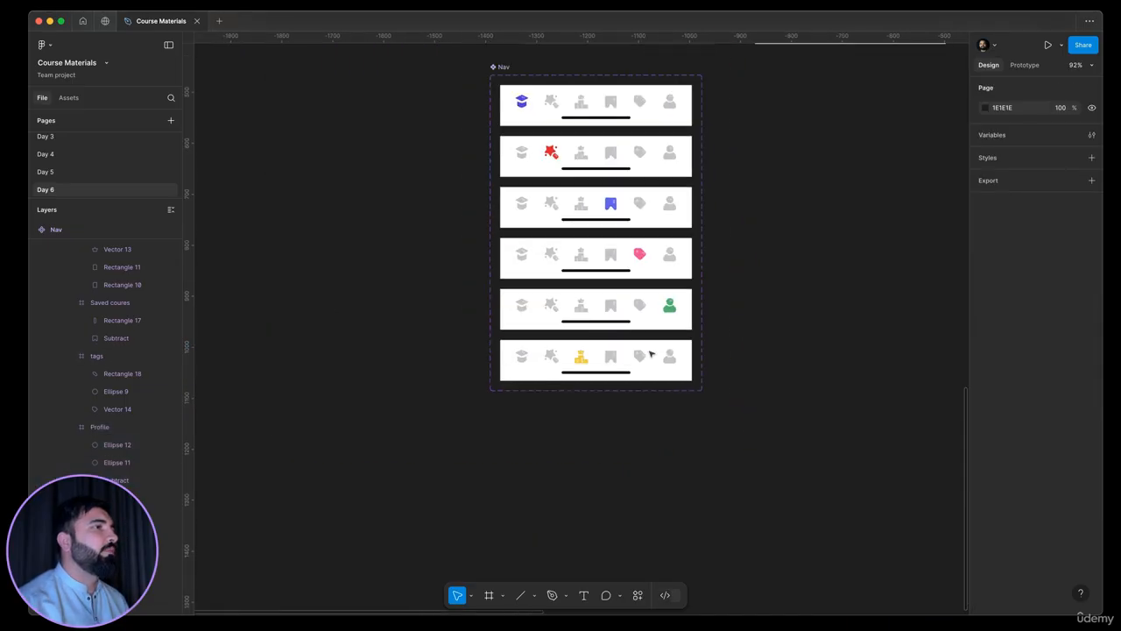
click(651, 353)
shift+click(629, 306)
shift+click(630, 239)
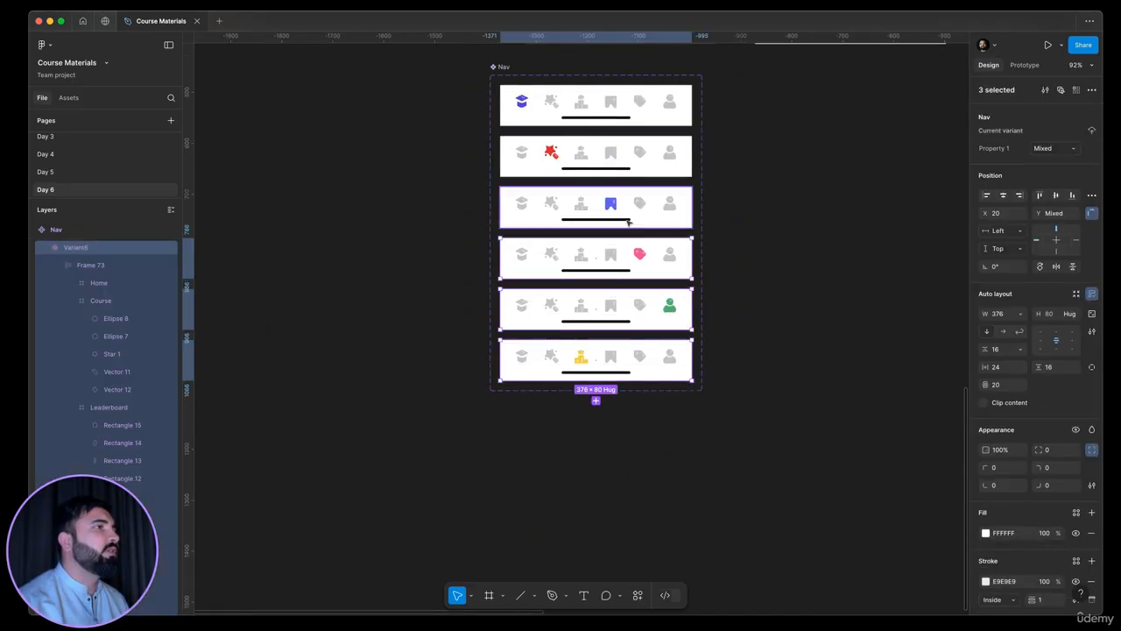
shift+click(597, 208)
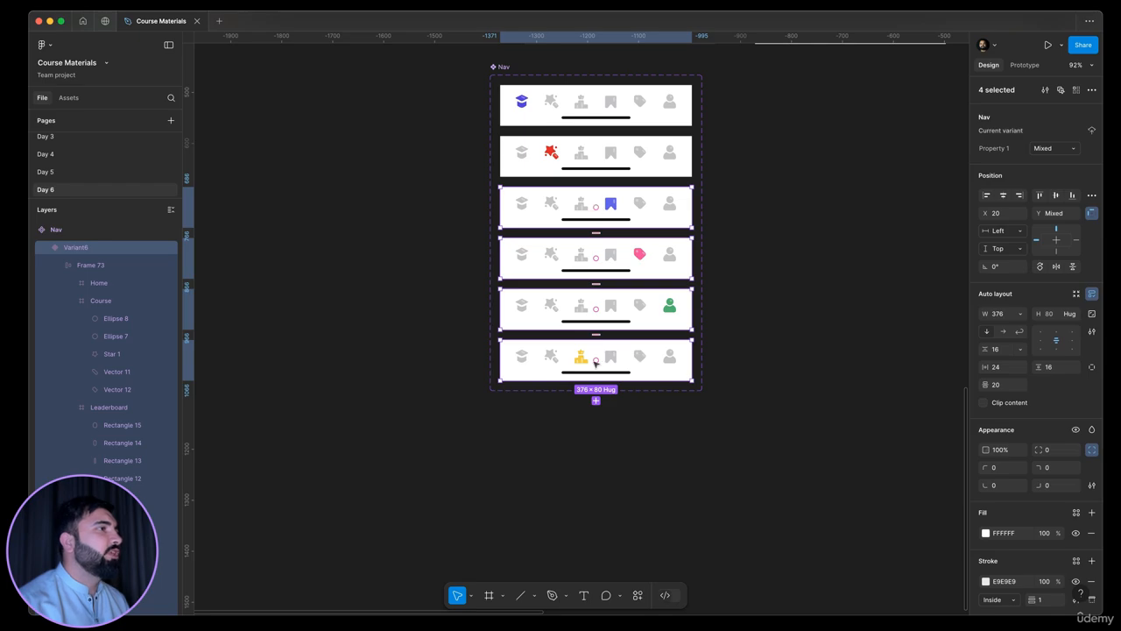
drag(597, 241, 598, 222)
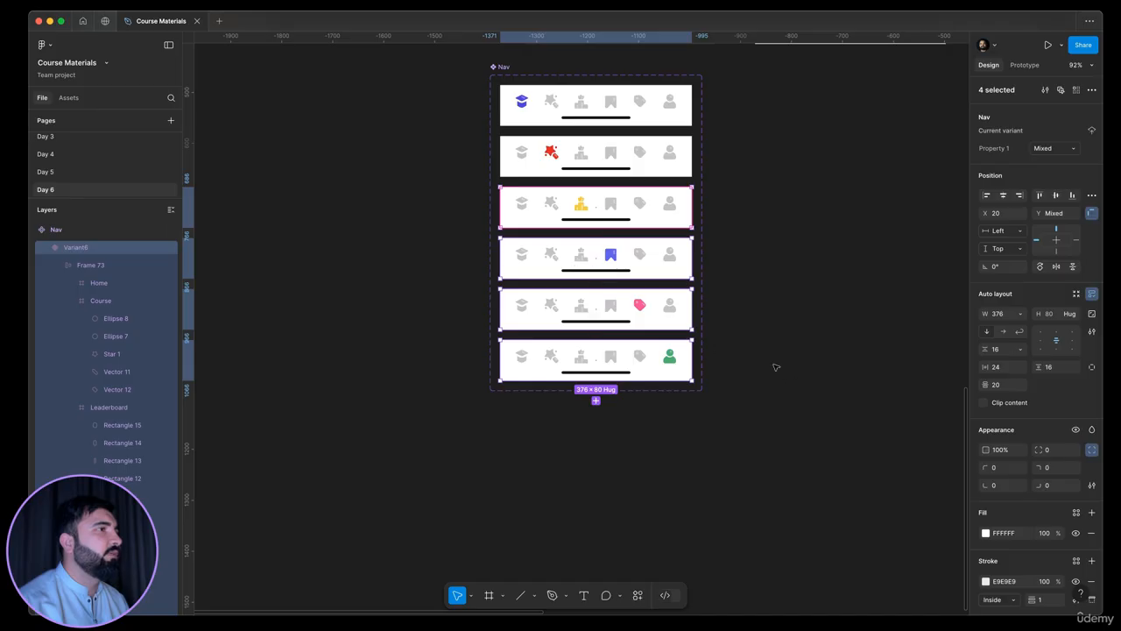
click(770, 231)
Rename the third Nav variant, the one with the yellow leaderboard icon, as leaderboard
click(618, 217)
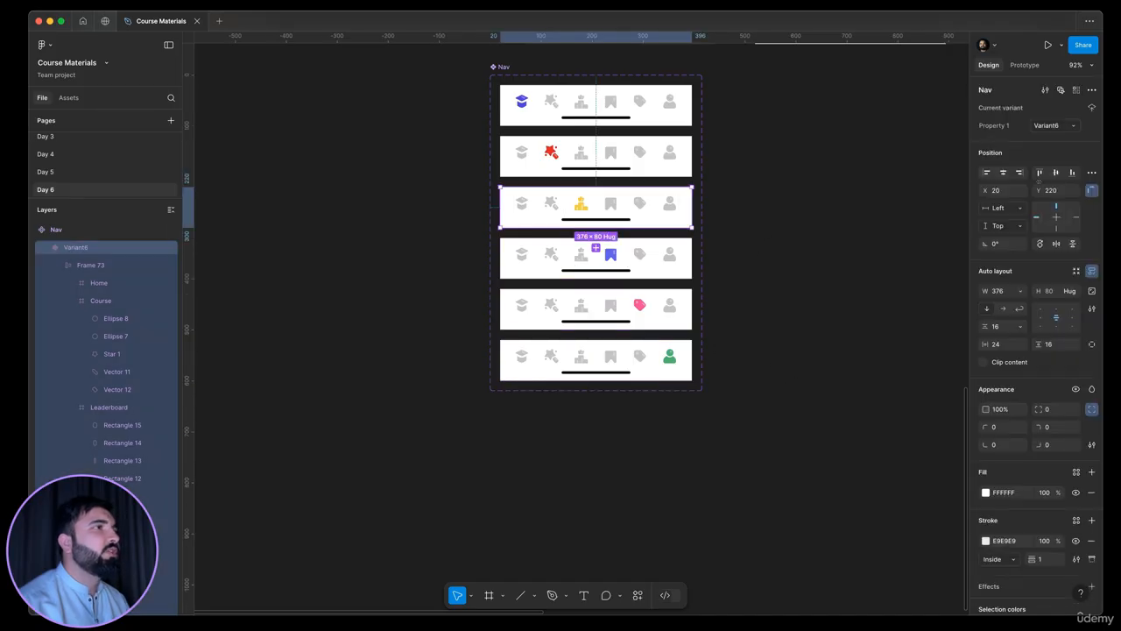
click(1046, 125)
key(BackSpace)
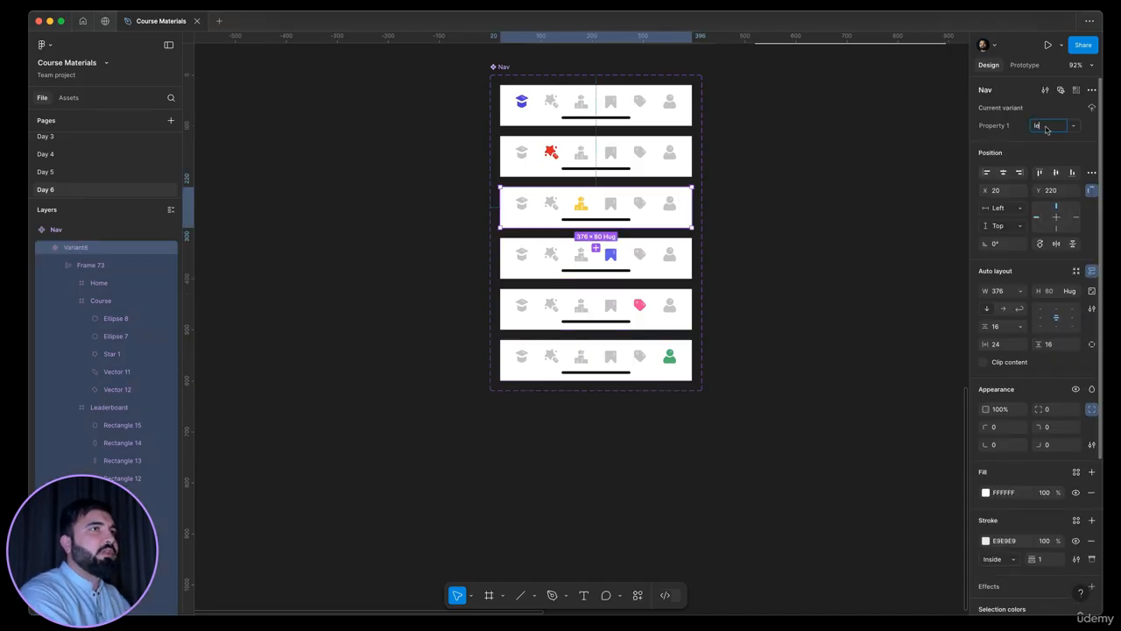
text(leaderboard)
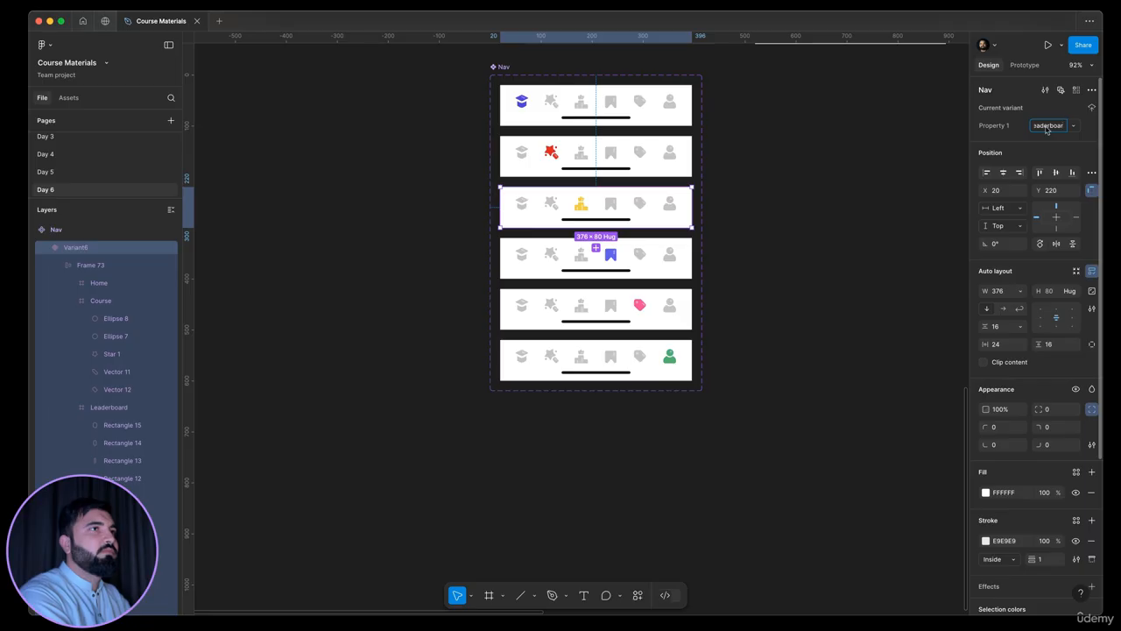
key(Return)
Rename the fourth Nav variant, the one with the blue bookmark icon, as Saved
key(Tab)
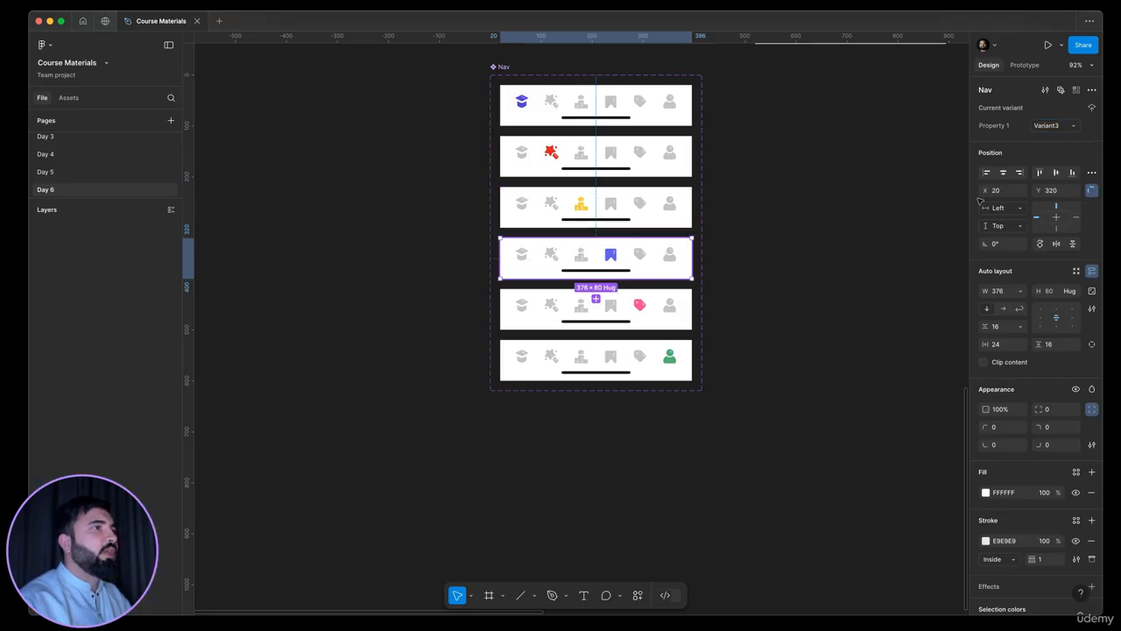
click(1057, 131)
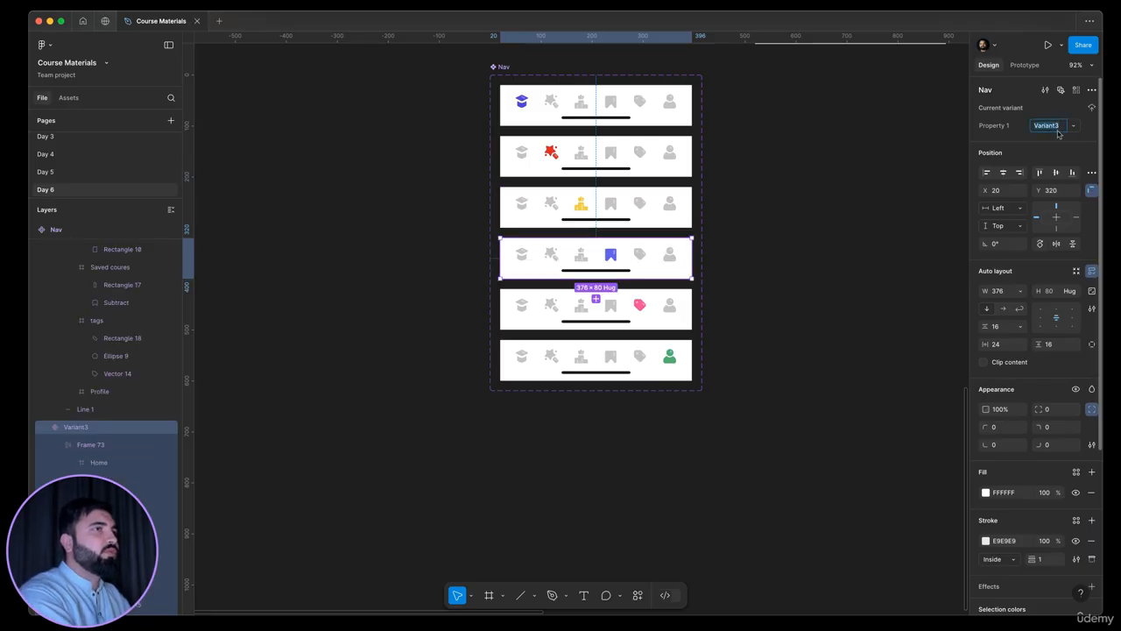
text(Saved)
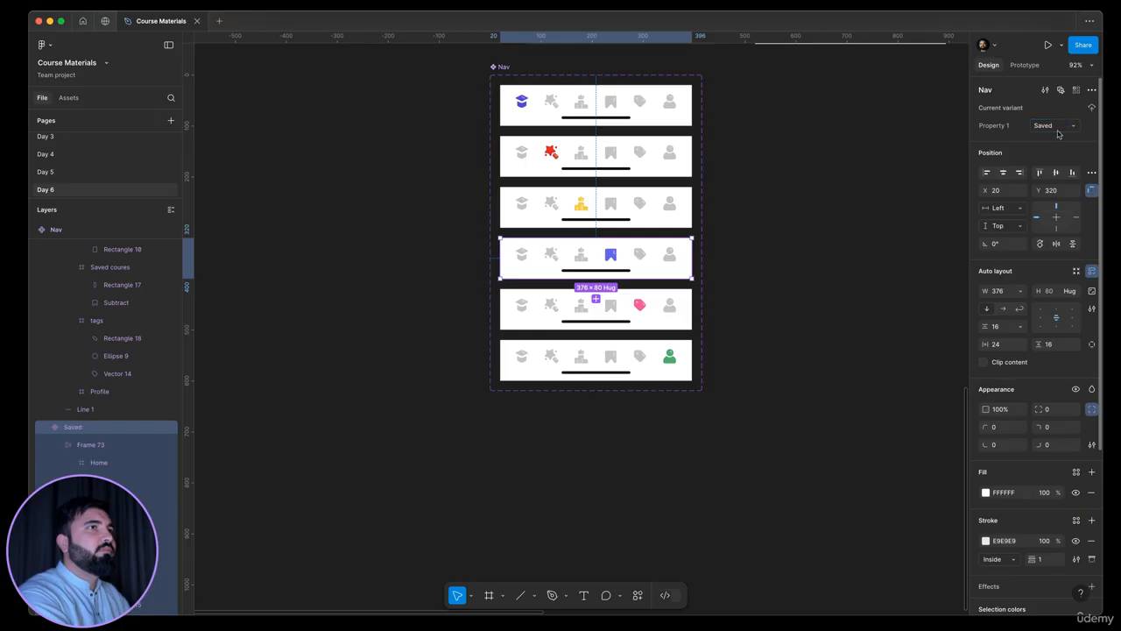
Rename the fifth Nav variant, the one with the pink tag icon, as Tags
click(679, 308)
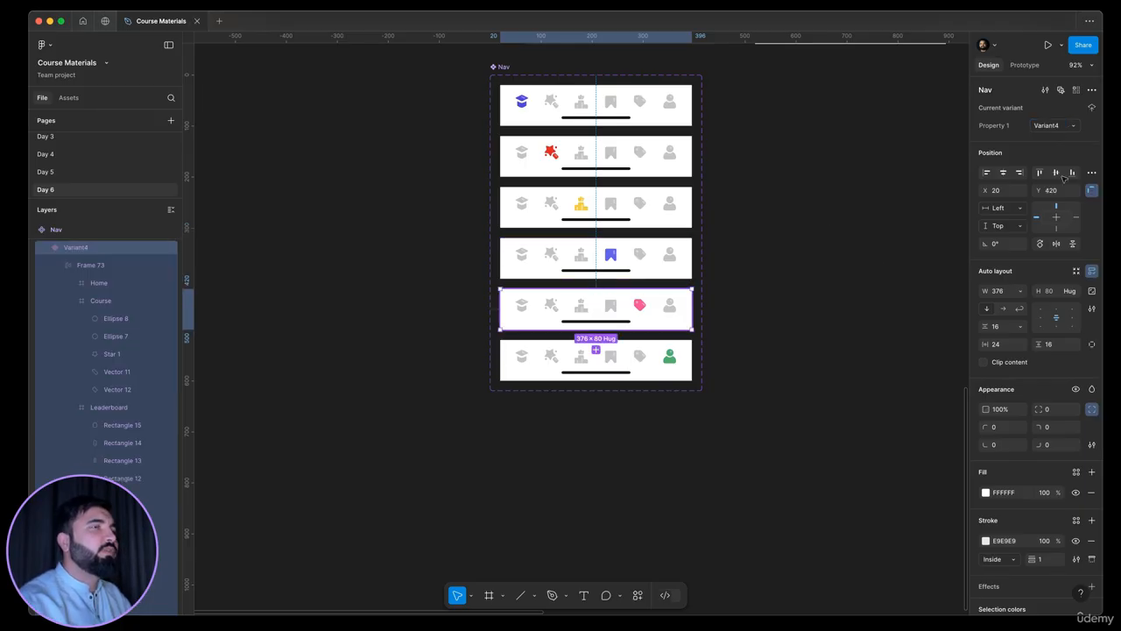
click(1046, 130)
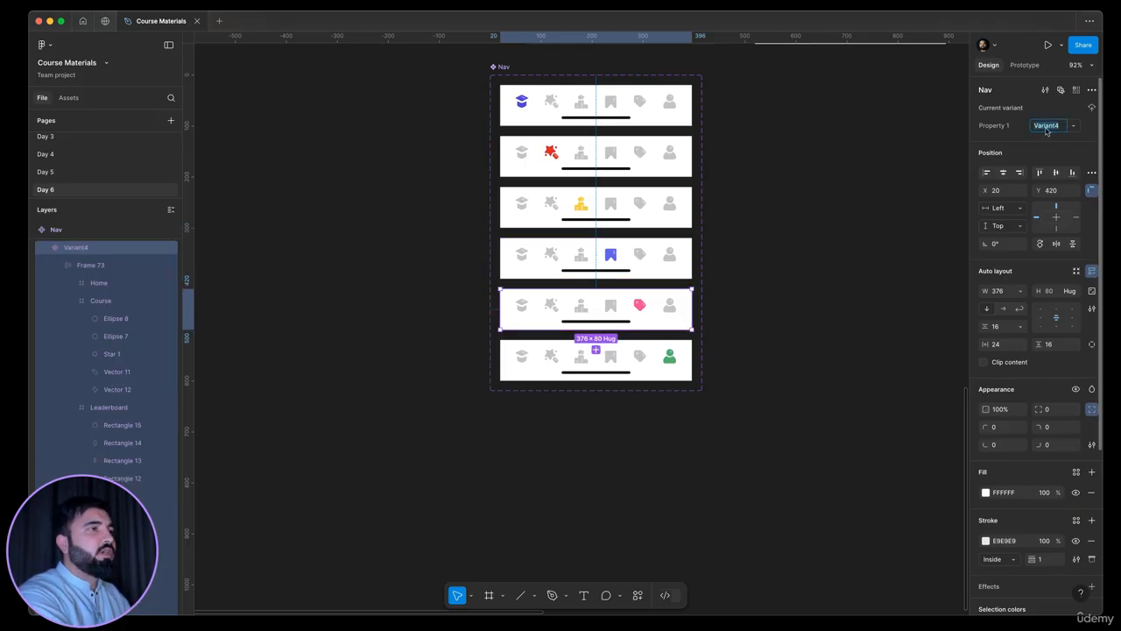
text(Tags)
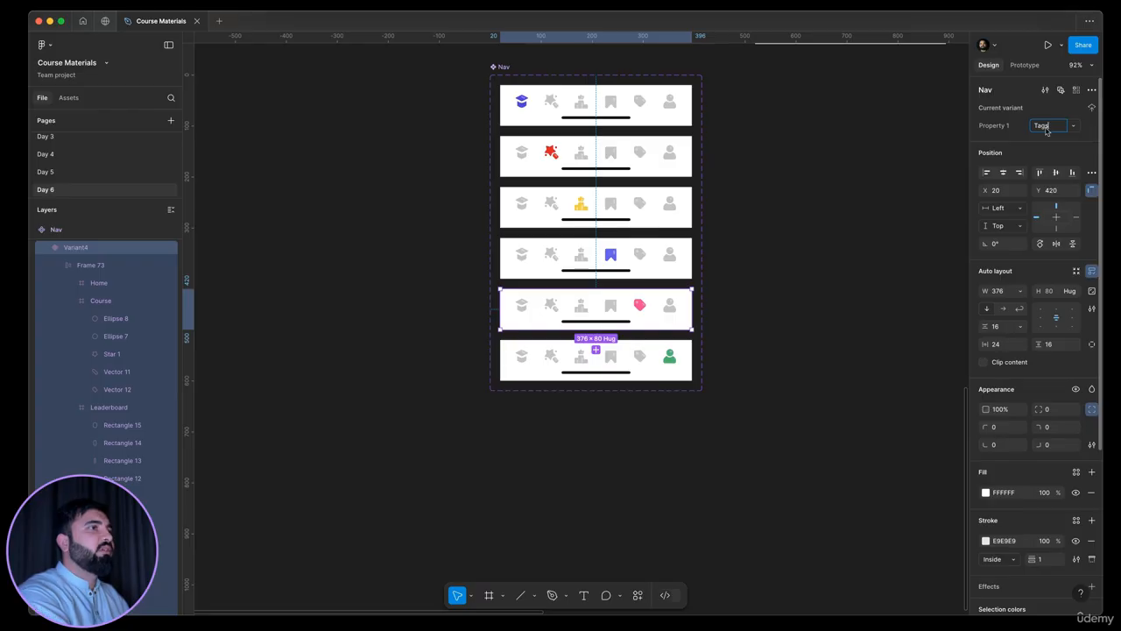
key(Return)
Rename the last Nav variant, the one with the green person icon, as Profile
click(647, 371)
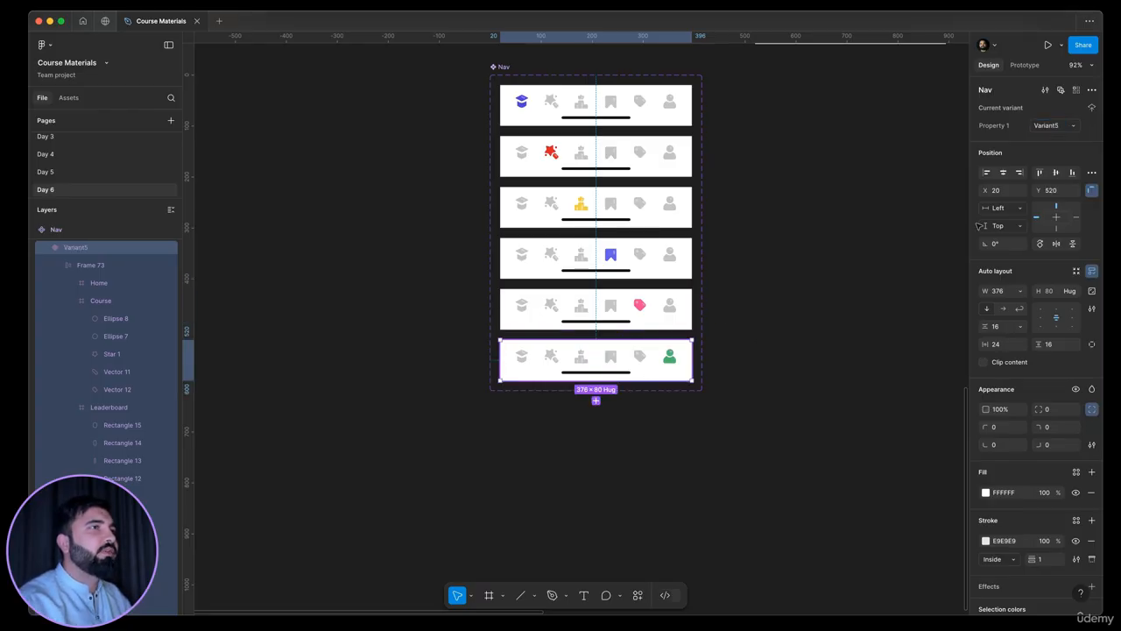
click(1039, 128)
text(Profile)
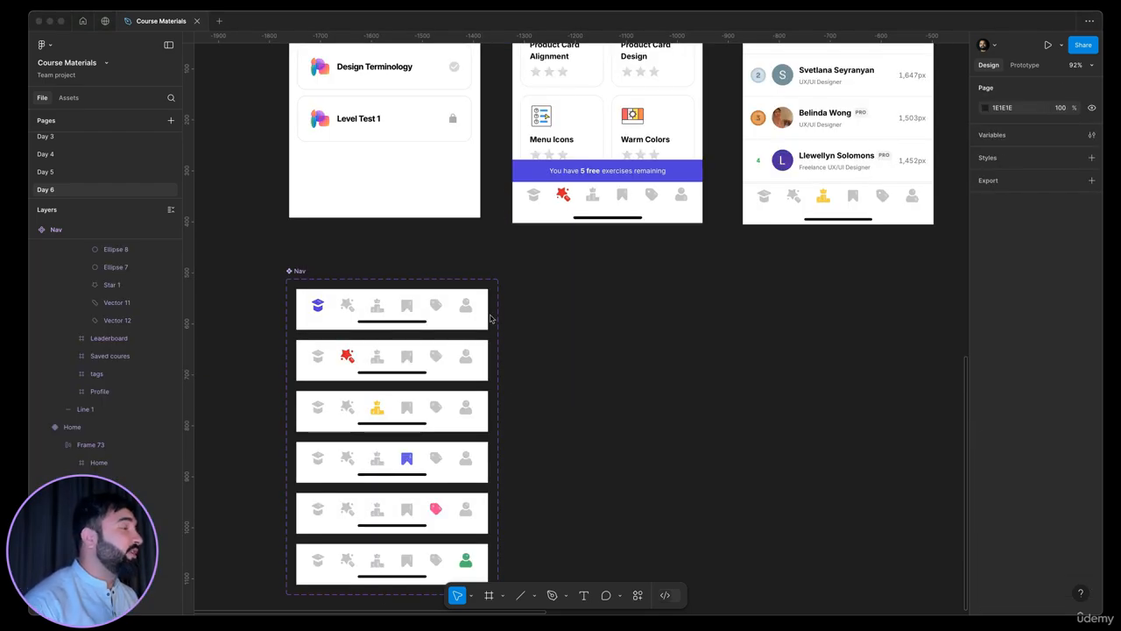
click(594, 328)
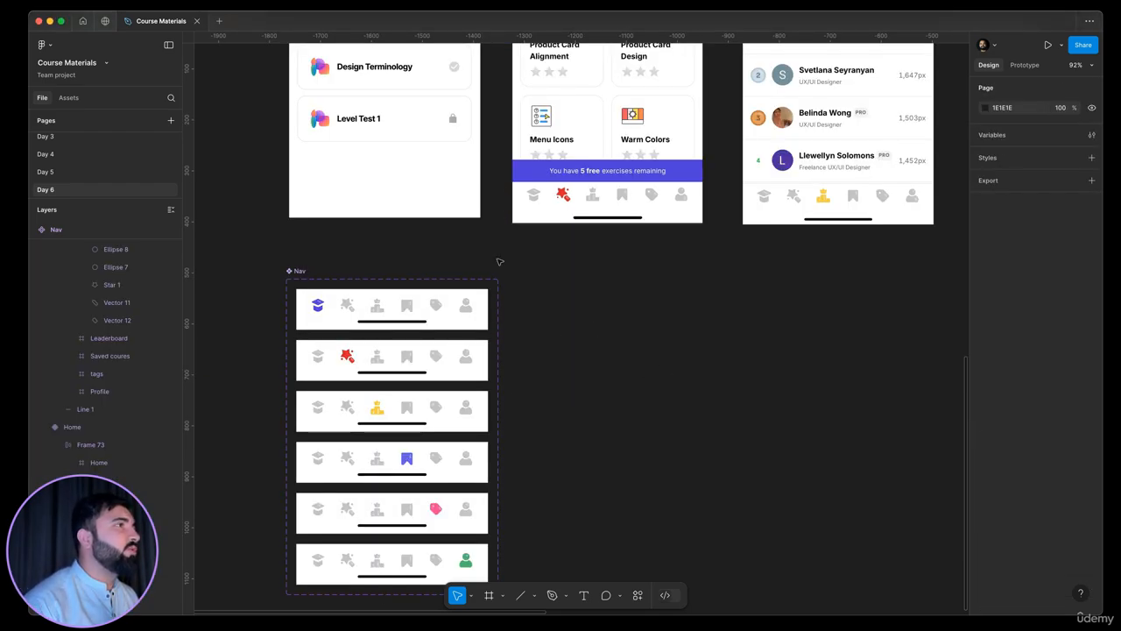
scroll(499, 261, up, 5)
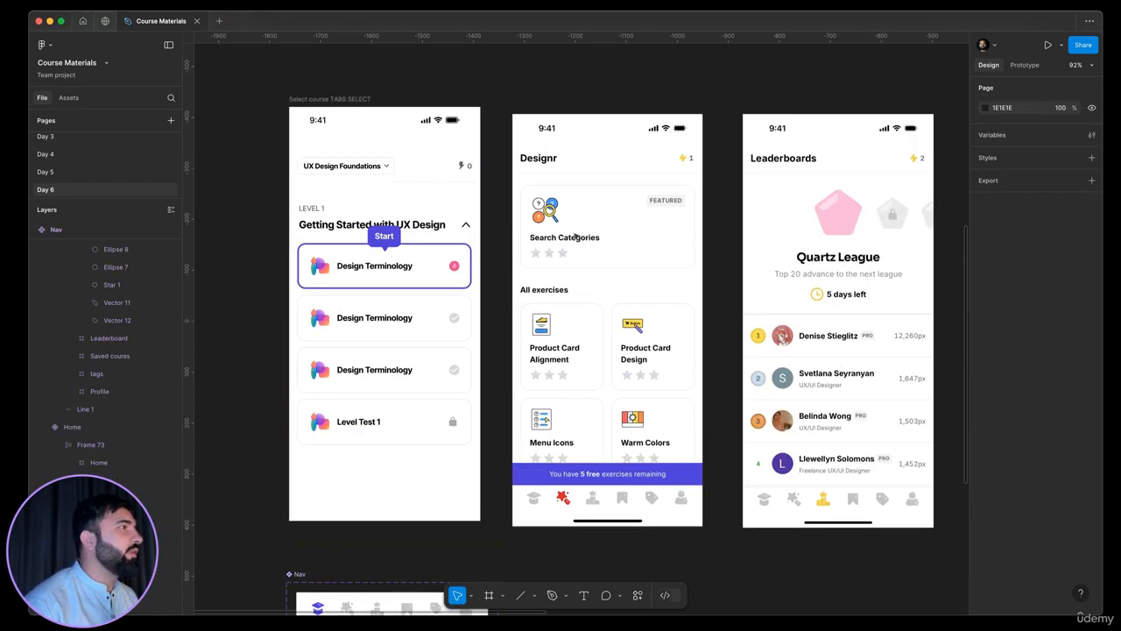